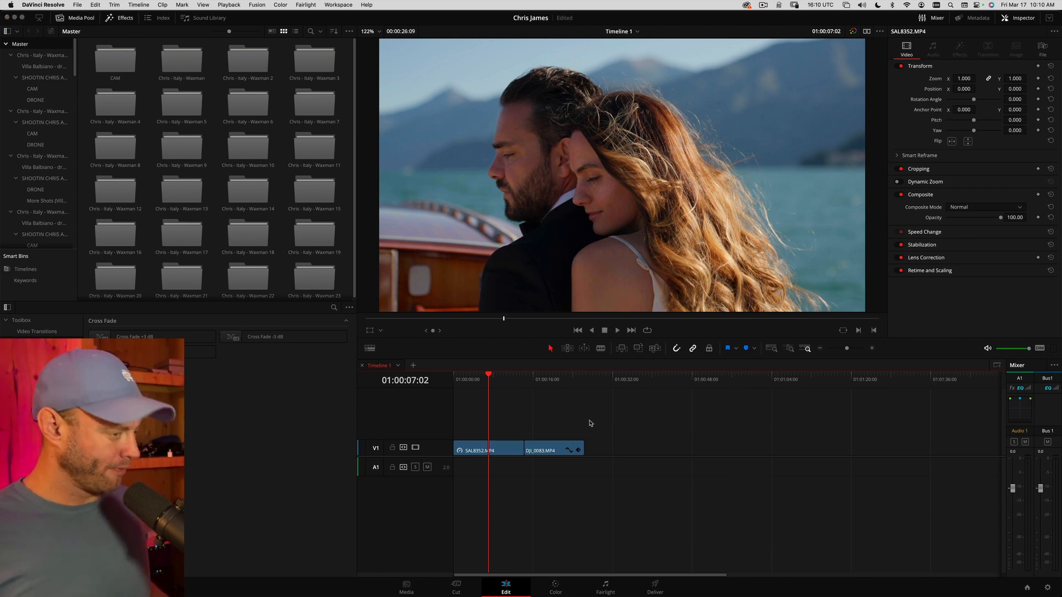
# Review the SAL8352.MP4 and DJI_0083.MP4 clips on Timeline 1
pyautogui.moveTo(557, 379); pyautogui.dragTo(457, 379)
pyautogui.press('space')
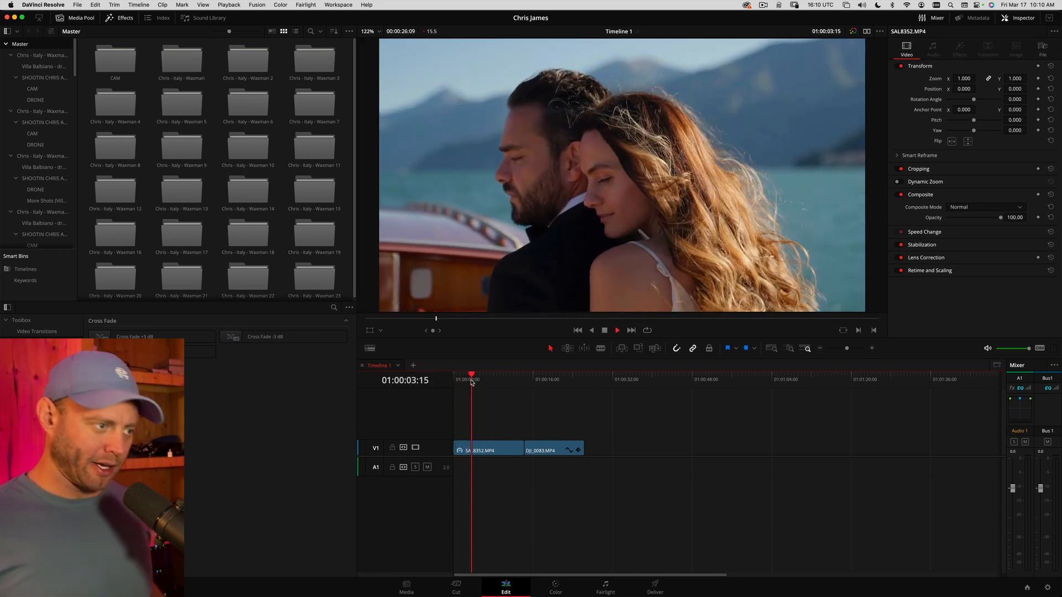
pyautogui.moveTo(472, 379); pyautogui.dragTo(551, 378)
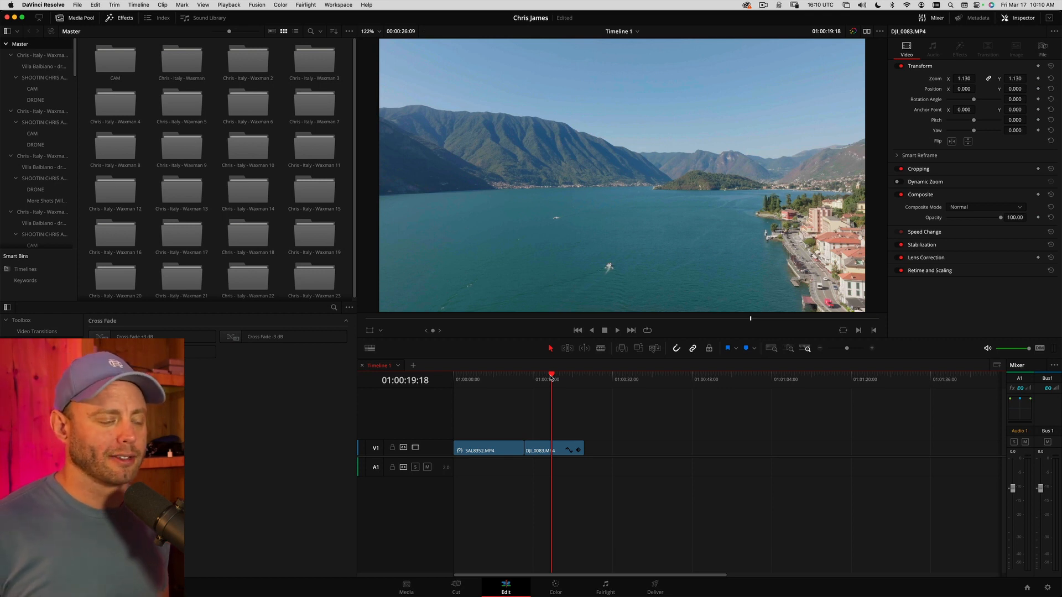
pyautogui.moveTo(551, 378); pyautogui.dragTo(540, 378)
# Open the DJI_0083.MP4 clip on the Color page and reset all its grades and nodes, leaving a single empty node
pyautogui.click(560, 449)
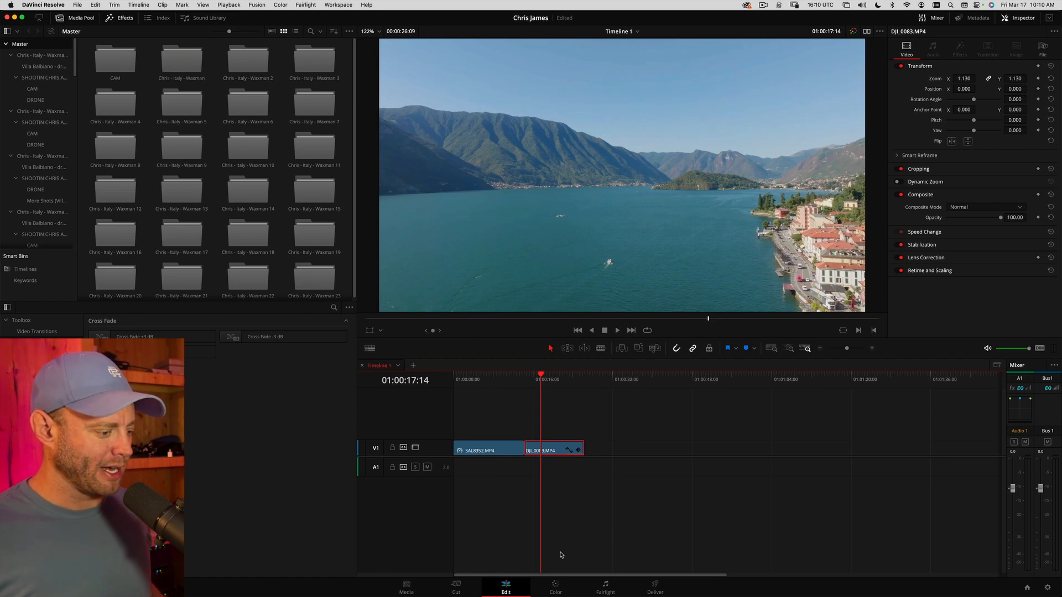
pyautogui.click(555, 587)
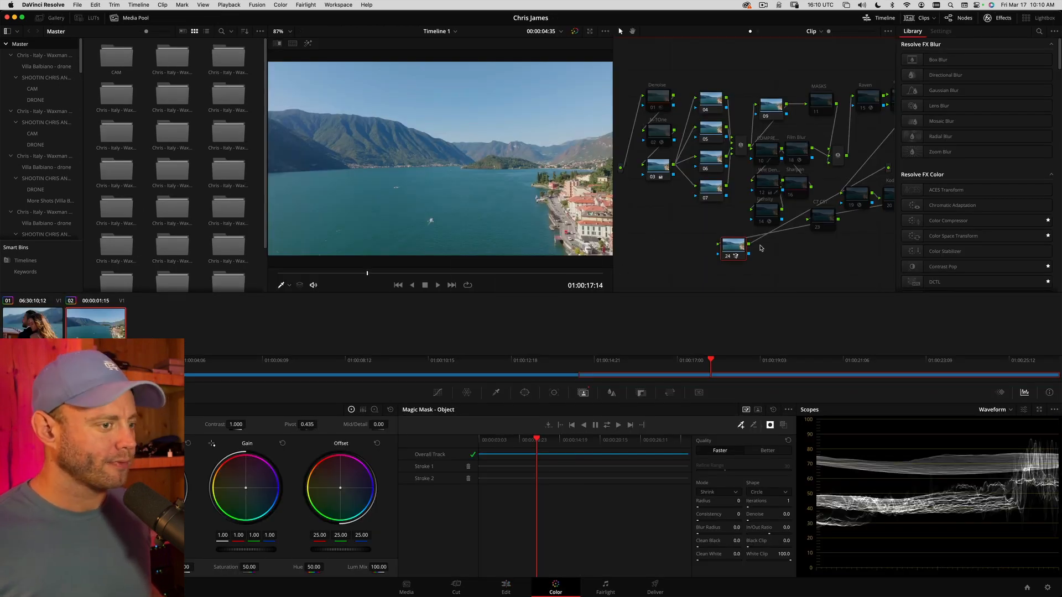
pyautogui.rightClick(743, 243)
pyautogui.click(755, 255)
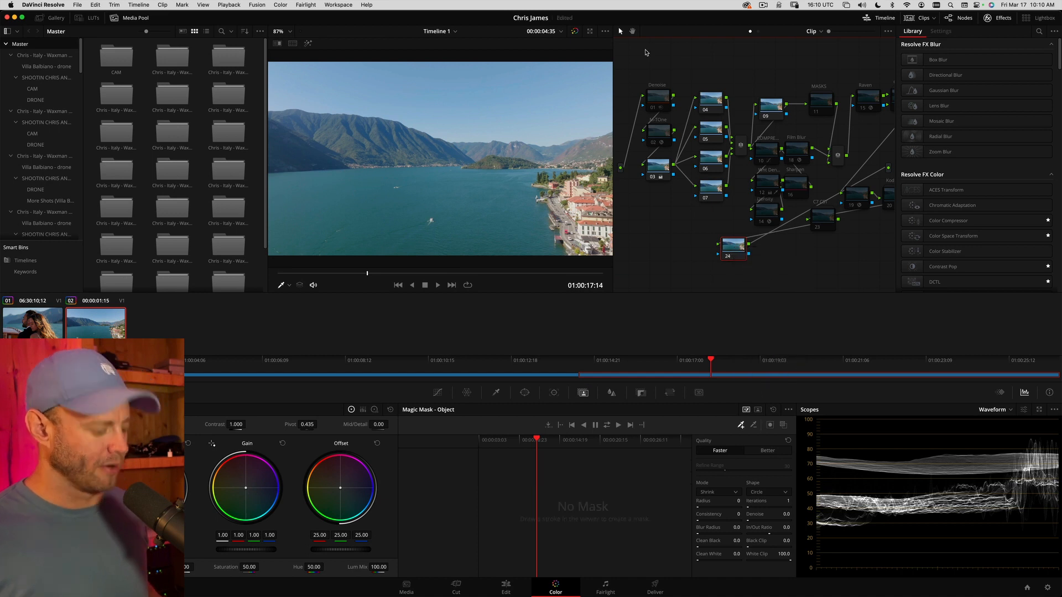
pyautogui.press('super+minus')
pyautogui.click(1001, 20)
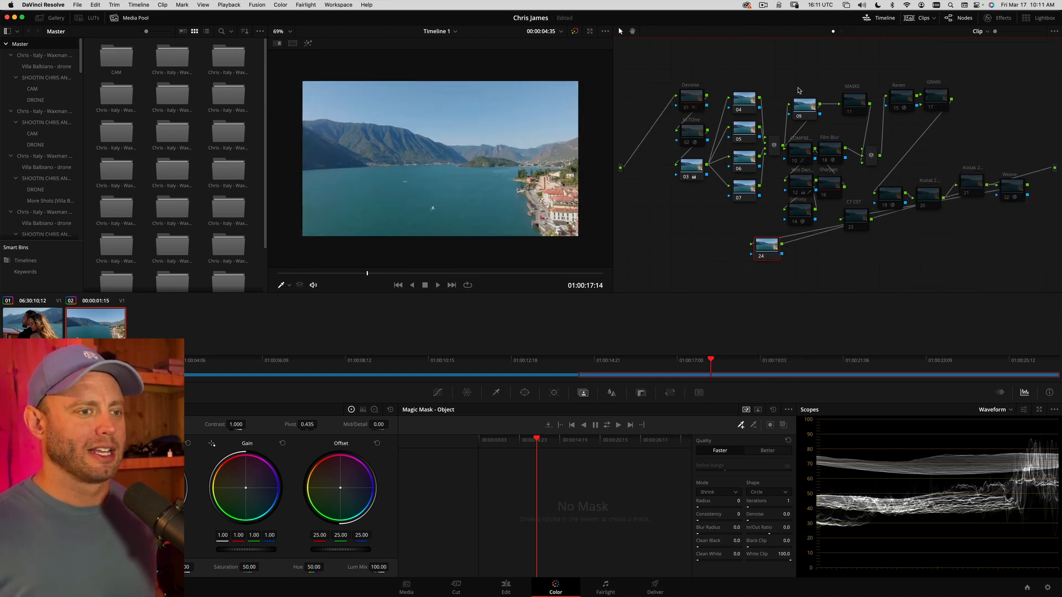
pyautogui.press('super+Home')
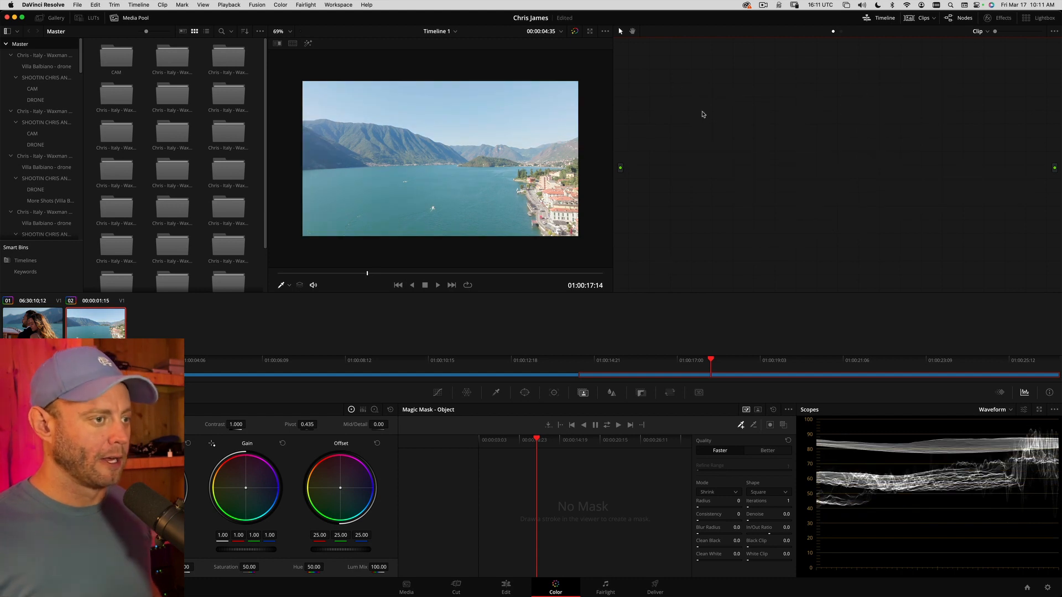
pyautogui.moveTo(730, 118); pyautogui.dragTo(716, 120)
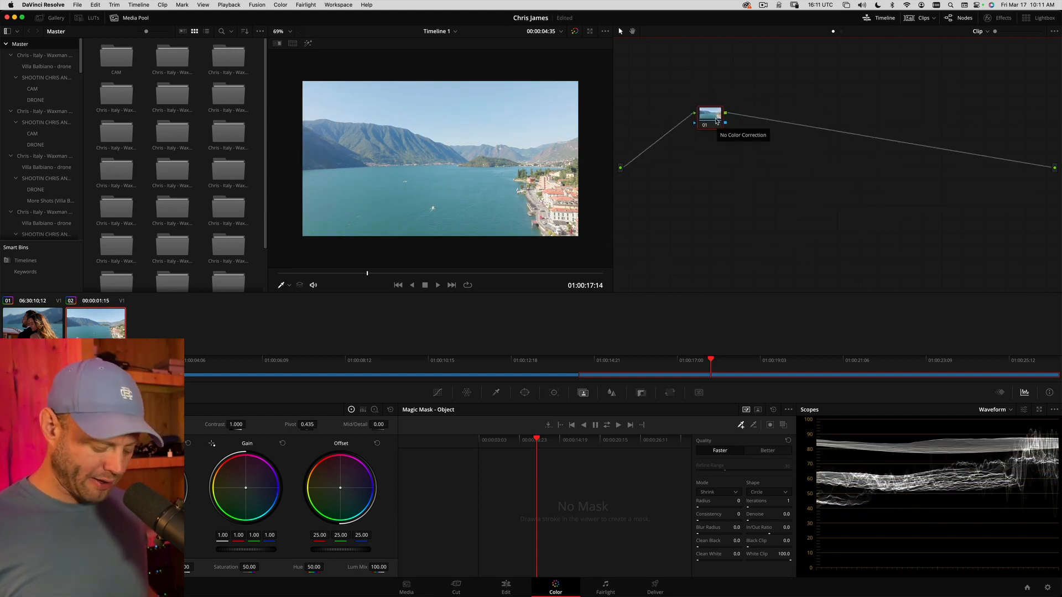
# Darken the drone shot by lowering node 01's master Offset to 19.00
pyautogui.press('KP_Subtract')
pyautogui.press('KP_Subtract')
pyautogui.press('KP_Subtract')
pyautogui.press('KP_Subtract')
pyautogui.press('KP_Subtract')
pyautogui.press('KP_Subtract')
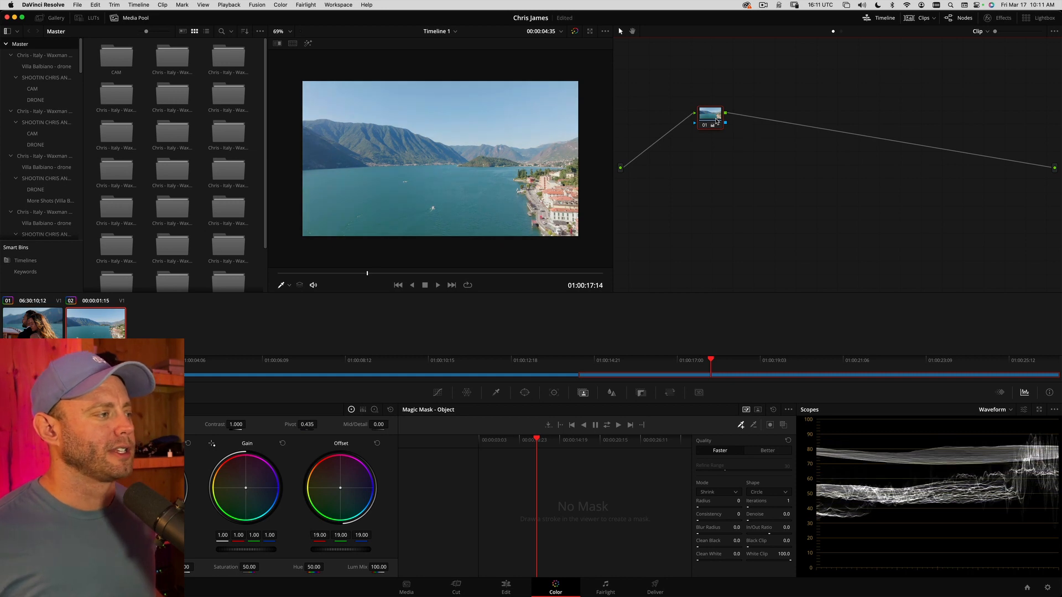
# Set the viewer zoom to Fit and move node 01 closer to the source input
pyautogui.click(289, 31)
pyautogui.click(299, 46)
pyautogui.click(291, 32)
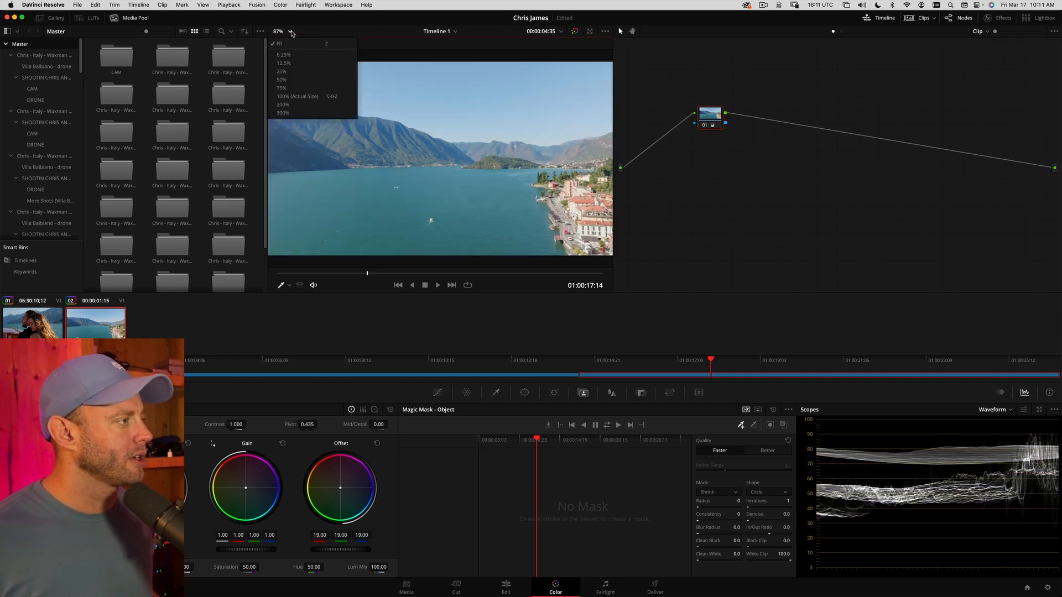
pyautogui.click(291, 44)
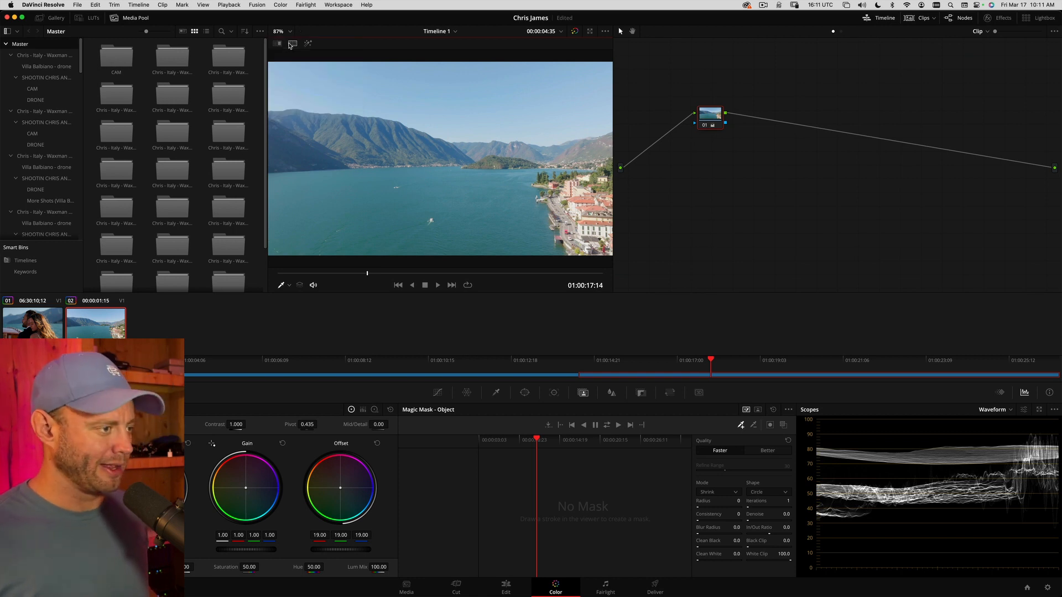
pyautogui.moveTo(716, 115); pyautogui.dragTo(692, 107)
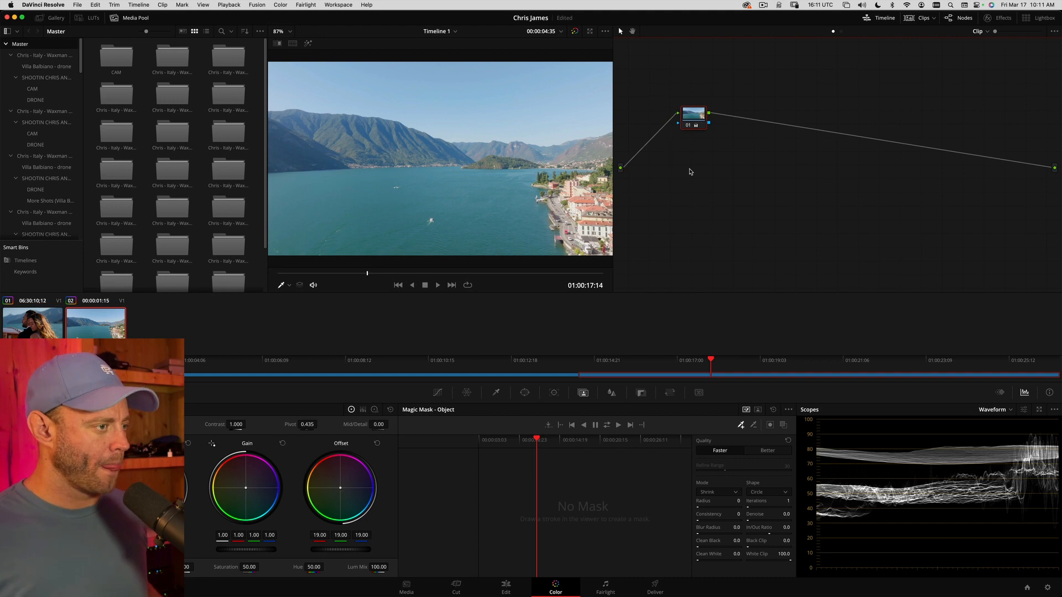
# Darken the drone shot further by lowering node 01's master Offset to about 8.00
pyautogui.press('-')
pyautogui.press('-')
pyautogui.press('-')
pyautogui.press('-')
pyautogui.press('-')
pyautogui.press('-')
pyautogui.press('-')
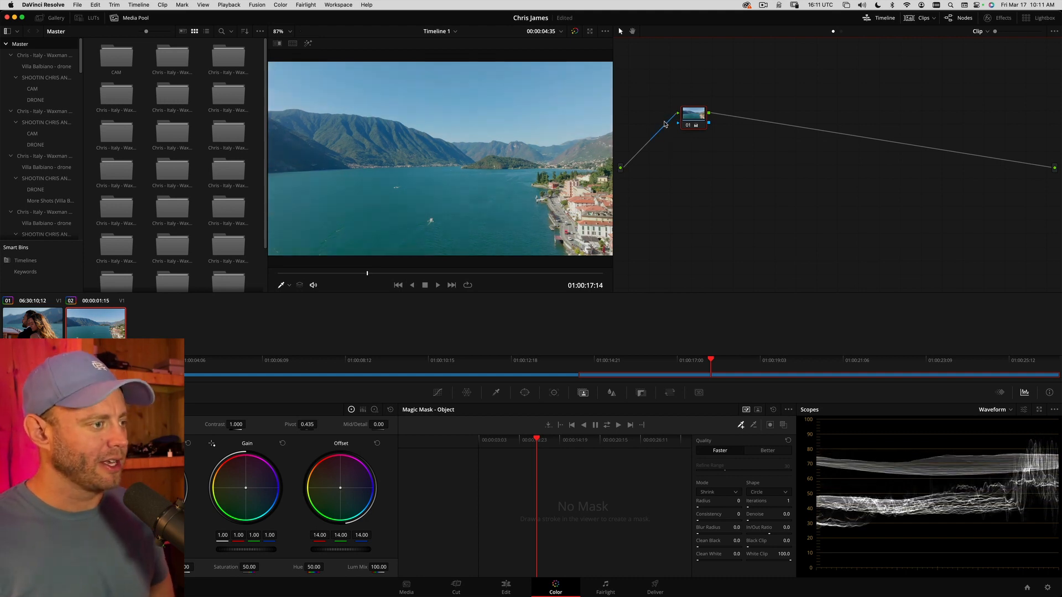
pyautogui.press('-')
pyautogui.press('-')
pyautogui.press('-')
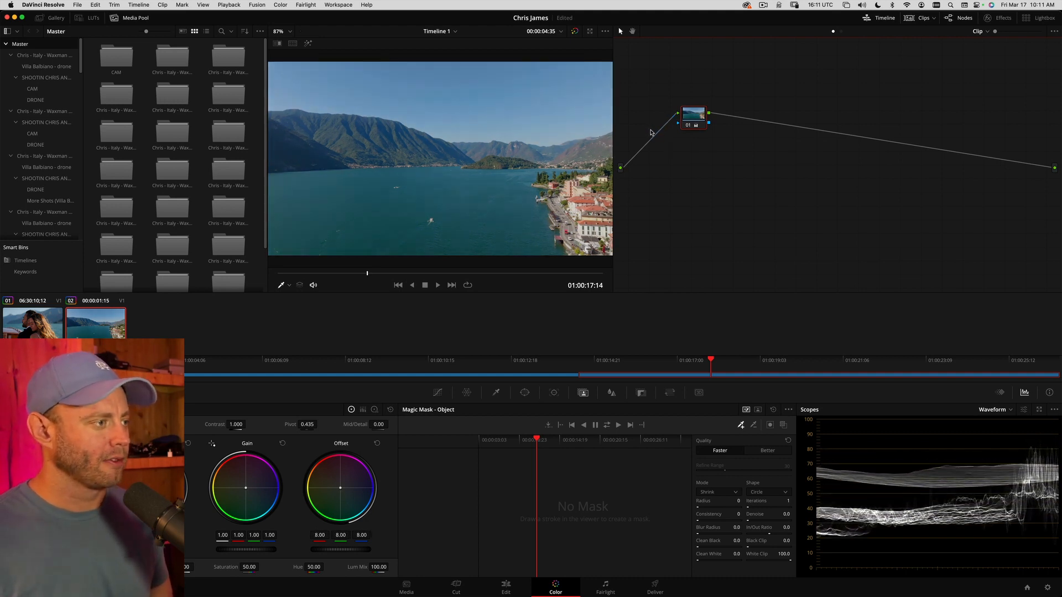
pyautogui.press('-')
pyautogui.press('-')
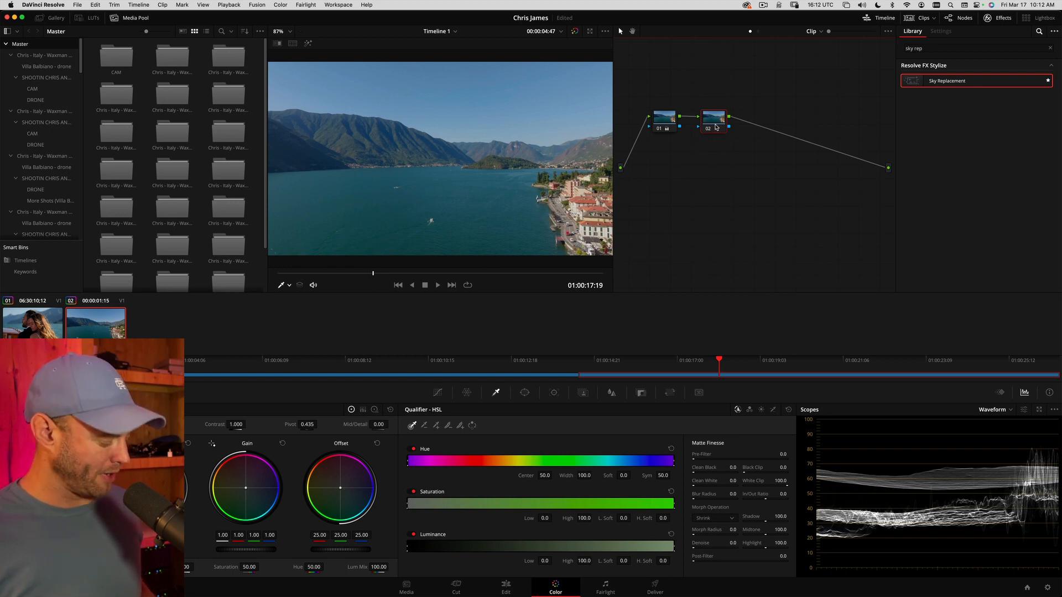
# Add a serial node after node 02, search the effects library for "sky replace", and apply Sky Replacement to the new node 03
pyautogui.hotkey('alt', 's')
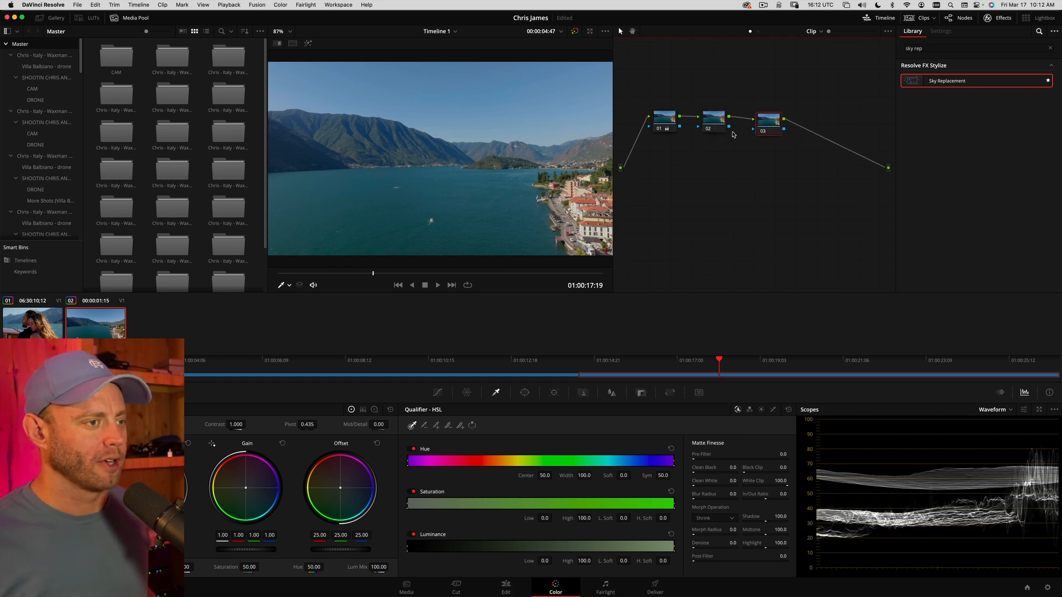
pyautogui.click(1050, 50)
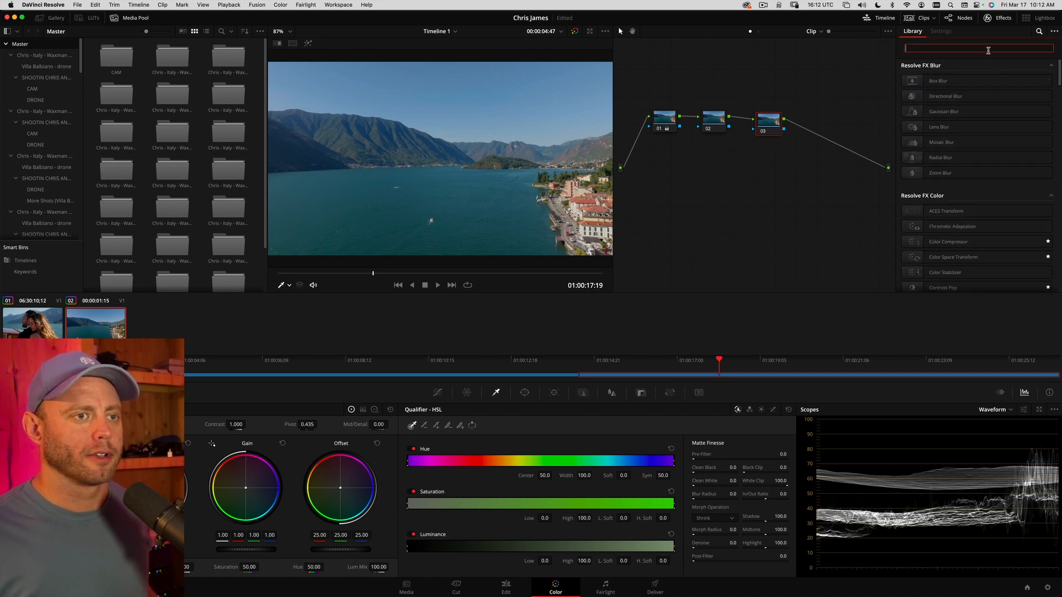
pyautogui.write('sky rep')
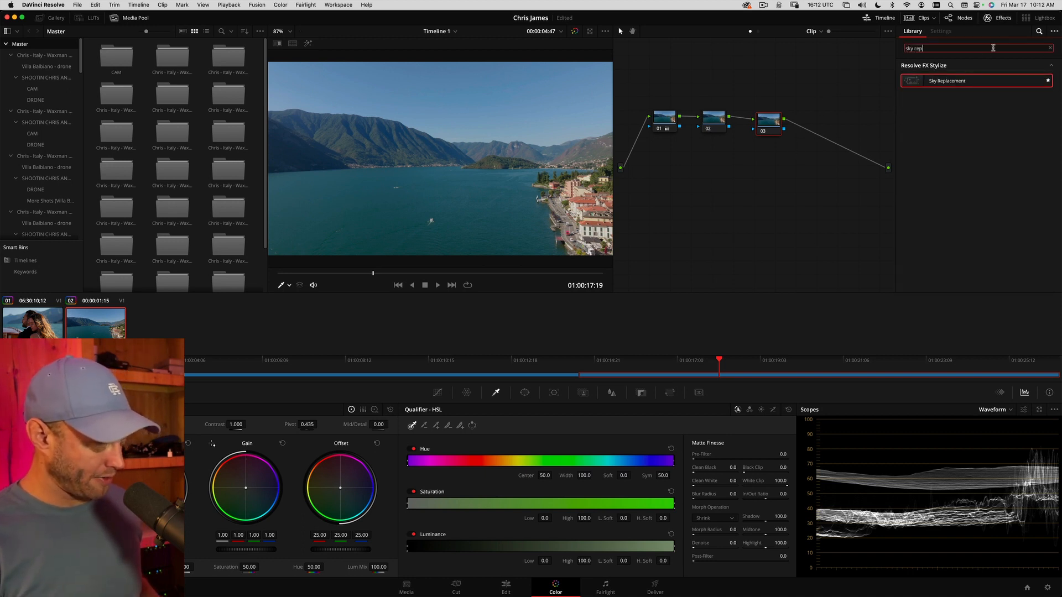
pyautogui.write('lace')
pyautogui.moveTo(947, 82); pyautogui.dragTo(724, 126)
# Try to key the sky on node 02 with the 3D qualifier, sampling across the sky and subtracting the mountains and water
pyautogui.click(717, 120)
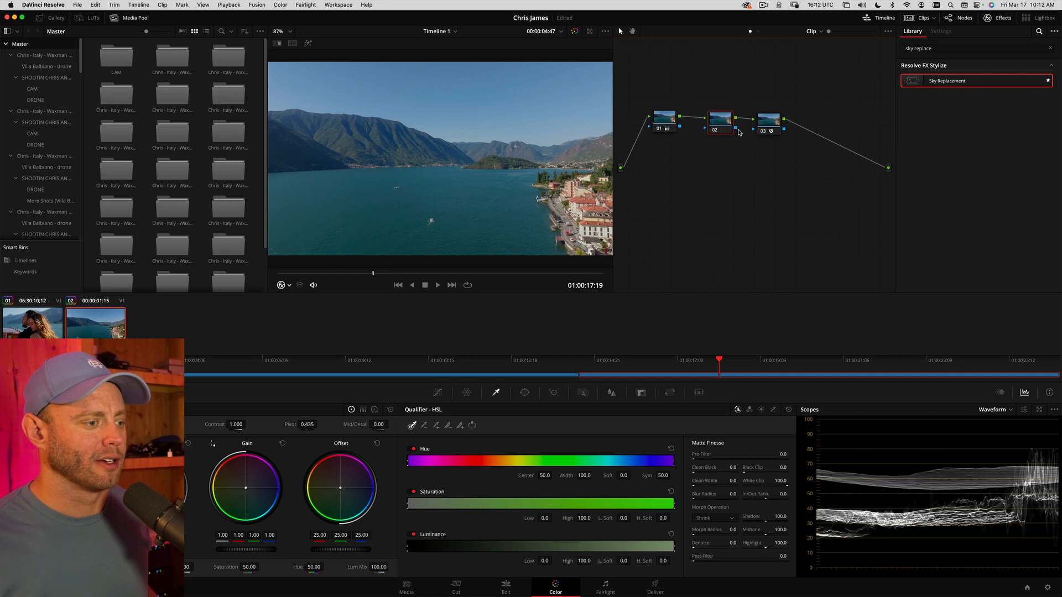
pyautogui.click(289, 287)
pyautogui.click(302, 313)
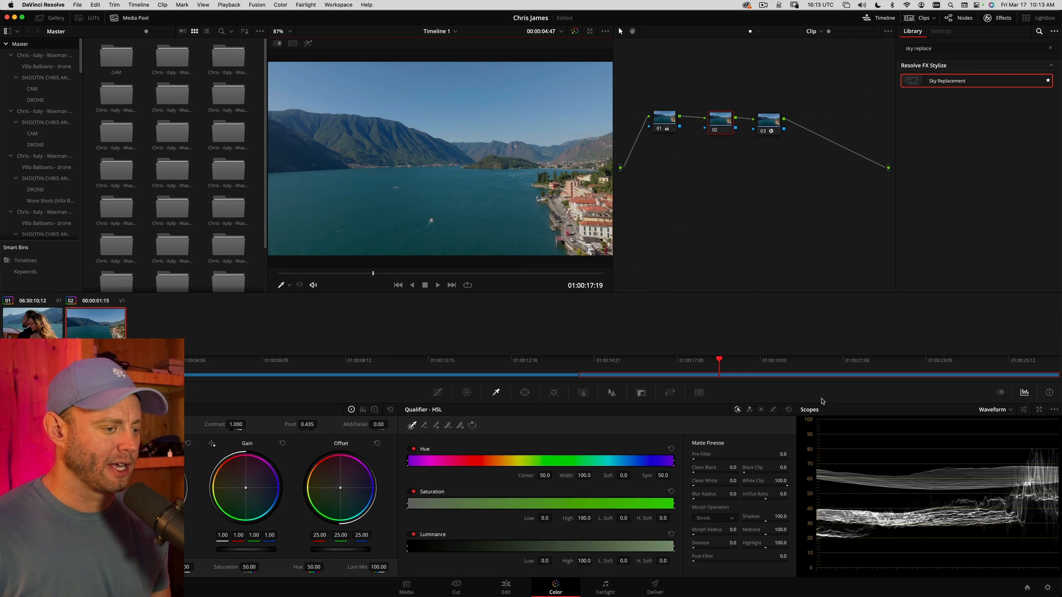
pyautogui.click(773, 410)
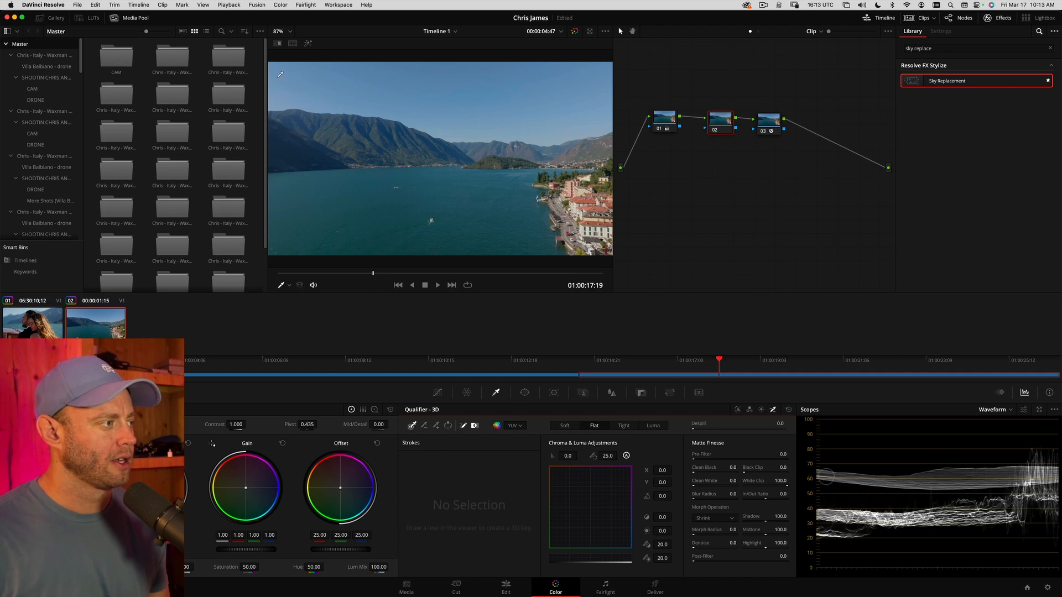
pyautogui.moveTo(281, 74)
pyautogui.mouseDown()
pyautogui.moveTo(585, 114)
pyautogui.moveTo(598, 92)
pyautogui.mouseUp()
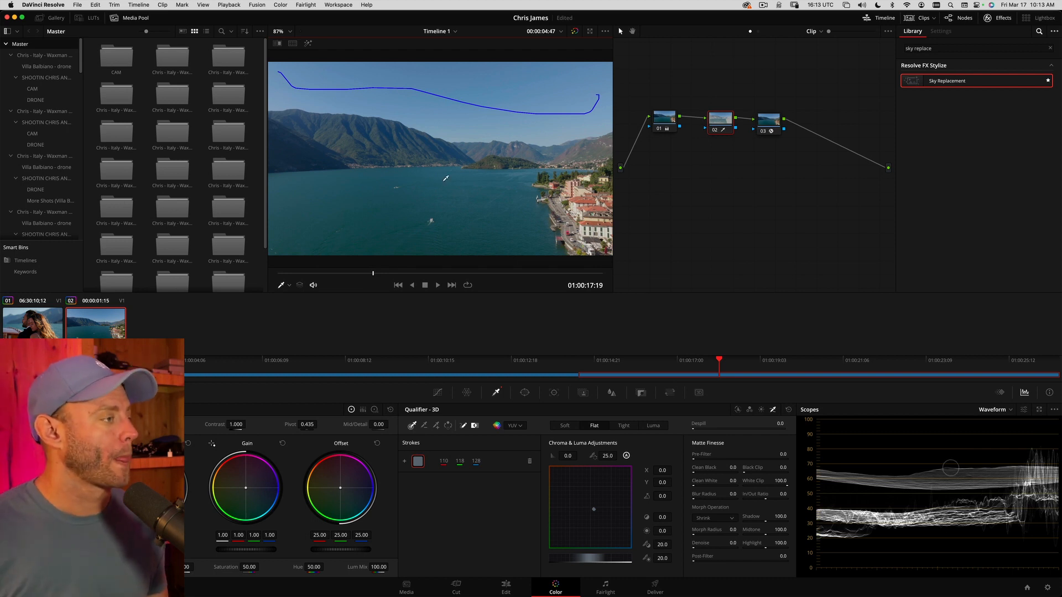
pyautogui.click(424, 425)
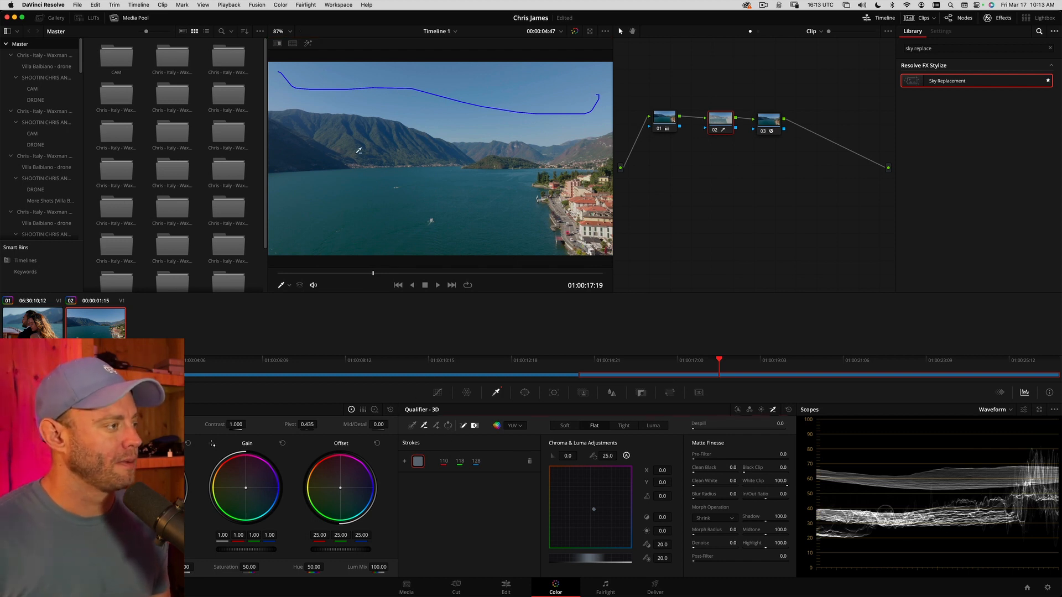
pyautogui.moveTo(295, 137)
pyautogui.mouseDown()
pyautogui.moveTo(391, 133)
pyautogui.moveTo(586, 148)
pyautogui.moveTo(604, 161)
pyautogui.moveTo(564, 173)
pyautogui.moveTo(286, 172)
pyautogui.mouseUp()
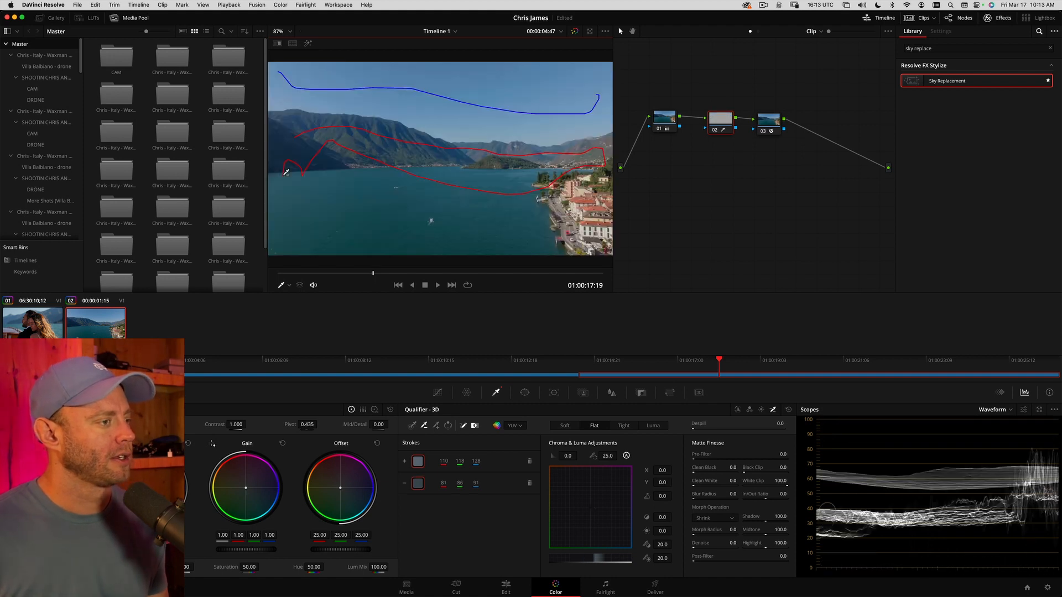
# Reset node 02's grade to clear the sky key and open Magic Mask for that node
pyautogui.rightClick(714, 118)
pyautogui.click(716, 122)
pyautogui.moveTo(720, 124); pyautogui.dragTo(714, 125)
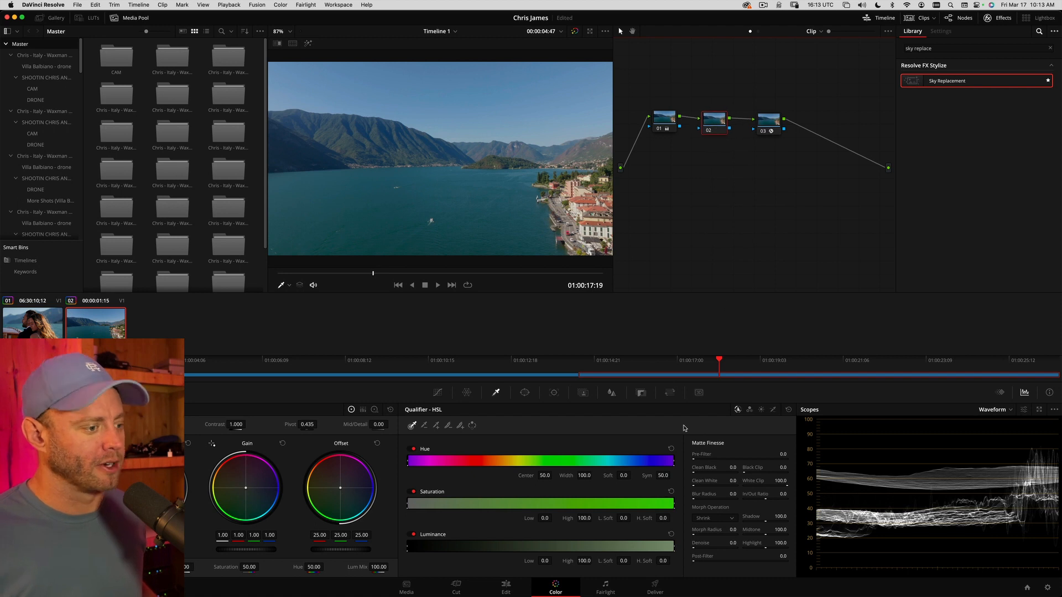
pyautogui.click(583, 392)
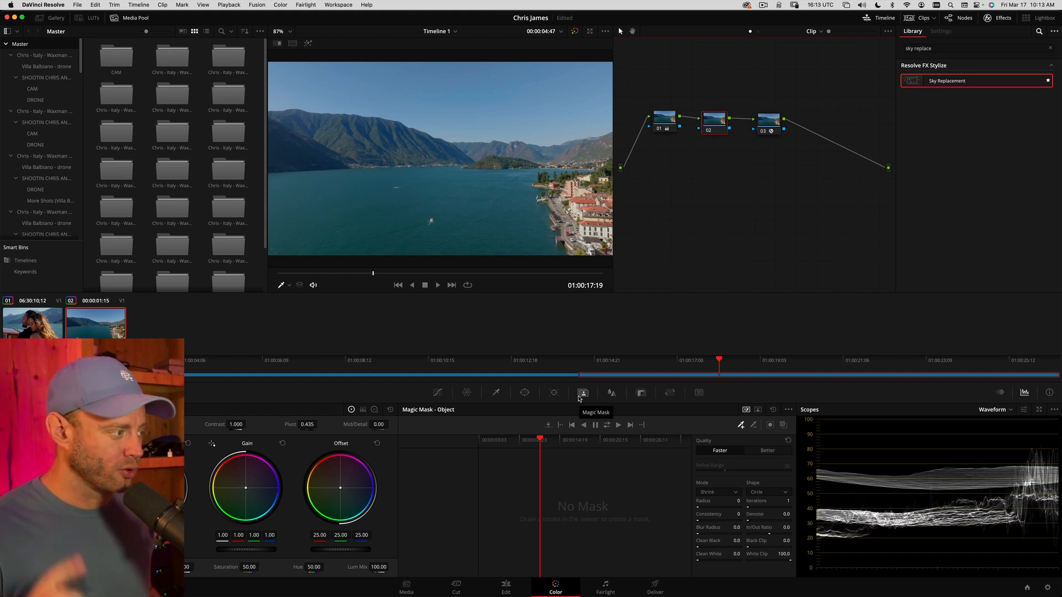
# Return to the Edit page and review the footage of the DJI_0083.MP4 drone clip
pyautogui.hotkey('shift', '4')
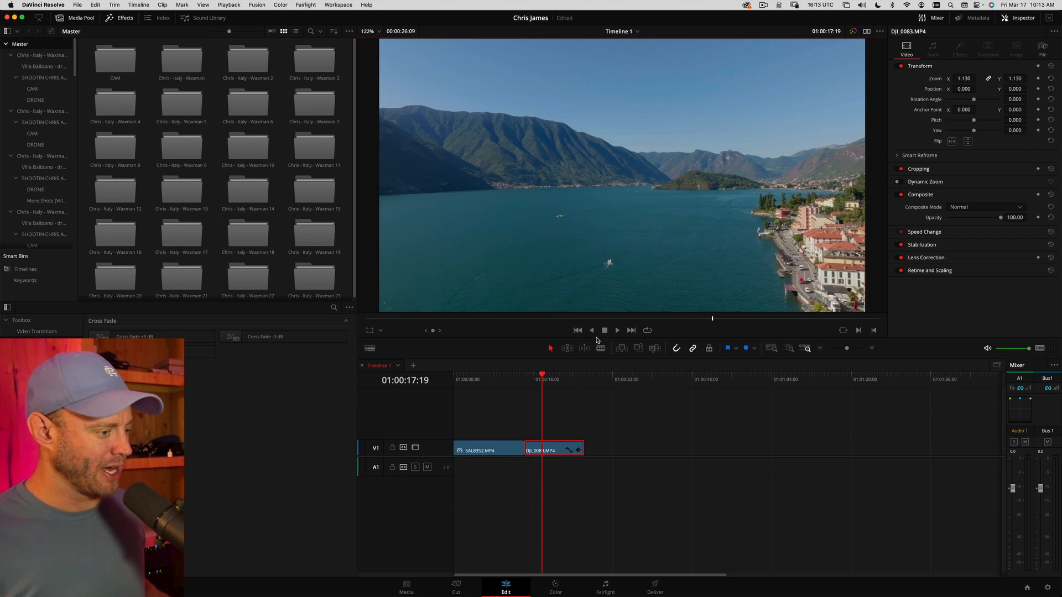
pyautogui.click(616, 428)
pyautogui.press('space')
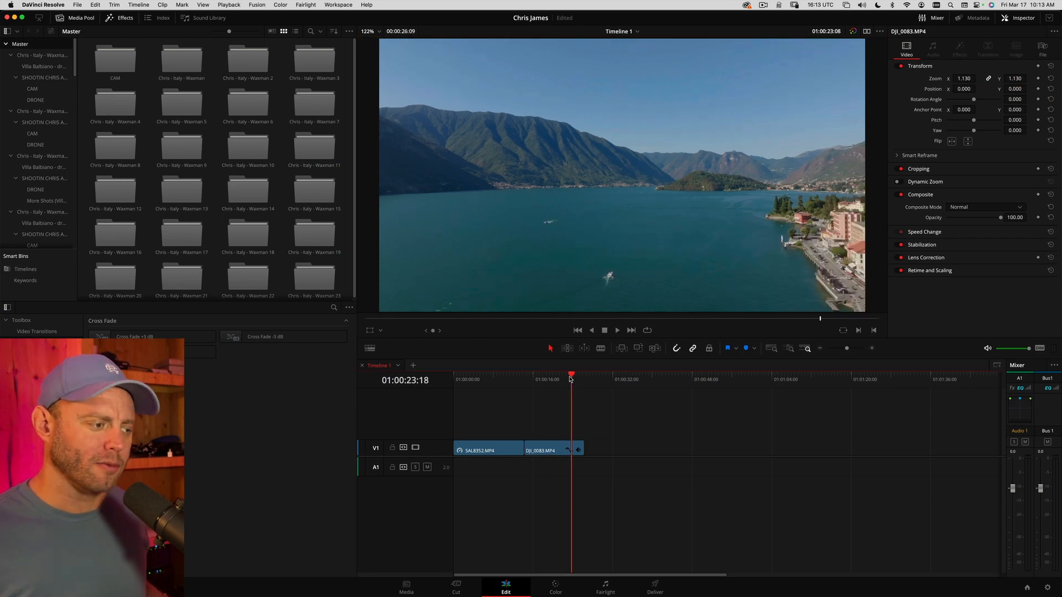
pyautogui.rightClick(542, 452)
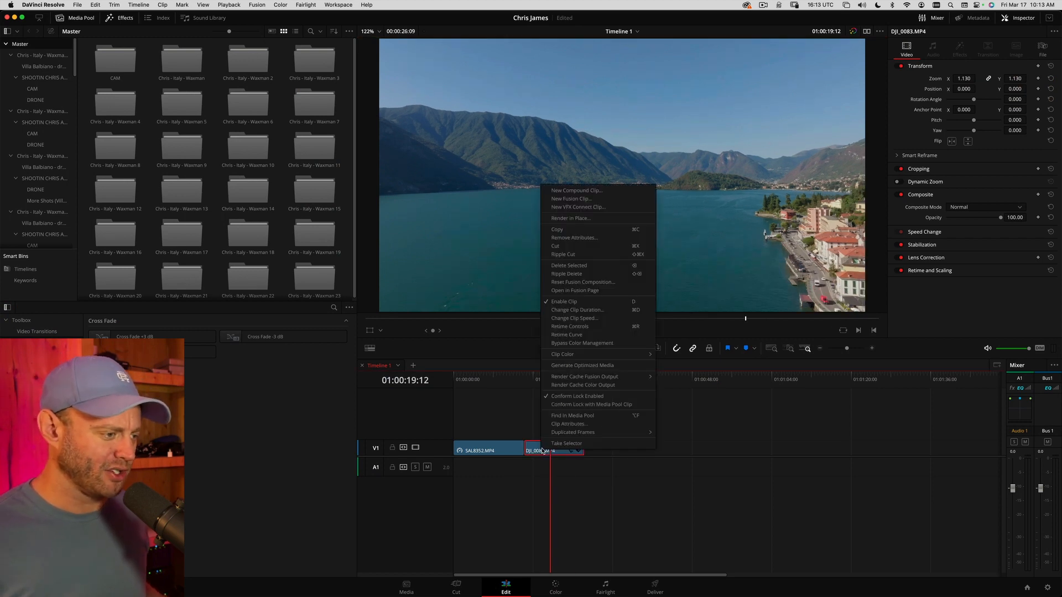
pyautogui.click(625, 334)
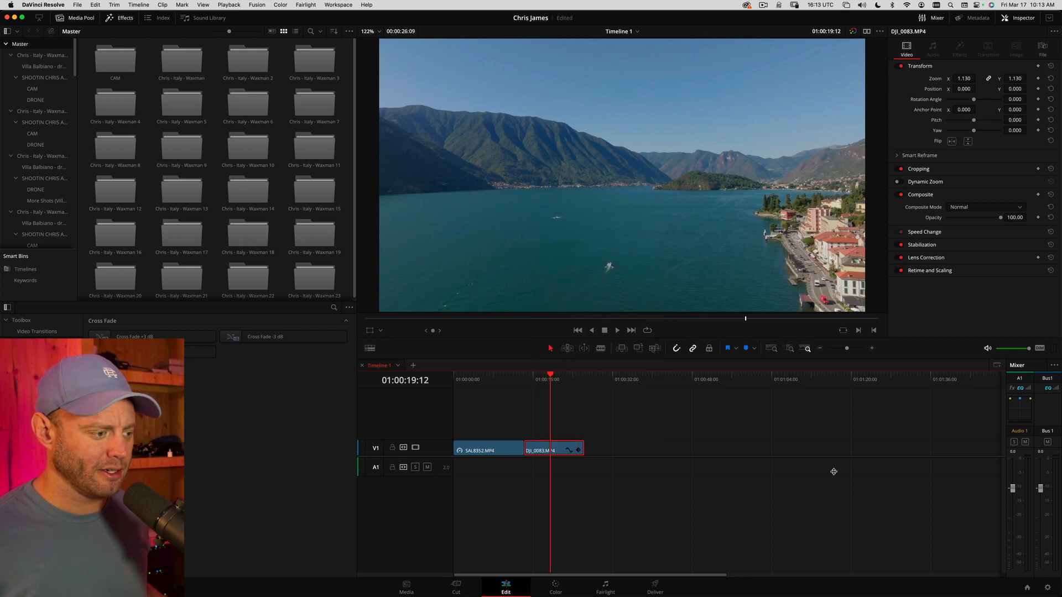
# Examine the timeline resolution and the Color Management options in the project settings, then close them without saving
pyautogui.click(1045, 587)
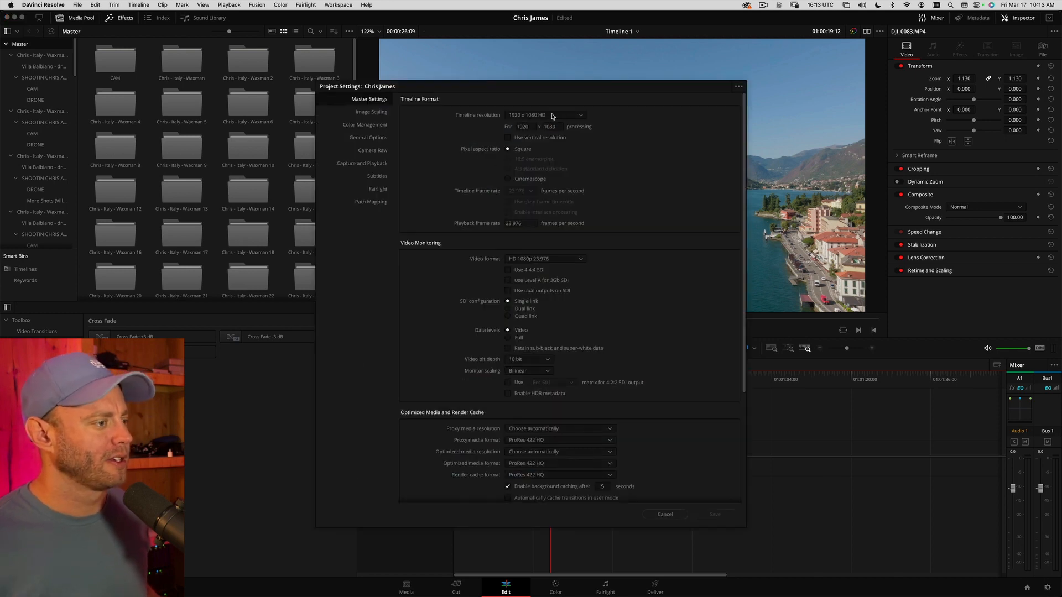
pyautogui.click(368, 124)
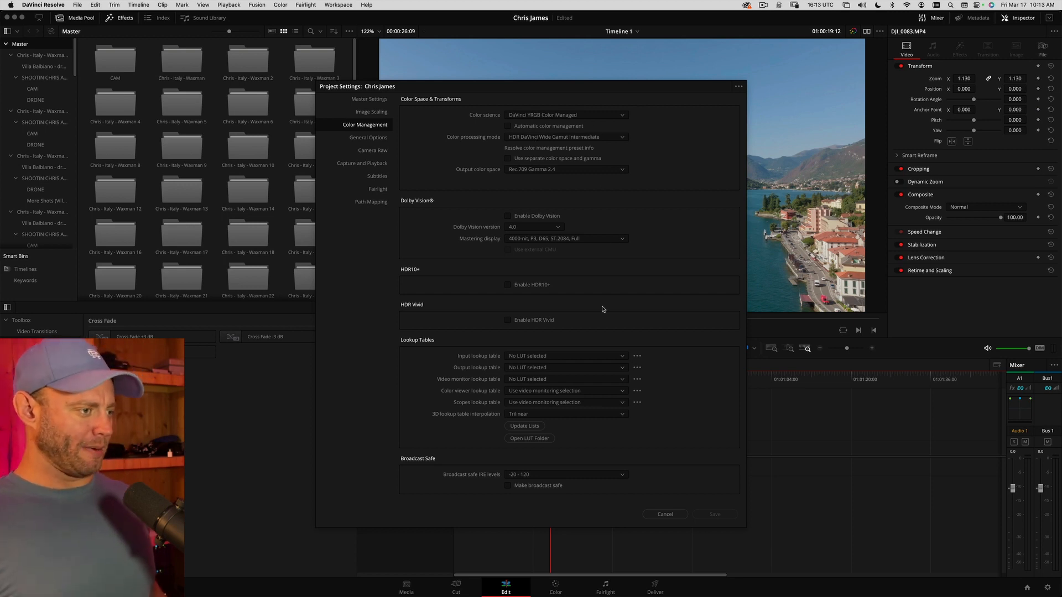
pyautogui.click(667, 515)
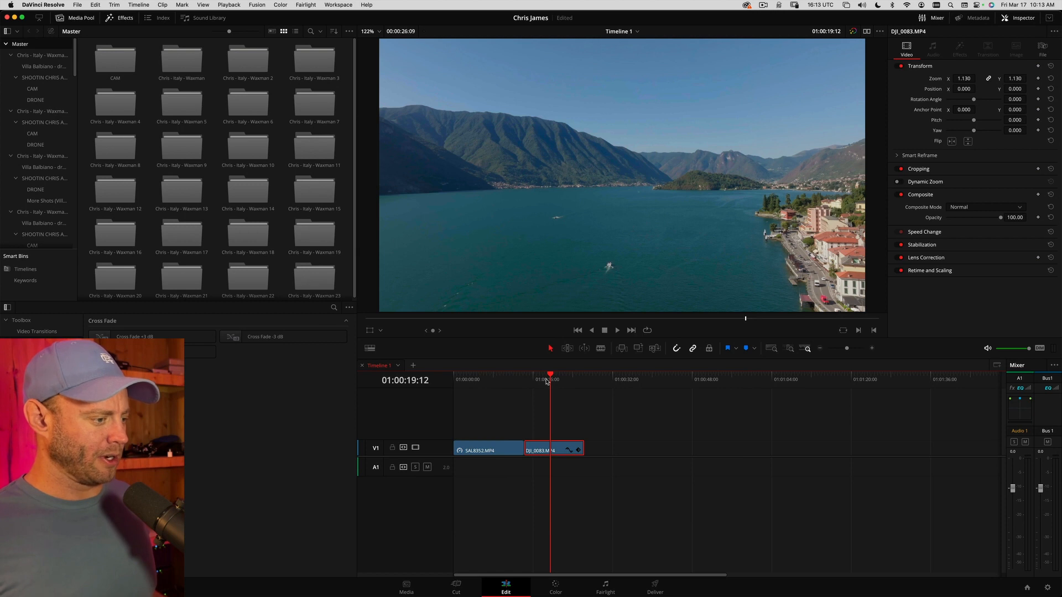
# Render the DJI_0083.MP4 clip in place as QuickTime Apple ProRes 422 into the resolve render folder on the Sandisk SSD
pyautogui.moveTo(547, 381); pyautogui.dragTo(554, 381)
pyautogui.rightClick(539, 450)
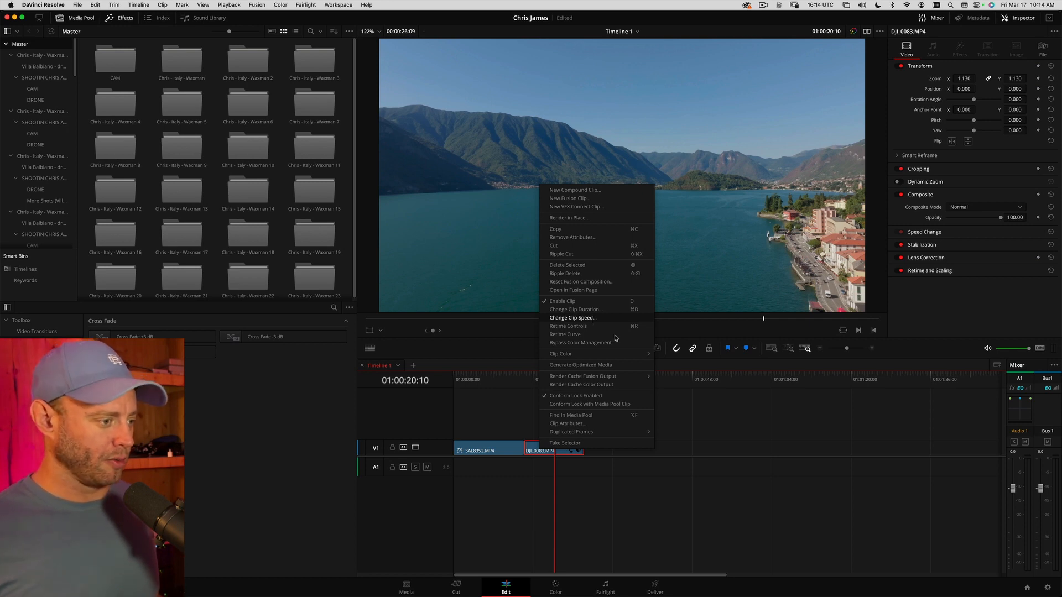
pyautogui.click(578, 218)
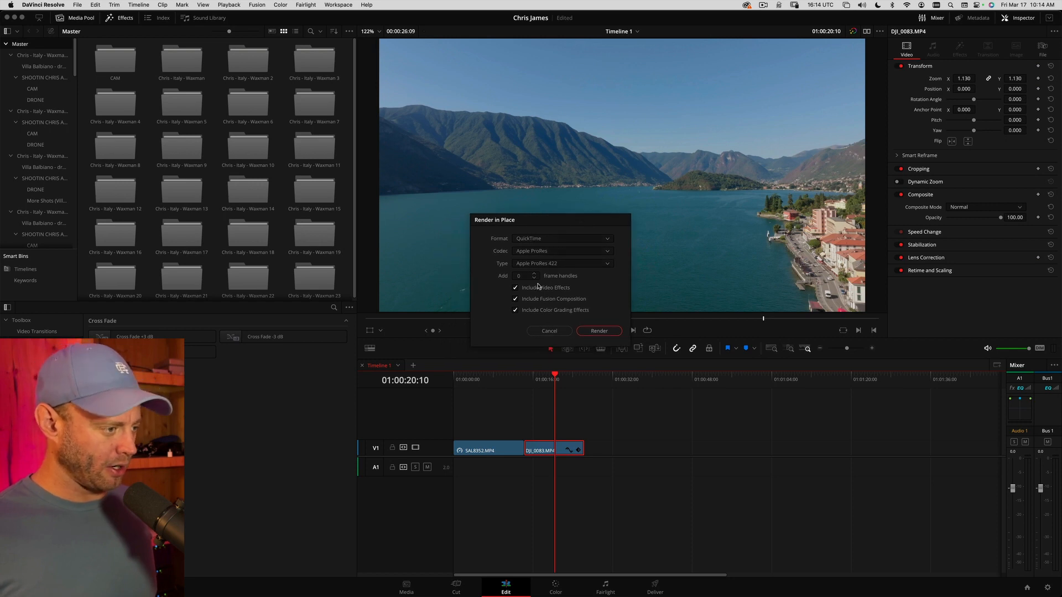
pyautogui.click(598, 331)
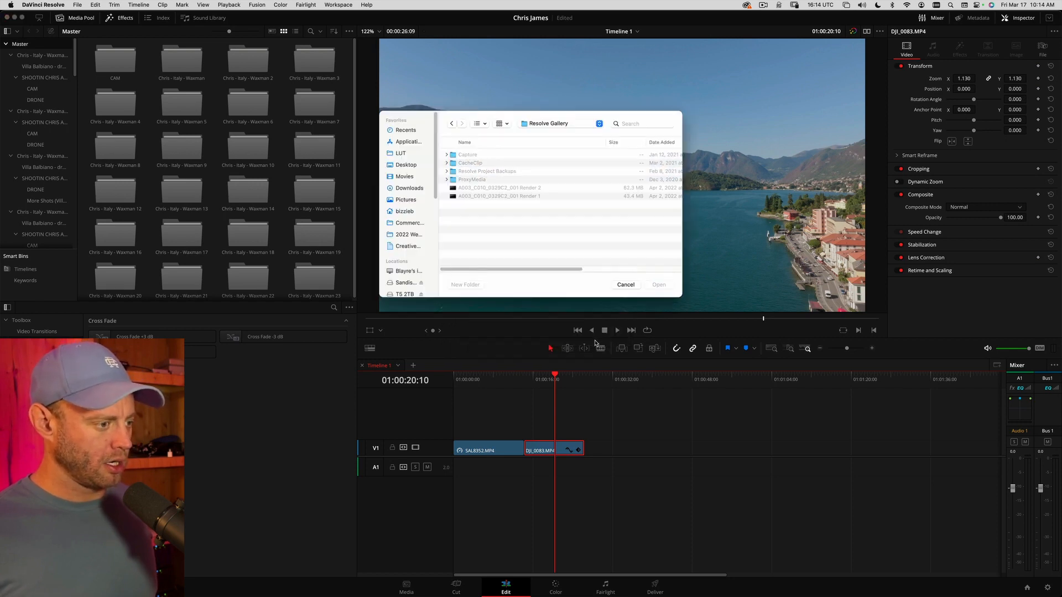
pyautogui.moveTo(489, 122); pyautogui.dragTo(512, 120)
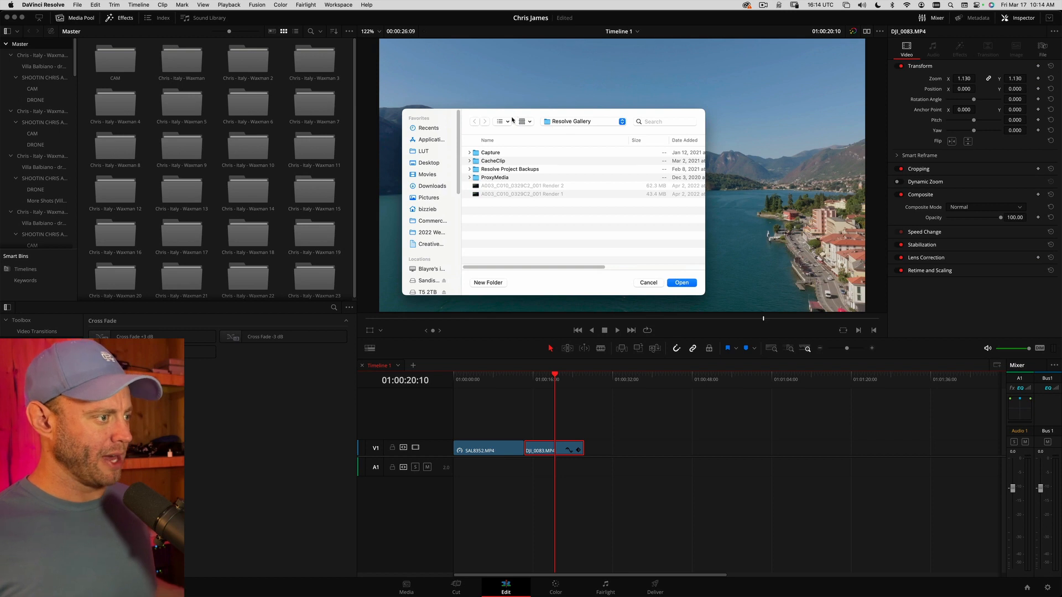
pyautogui.scroll(-3, 428, 233)
pyautogui.click(429, 223)
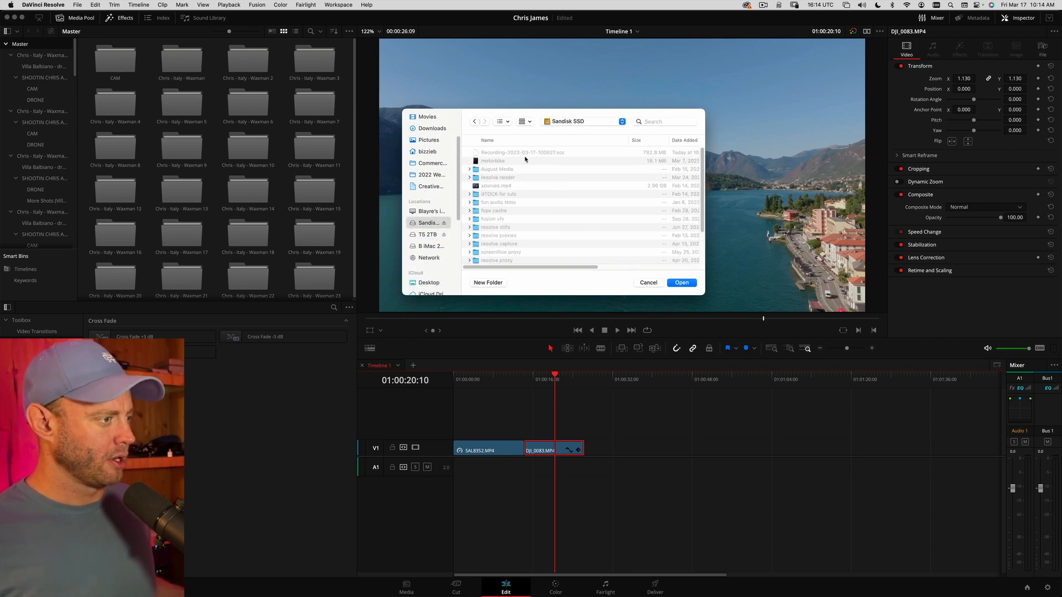
pyautogui.click(496, 178)
pyautogui.click(685, 284)
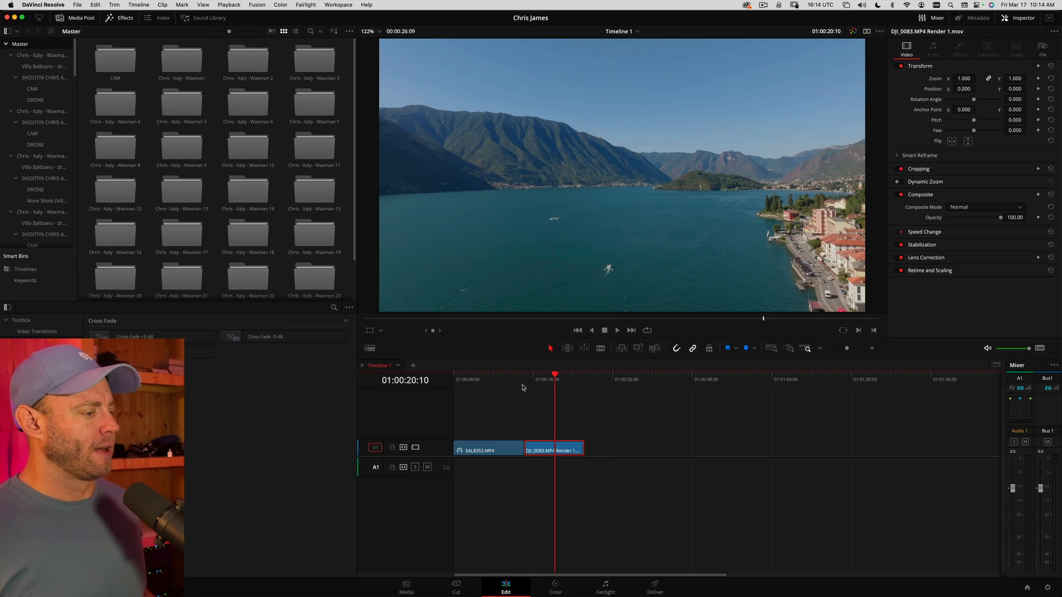
# On the Color page, add two serial nodes after node 01 of the rendered clip and apply Sky Replacement to node 03
pyautogui.moveTo(548, 385)
pyautogui.mouseDown()
pyautogui.moveTo(586, 386)
pyautogui.moveTo(552, 387)
pyautogui.mouseUp()
pyautogui.press('super+equal')
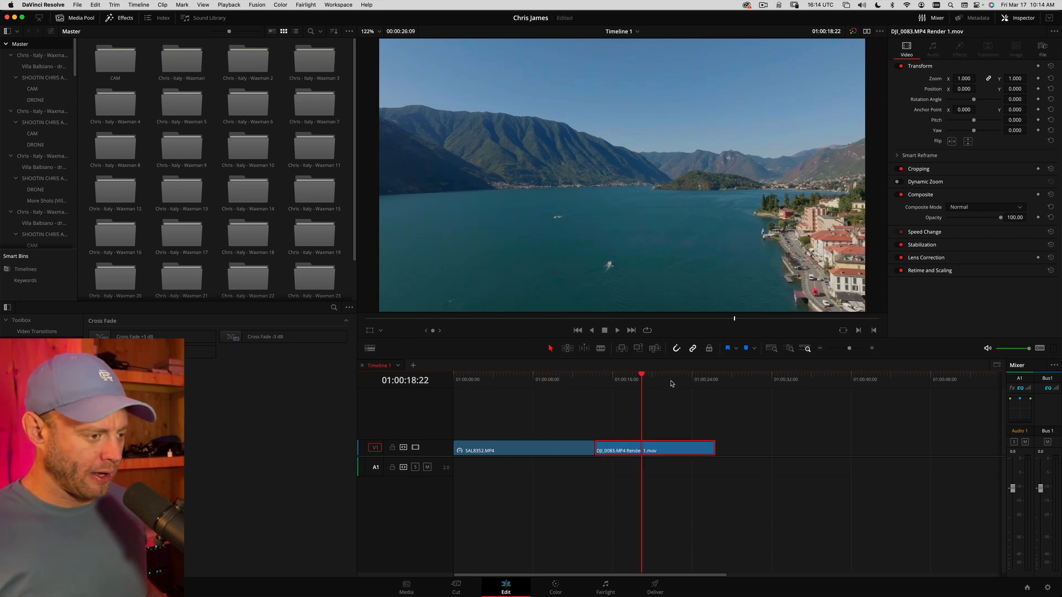
pyautogui.click(555, 586)
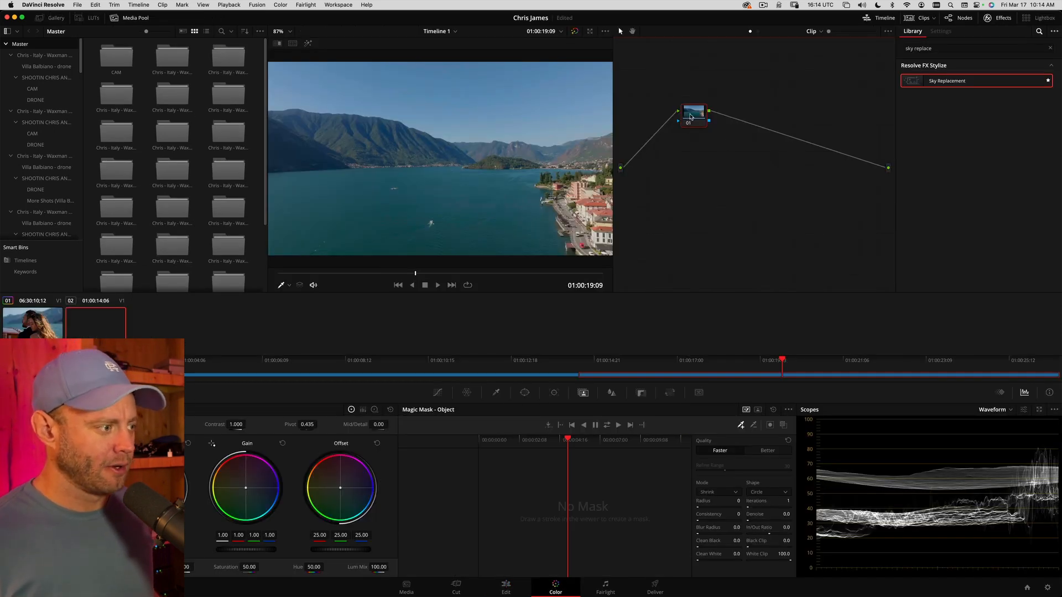
pyautogui.moveTo(690, 117); pyautogui.dragTo(662, 133)
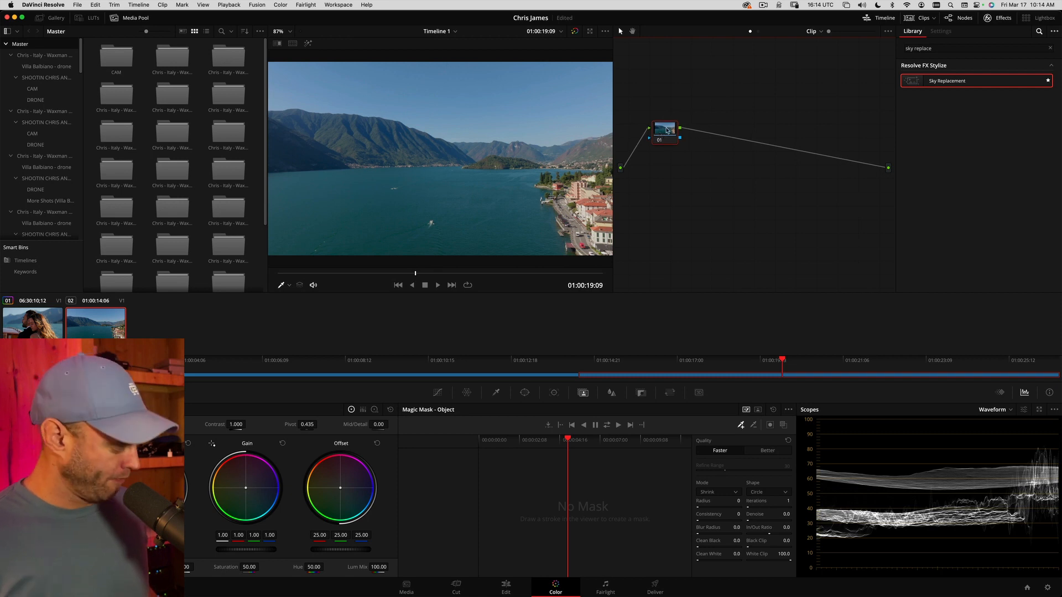
pyautogui.hotkey('alt', 's')
pyautogui.hotkey('alt', 's')
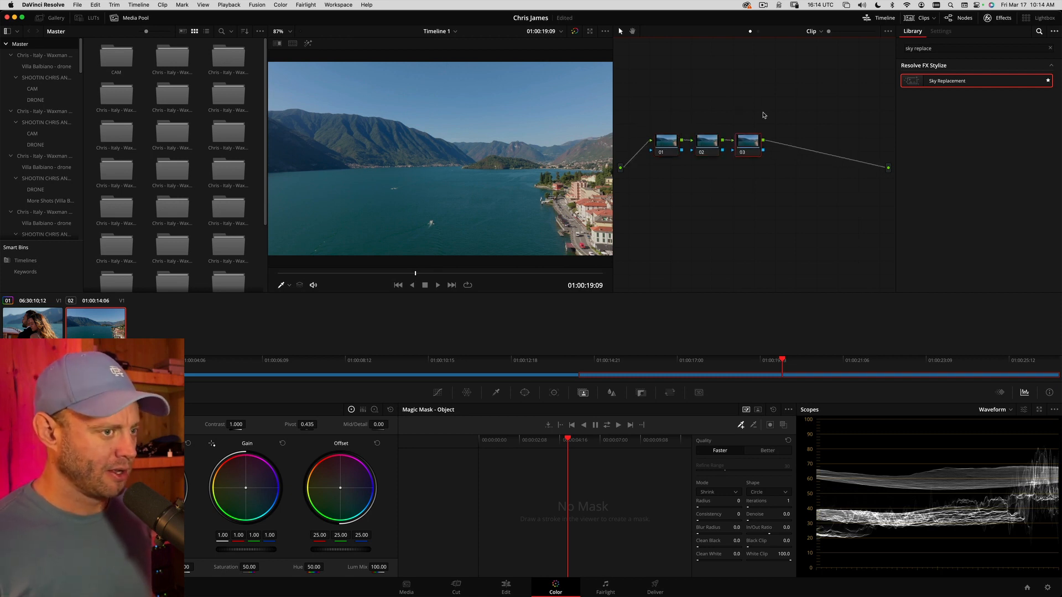
pyautogui.moveTo(961, 82); pyautogui.dragTo(749, 144)
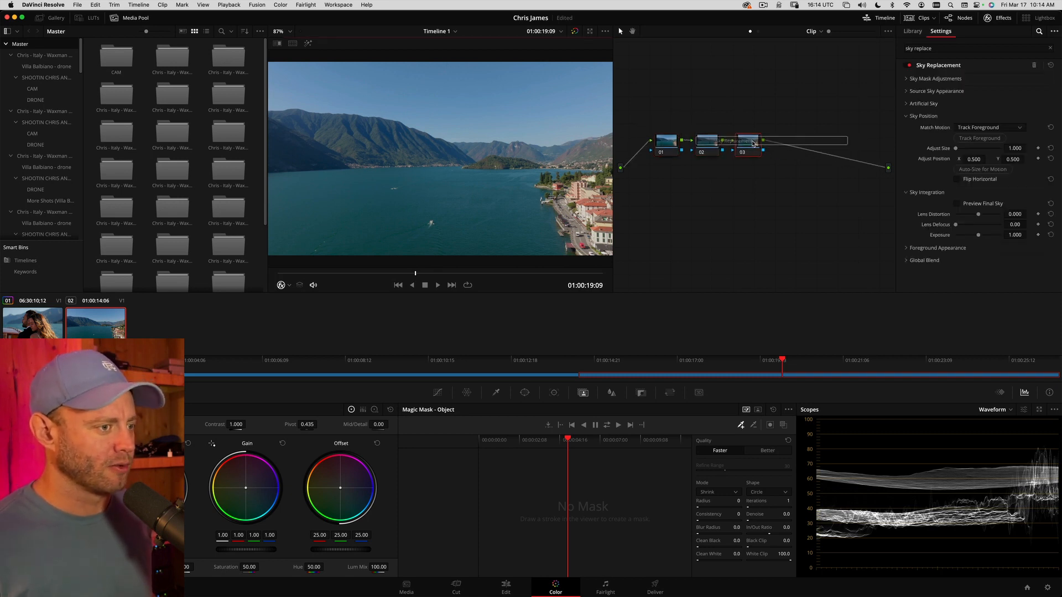
# Switch the viewer overlay to Qualifier and paint a wavy Magic Mask stroke across the whole sky on node 02
pyautogui.click(706, 143)
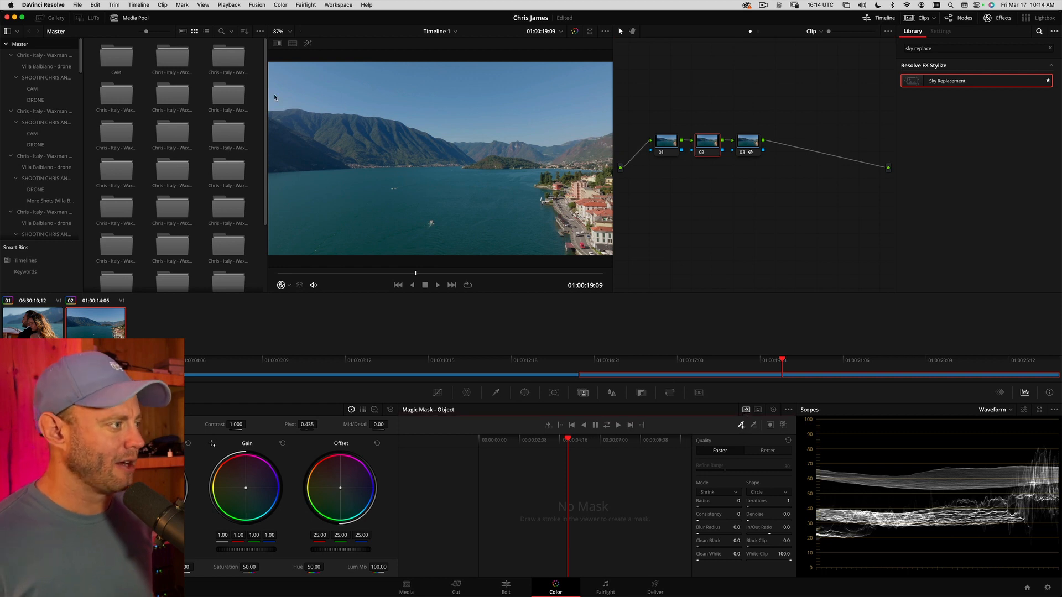
pyautogui.click(289, 286)
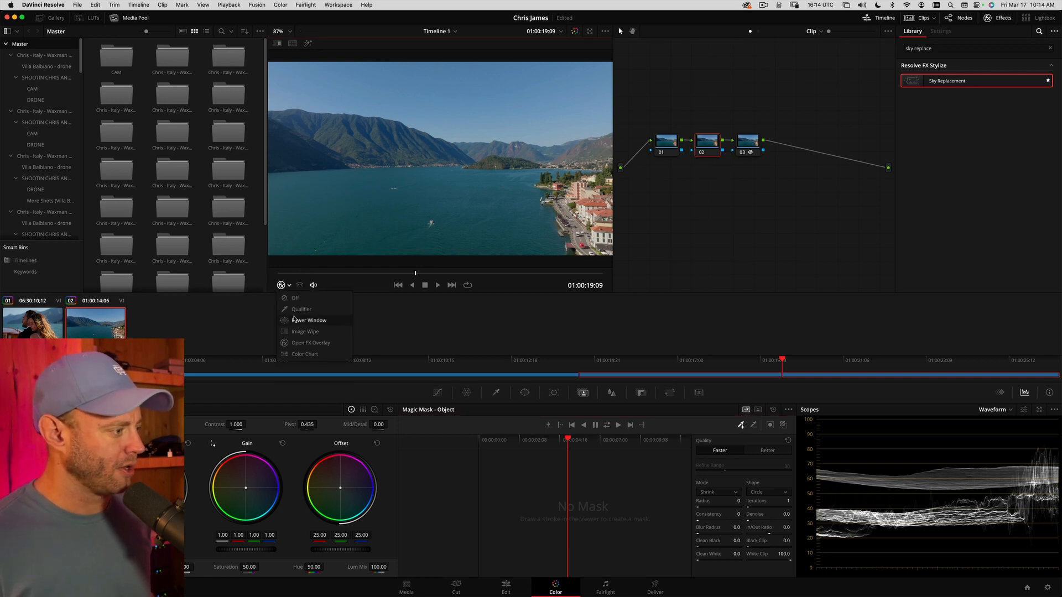
pyautogui.click(308, 315)
pyautogui.moveTo(295, 88)
pyautogui.mouseDown()
pyautogui.moveTo(347, 74)
pyautogui.moveTo(383, 105)
pyautogui.mouseUp()
pyautogui.moveTo(431, 75)
pyautogui.mouseDown()
pyautogui.moveTo(454, 126)
pyautogui.moveTo(474, 126)
pyautogui.moveTo(489, 94)
pyautogui.moveTo(509, 87)
pyautogui.moveTo(519, 124)
pyautogui.moveTo(548, 119)
pyautogui.moveTo(574, 75)
pyautogui.mouseUp()
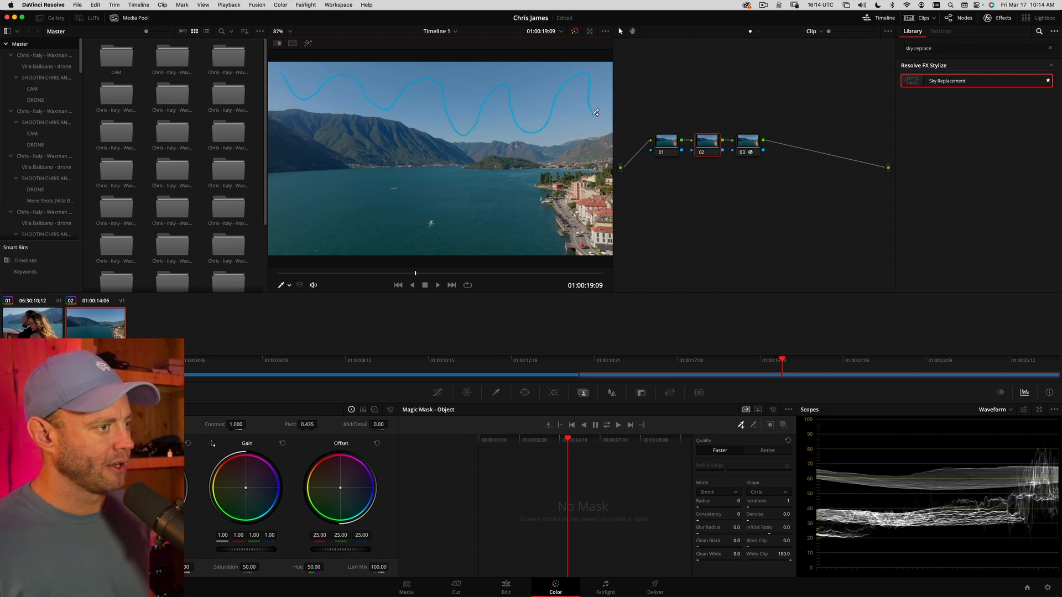
pyautogui.moveTo(596, 112); pyautogui.dragTo(600, 123)
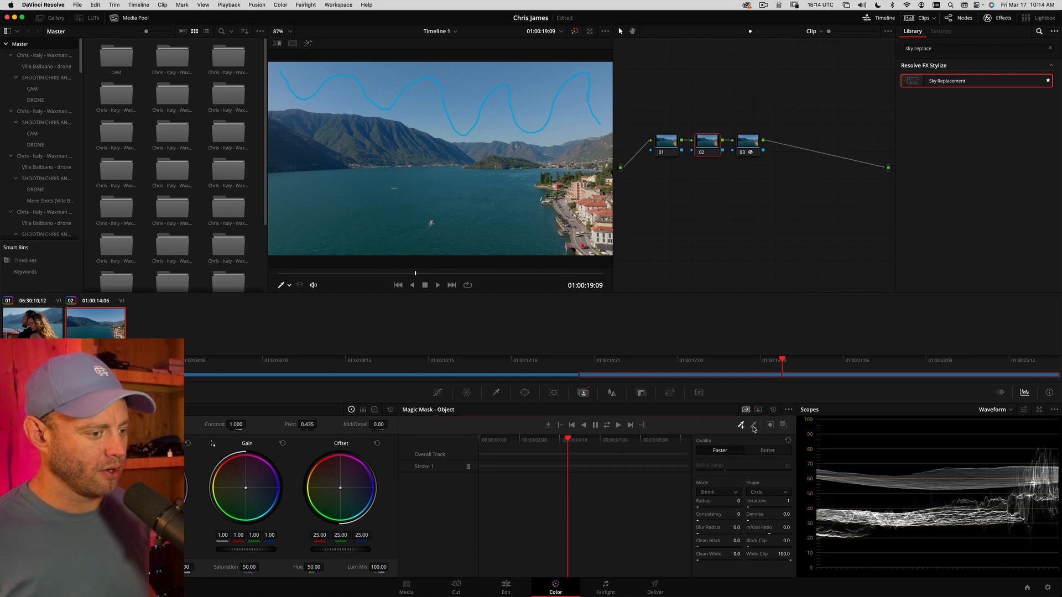
# Paint a subtracting Magic Mask stroke over the mountains, buildings and water on node 02
pyautogui.click(753, 426)
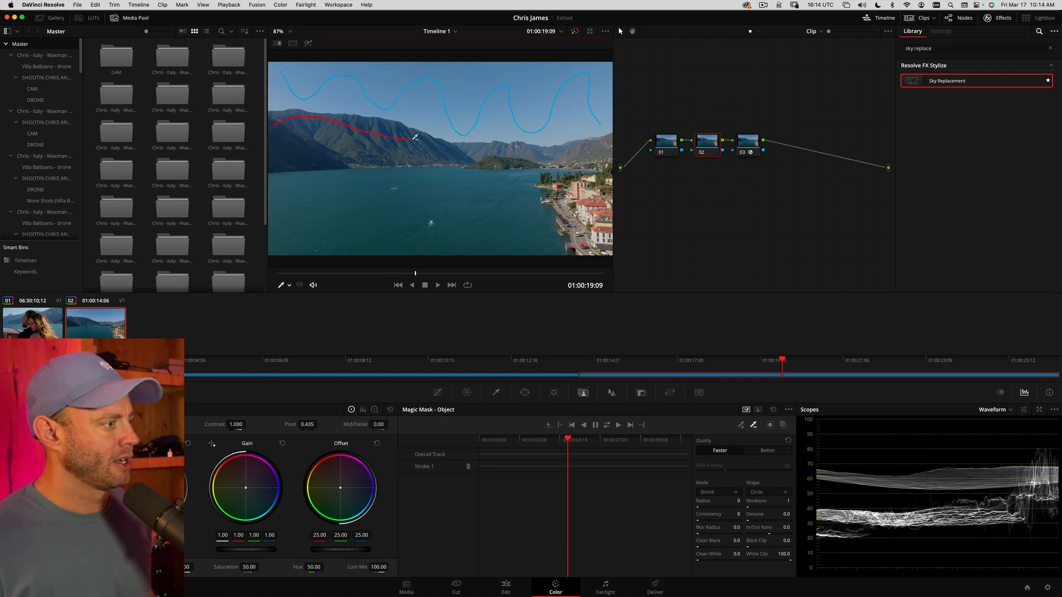
pyautogui.moveTo(476, 147)
pyautogui.mouseDown()
pyautogui.moveTo(605, 143)
pyautogui.moveTo(580, 240)
pyautogui.mouseUp()
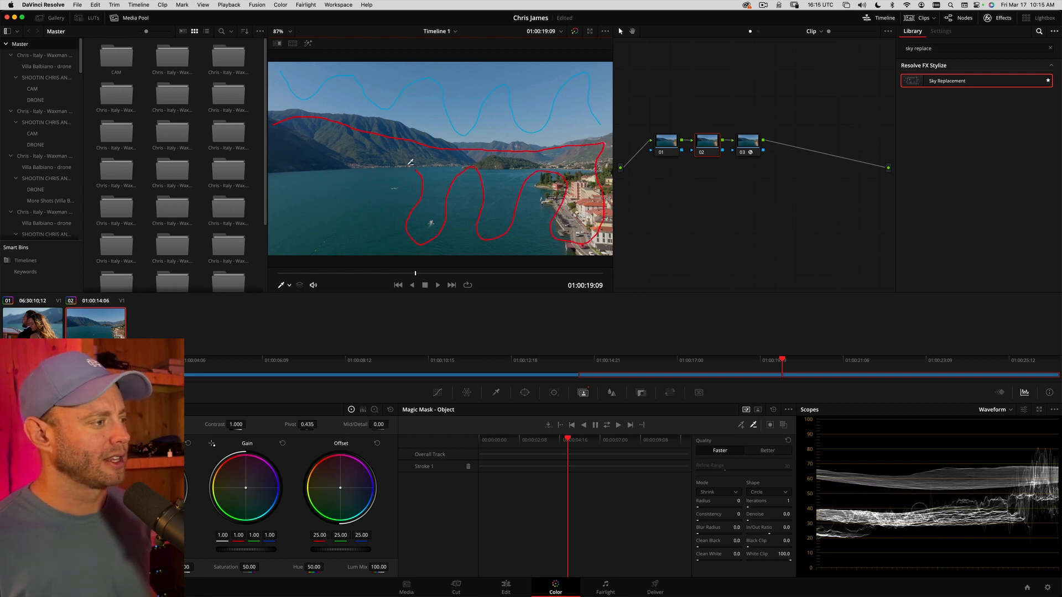
pyautogui.moveTo(314, 233)
pyautogui.mouseDown()
pyautogui.moveTo(282, 199)
pyautogui.moveTo(299, 139)
pyautogui.moveTo(280, 161)
pyautogui.moveTo(281, 190)
pyautogui.mouseUp()
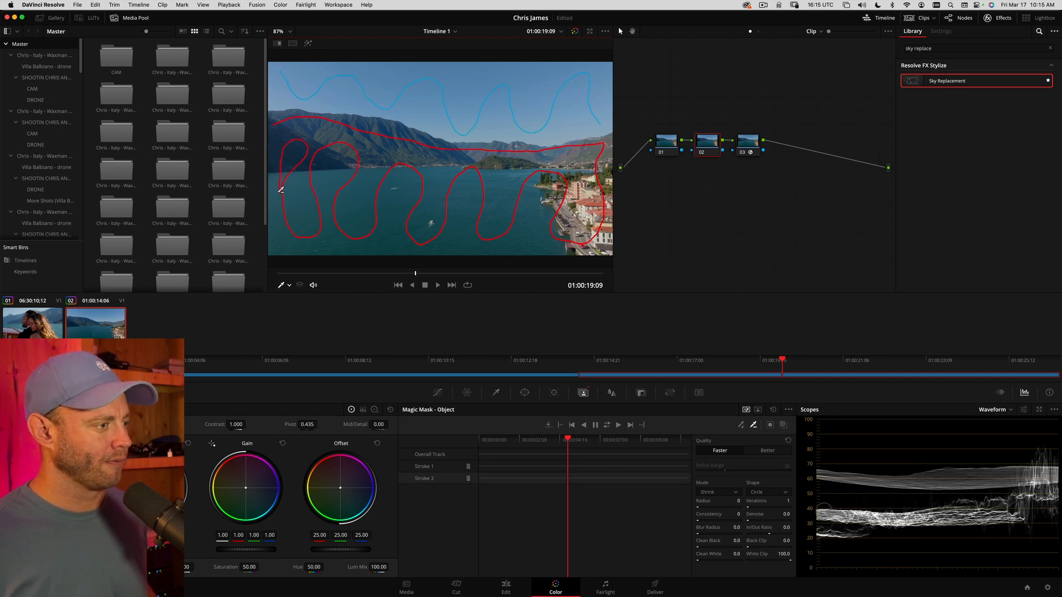
# Show the Magic Mask overlay, set its Blur Radius to 50 and invert the mask
pyautogui.click(783, 426)
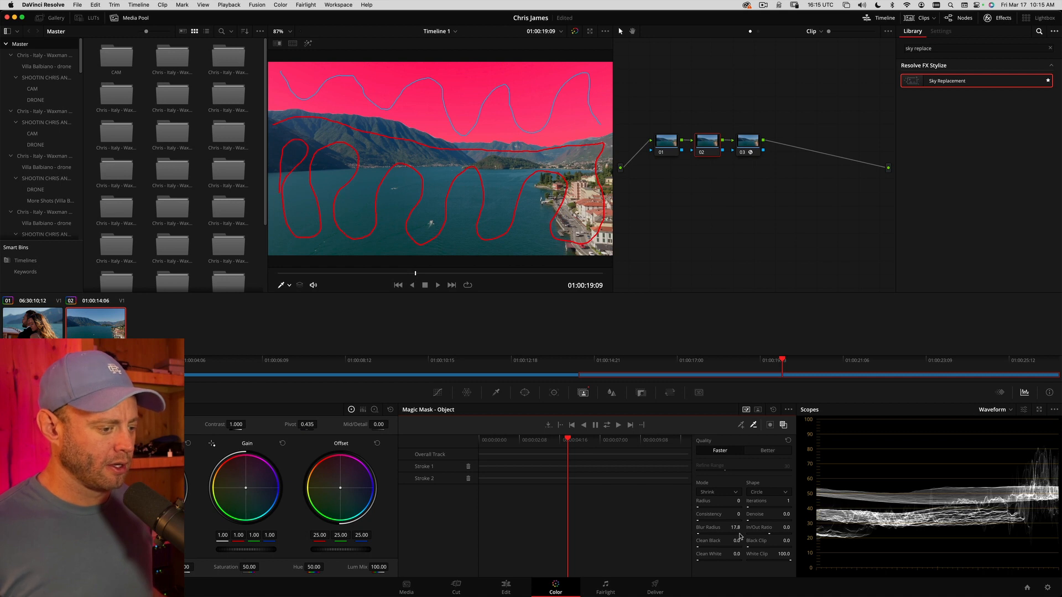
pyautogui.moveTo(735, 532); pyautogui.dragTo(739, 529)
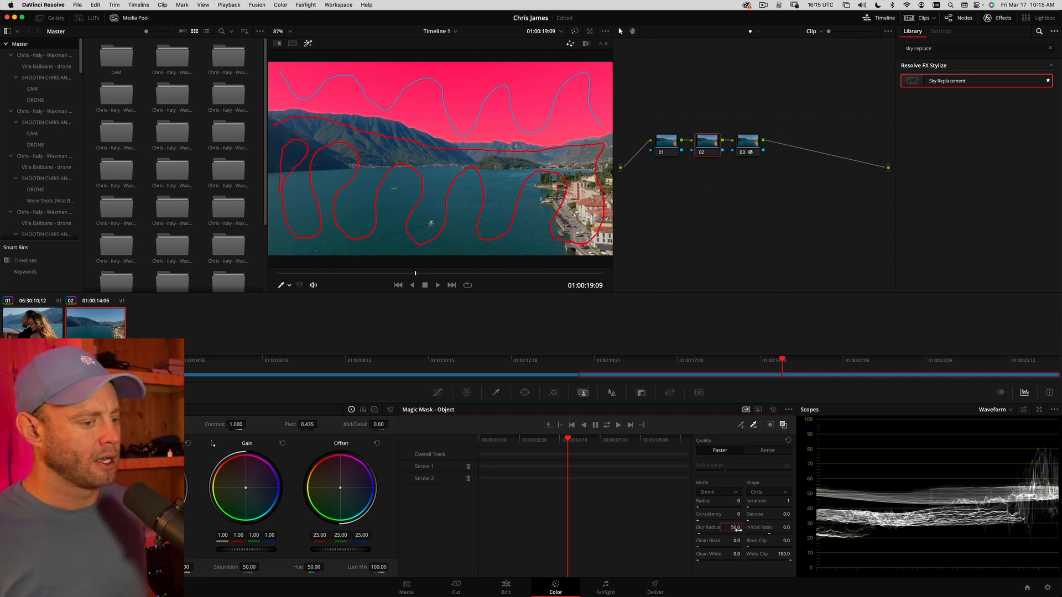
pyautogui.click(769, 426)
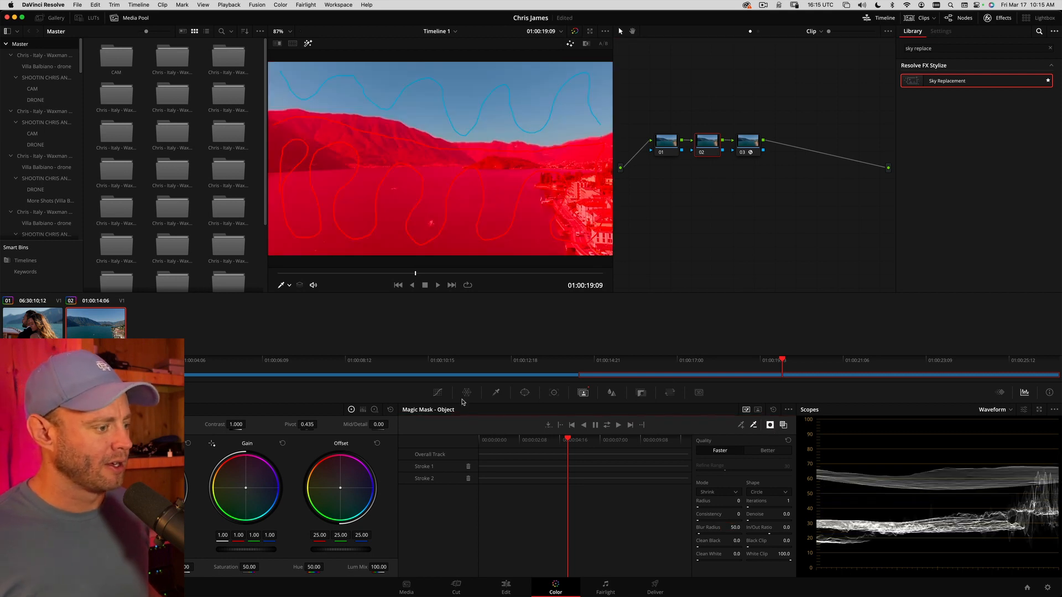
# Track the Magic Mask forward and backward through the clip and play back part of the result
pyautogui.click(607, 425)
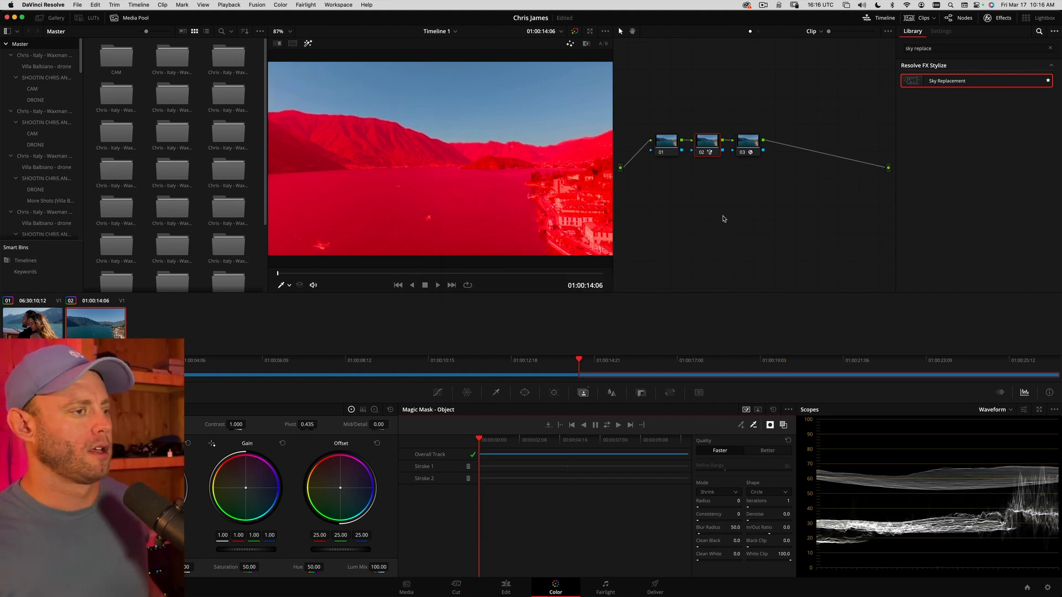
pyautogui.press('space')
pyautogui.press('space')
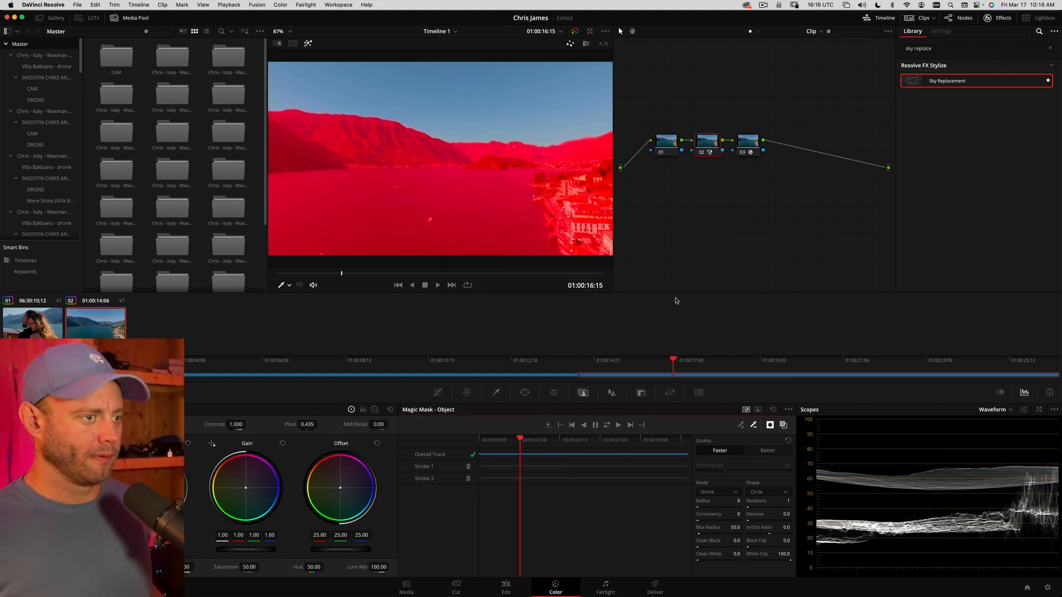
# Move node 03 away from node 02 and connect node 02's key output to node 03's key input
pyautogui.click(756, 140)
pyautogui.moveTo(750, 145); pyautogui.dragTo(769, 145)
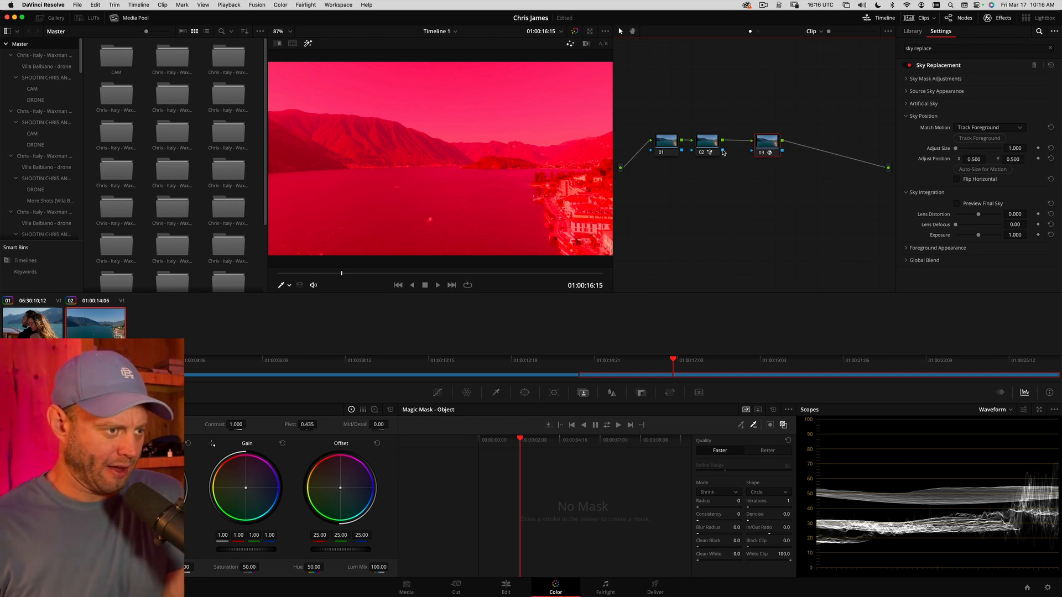
pyautogui.moveTo(747, 153); pyautogui.dragTo(755, 158)
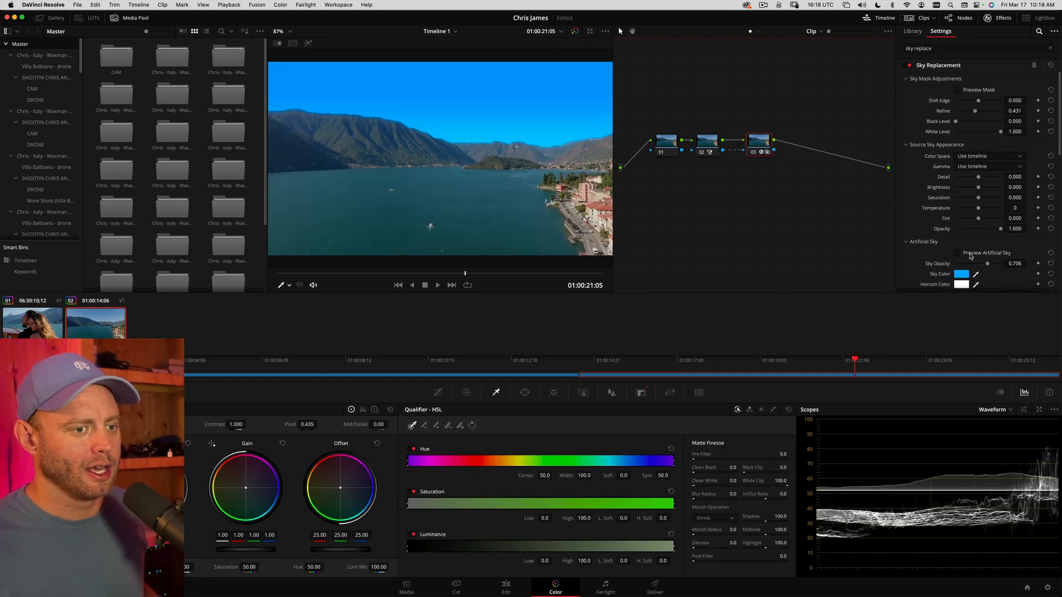
# Set the artificial sky's Sky Opacity to 0.752 and compare the shot with node 03 disabled and enabled
pyautogui.click(956, 252)
pyautogui.click(957, 253)
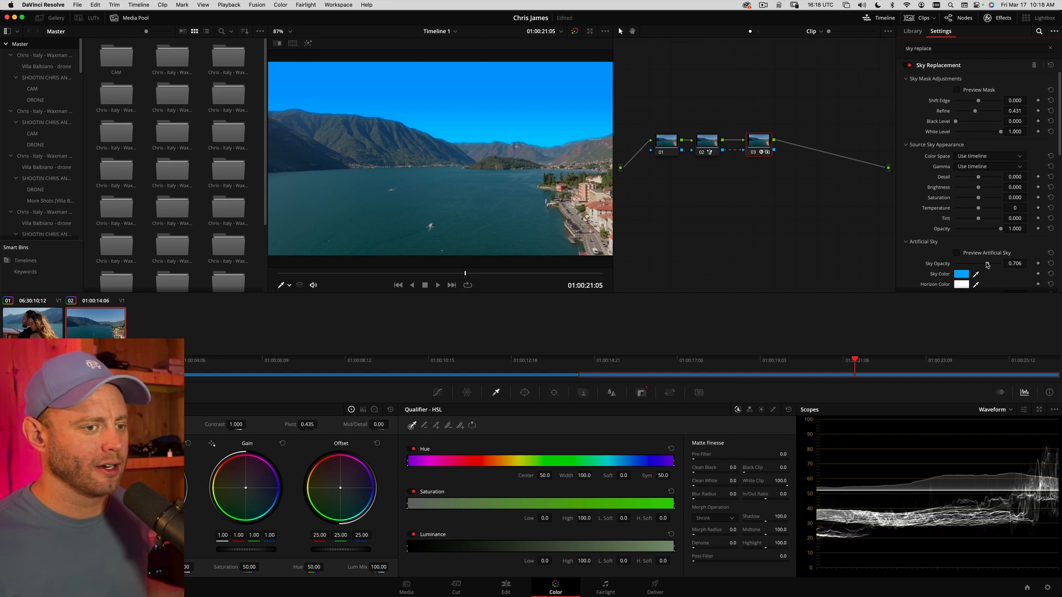
pyautogui.moveTo(987, 265)
pyautogui.mouseDown()
pyautogui.moveTo(975, 265)
pyautogui.moveTo(990, 261)
pyautogui.mouseUp()
pyautogui.hotkey('ctrl', 'd')
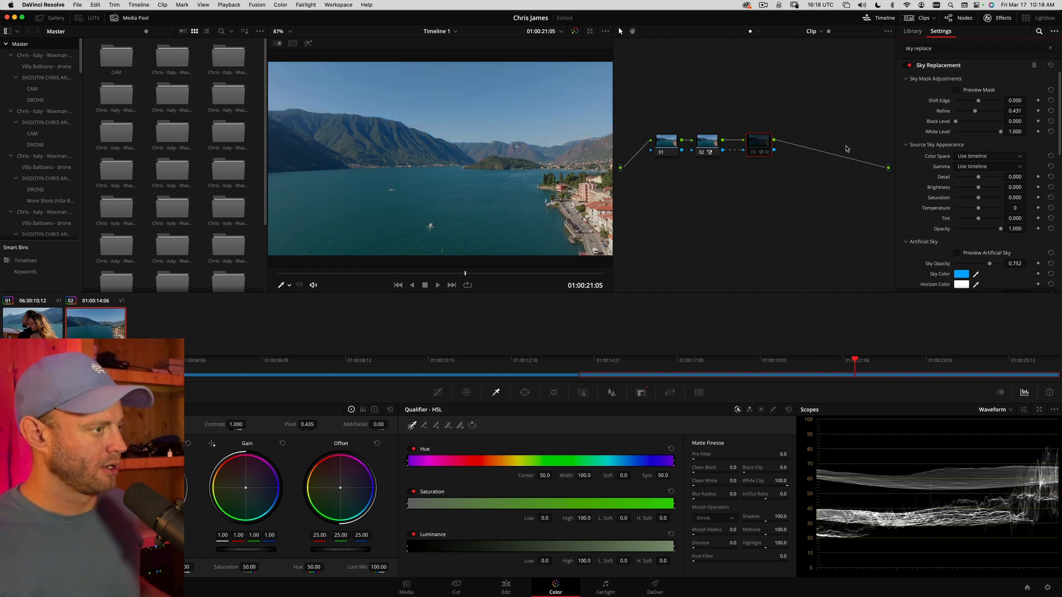
pyautogui.hotkey('ctrl', 'd')
pyautogui.hotkey('ctrl', 'd')
pyautogui.hotkey('ctrl', 'd')
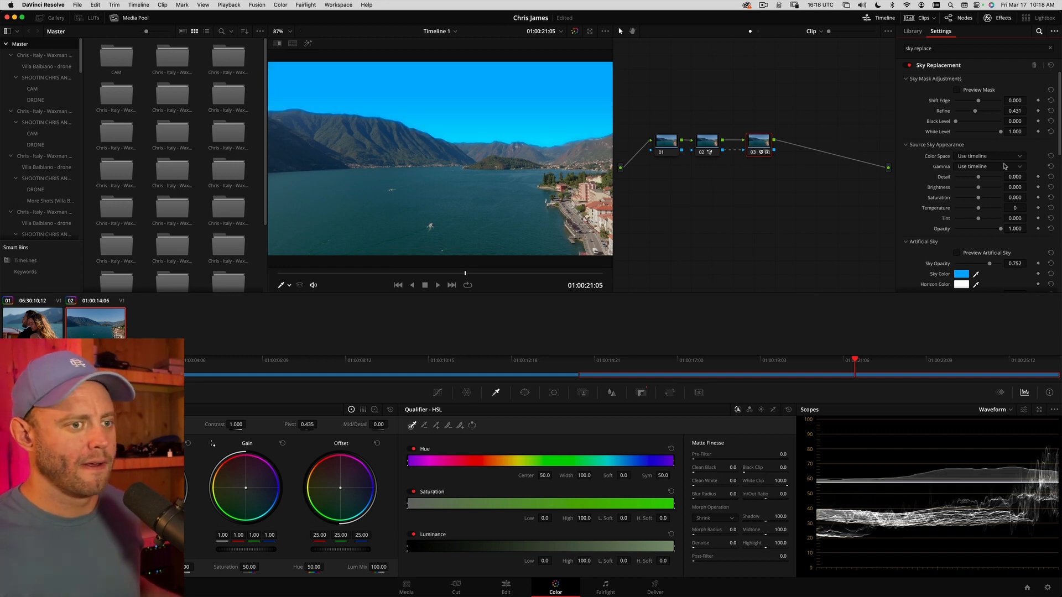
# Preview the sky mask, set its Refine value to 0.101, and compare the image with and without the sky replacement
pyautogui.click(957, 90)
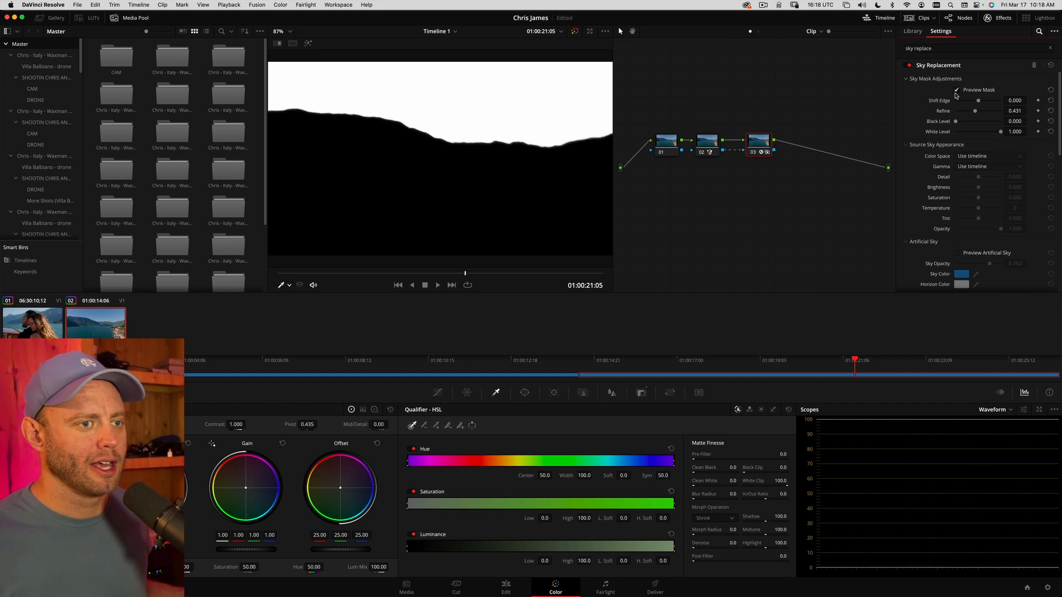
pyautogui.moveTo(976, 112); pyautogui.dragTo(956, 113)
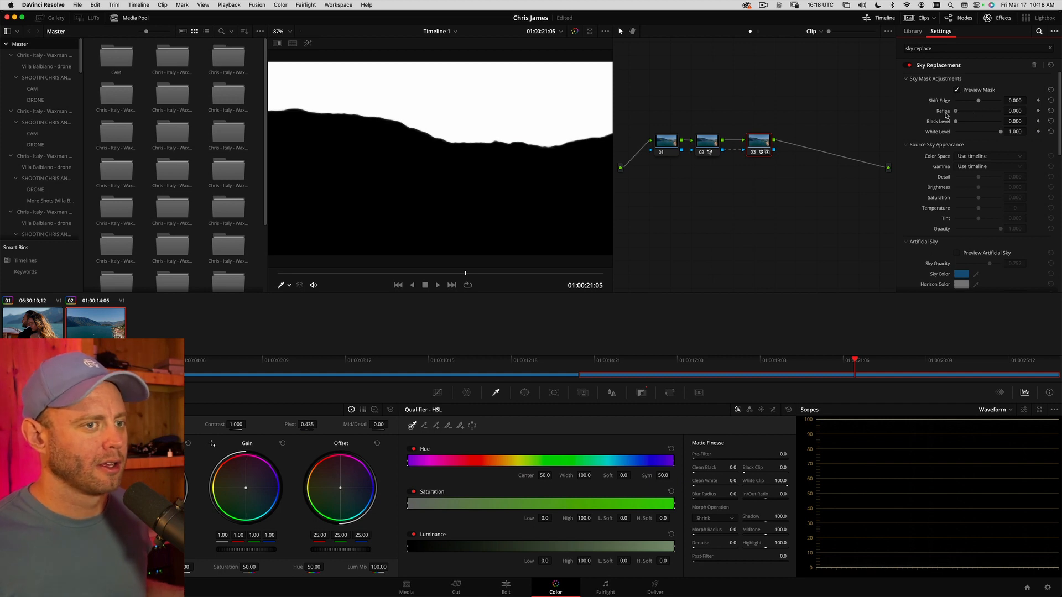
pyautogui.click(957, 89)
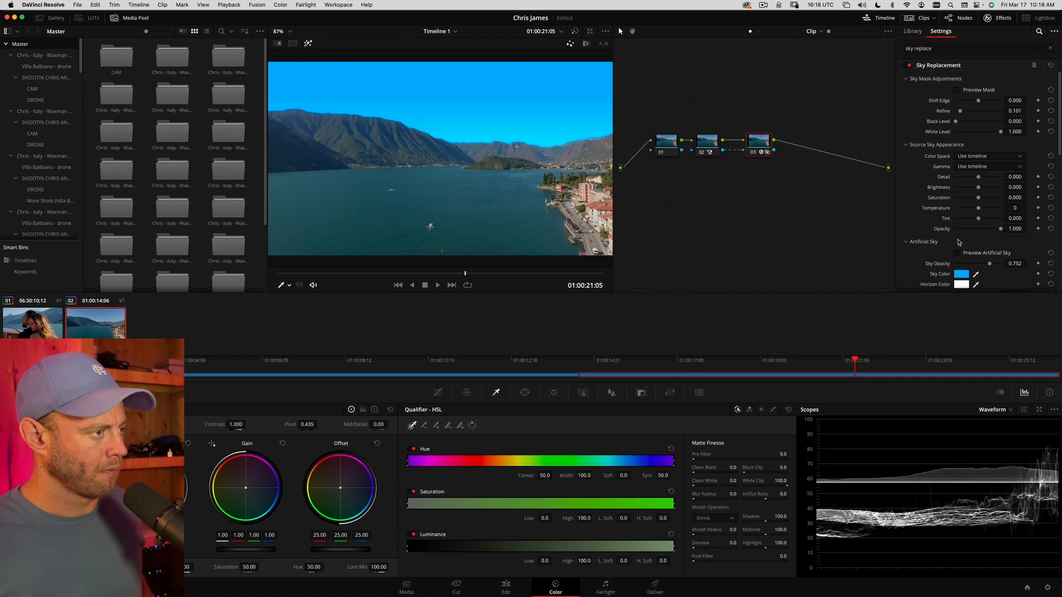
pyautogui.press('super+d')
pyautogui.press('super+d')
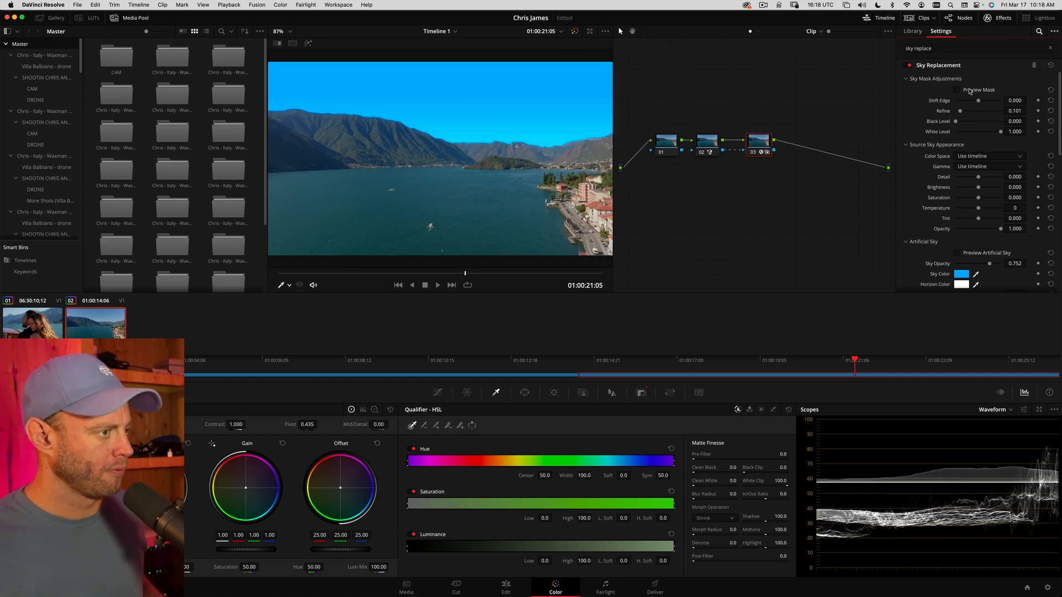
# Set the artificial sky's Sky Opacity to 0.762
pyautogui.scroll(-3, 985, 204)
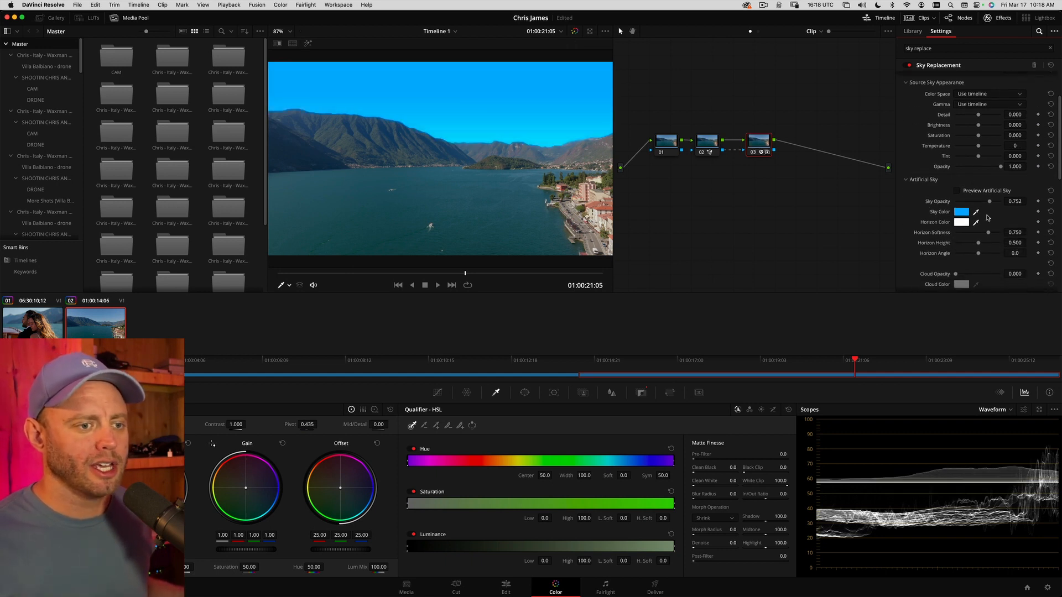
pyautogui.scroll(-2, 988, 220)
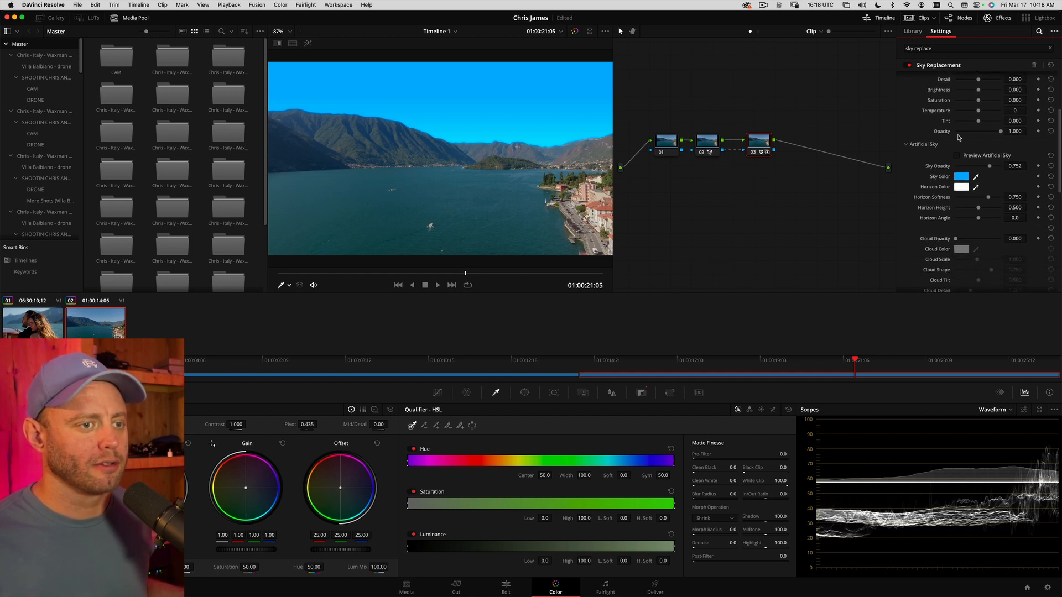
pyautogui.moveTo(990, 166); pyautogui.dragTo(990, 167)
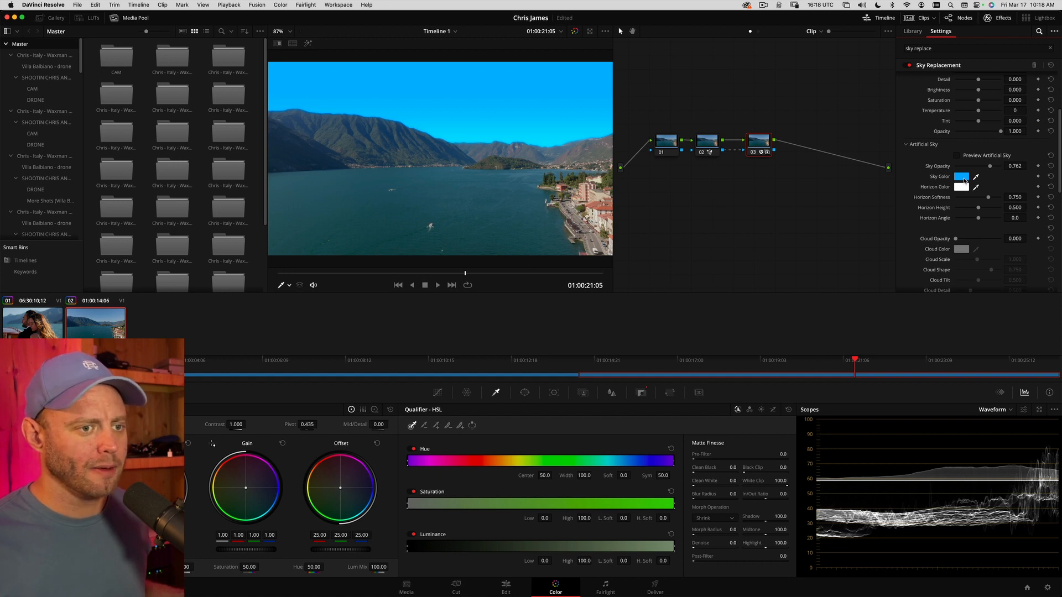
# Set the artificial sky's Sky Color to the light blue "Sky" pencil color
pyautogui.click(963, 178)
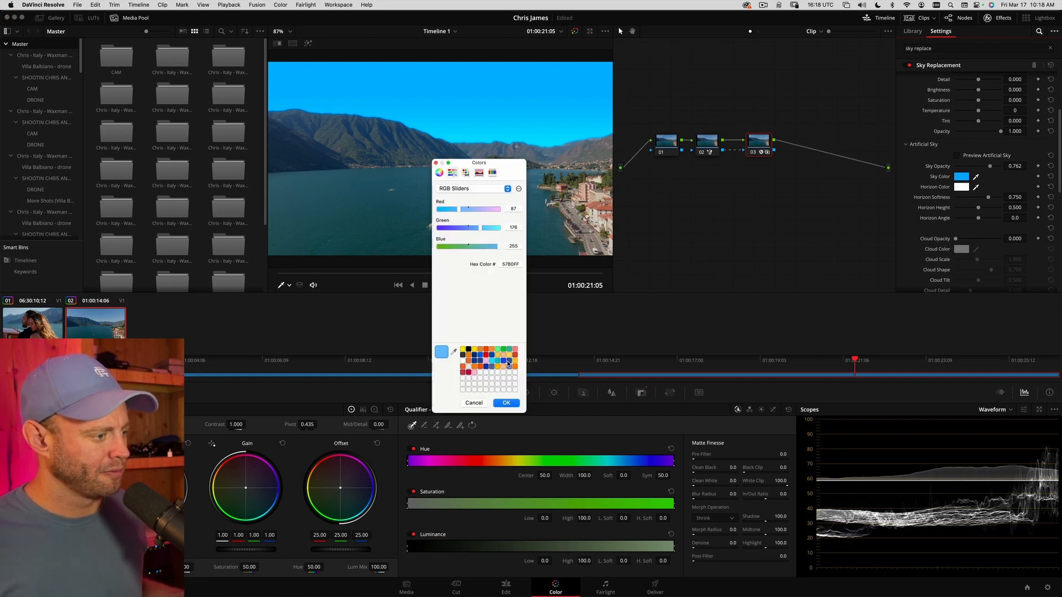
pyautogui.click(465, 172)
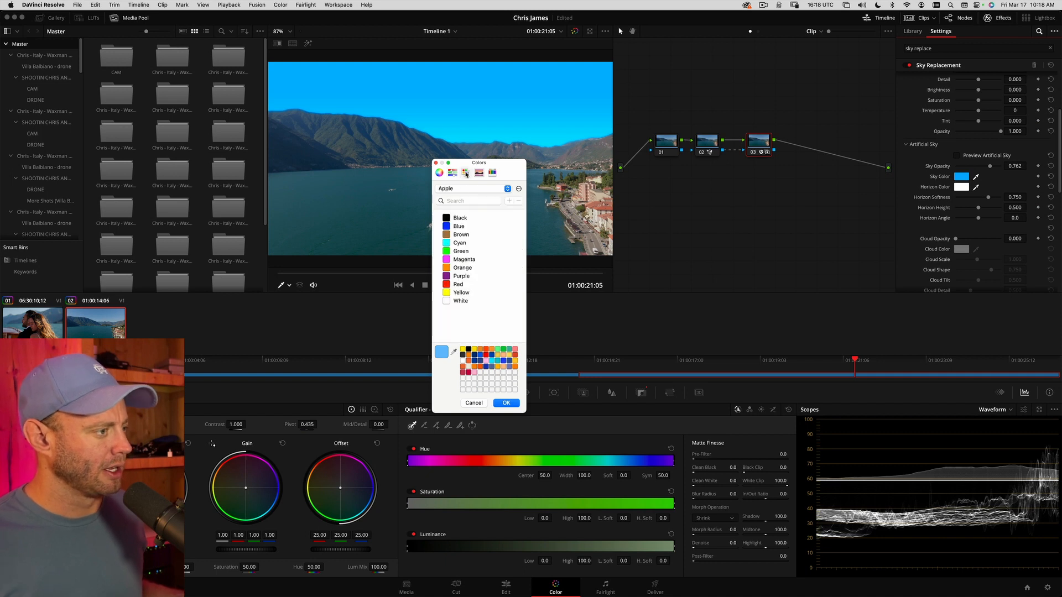
pyautogui.click(493, 174)
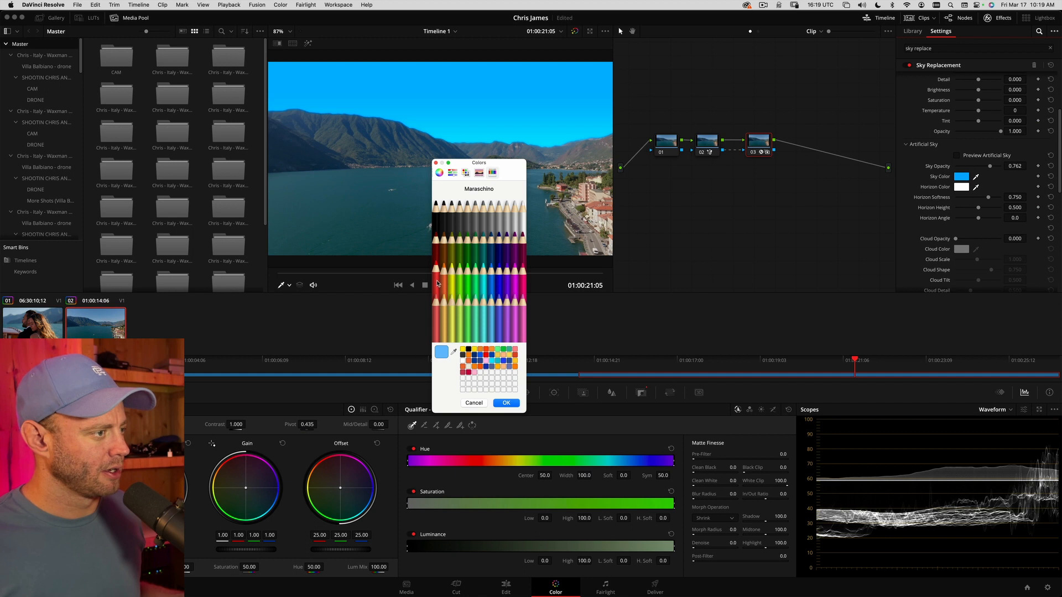
pyautogui.click(488, 313)
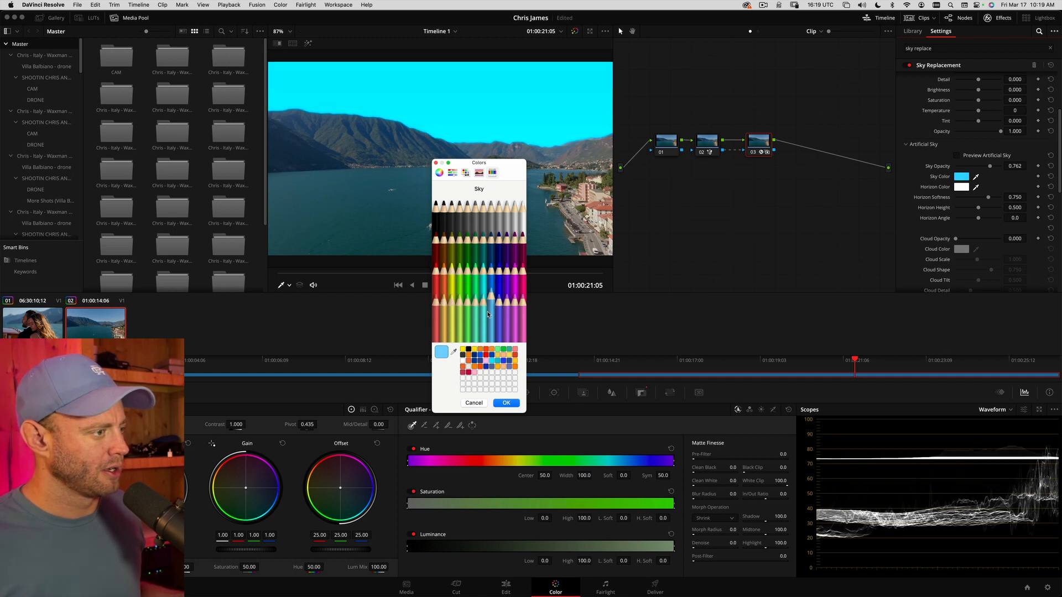
pyautogui.click(513, 403)
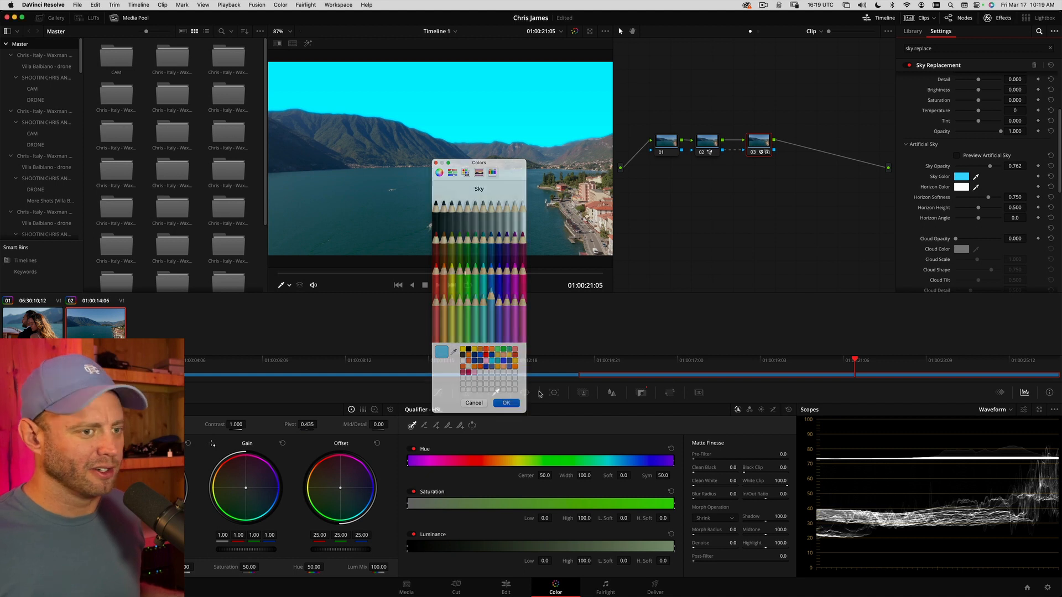
# Set the artificial sky's Horizon Color to the salmon red pencil color
pyautogui.click(964, 188)
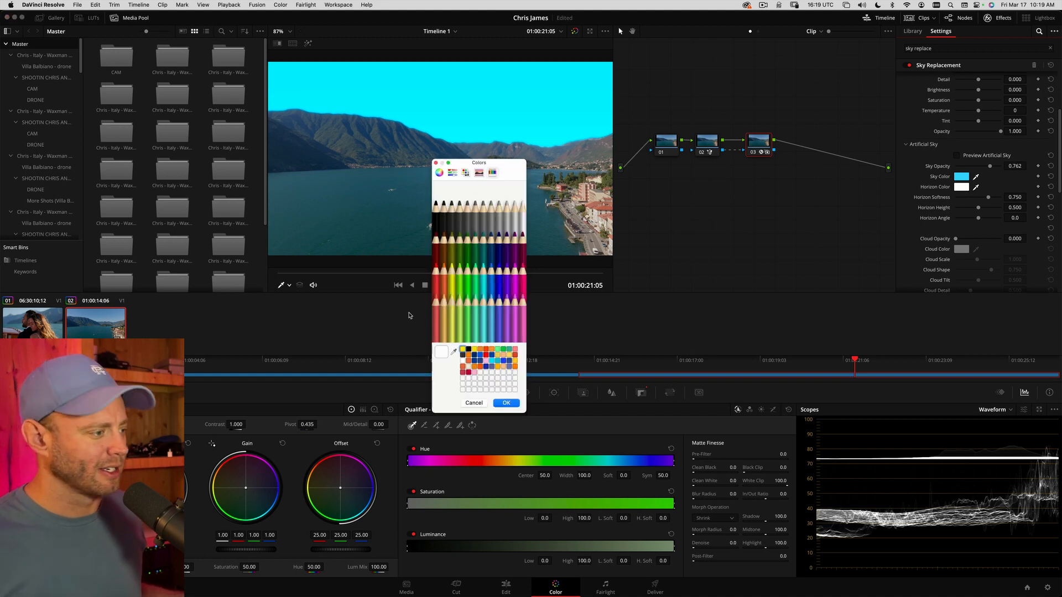
pyautogui.click(436, 310)
pyautogui.click(507, 403)
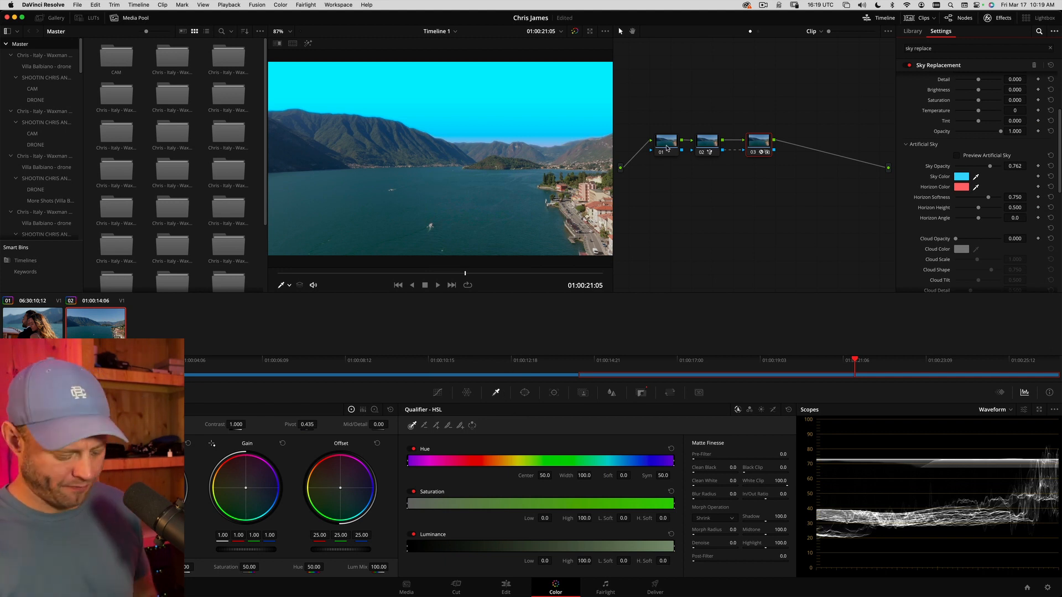
# Set Horizon Softness to 1.000 and Horizon Height to 0.642, then test a tilted Horizon Angle of 23.9 and reset it
pyautogui.moveTo(760, 147); pyautogui.dragTo(766, 150)
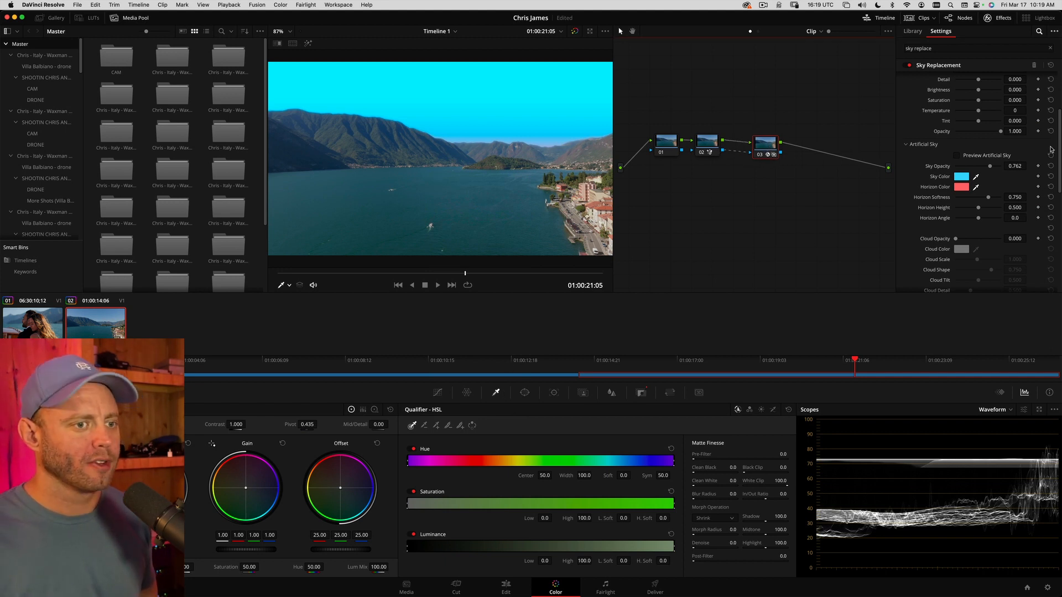
pyautogui.moveTo(989, 197)
pyautogui.mouseDown()
pyautogui.moveTo(1001, 200)
pyautogui.moveTo(972, 208)
pyautogui.moveTo(985, 211)
pyautogui.mouseUp()
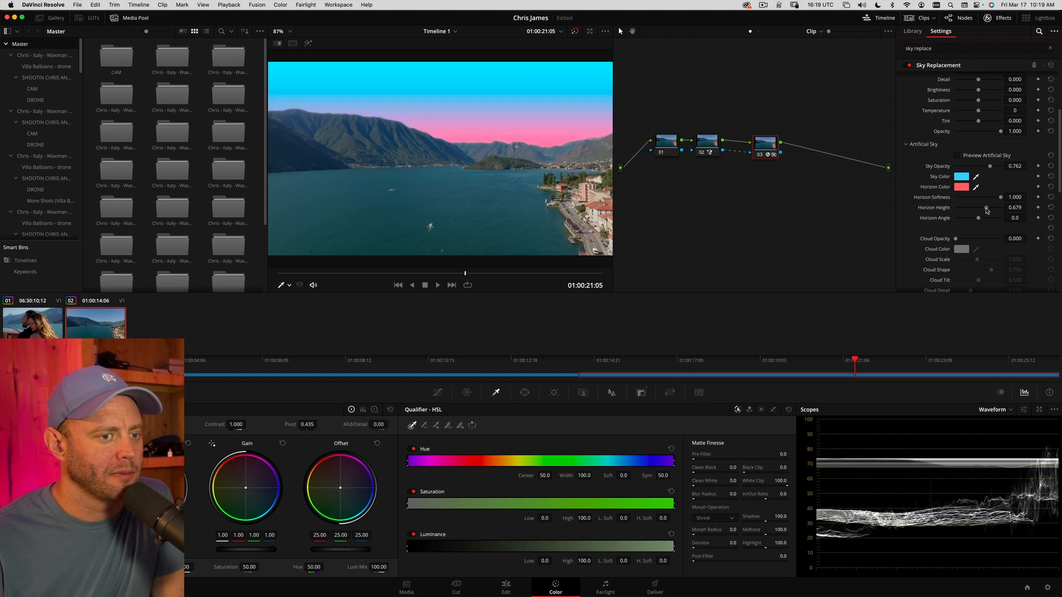
pyautogui.moveTo(978, 218); pyautogui.dragTo(984, 220)
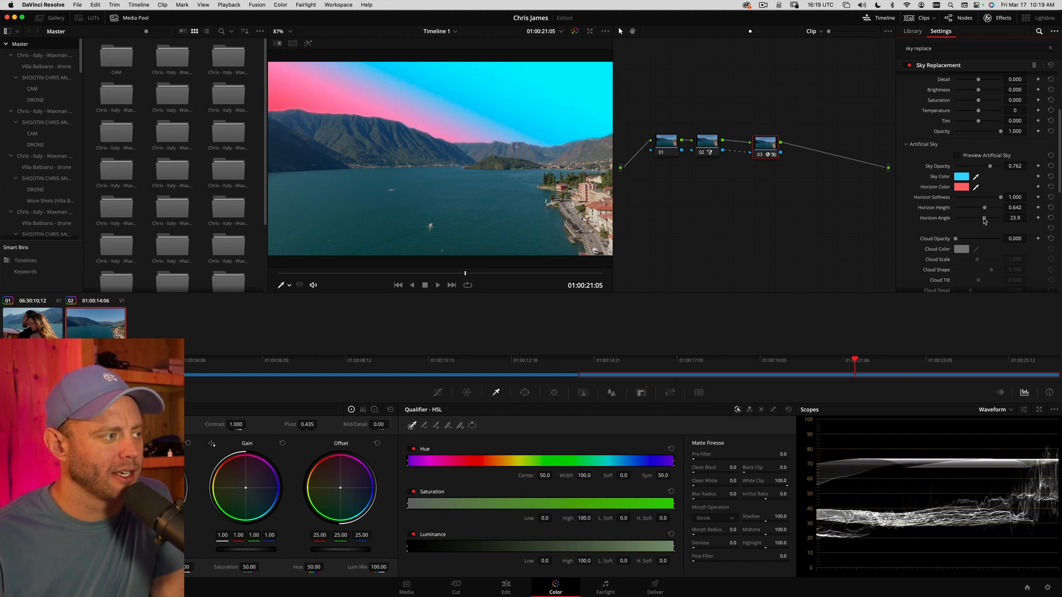
pyautogui.click(1050, 218)
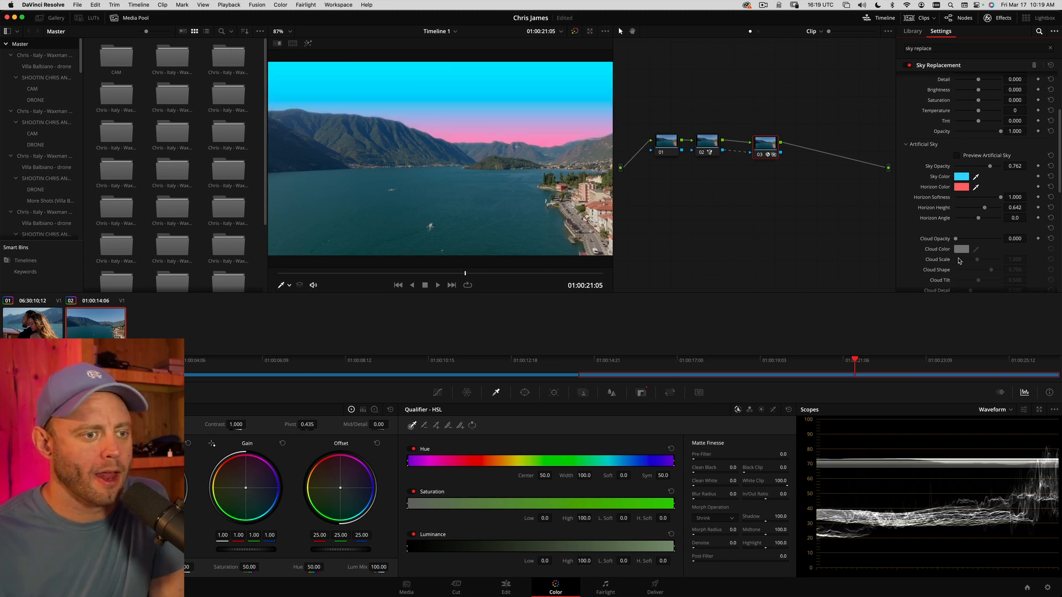
# Add clouds to the artificial sky with Cloud Opacity 0.257 and Cloud Scale 1.739
pyautogui.moveTo(957, 242); pyautogui.dragTo(961, 241)
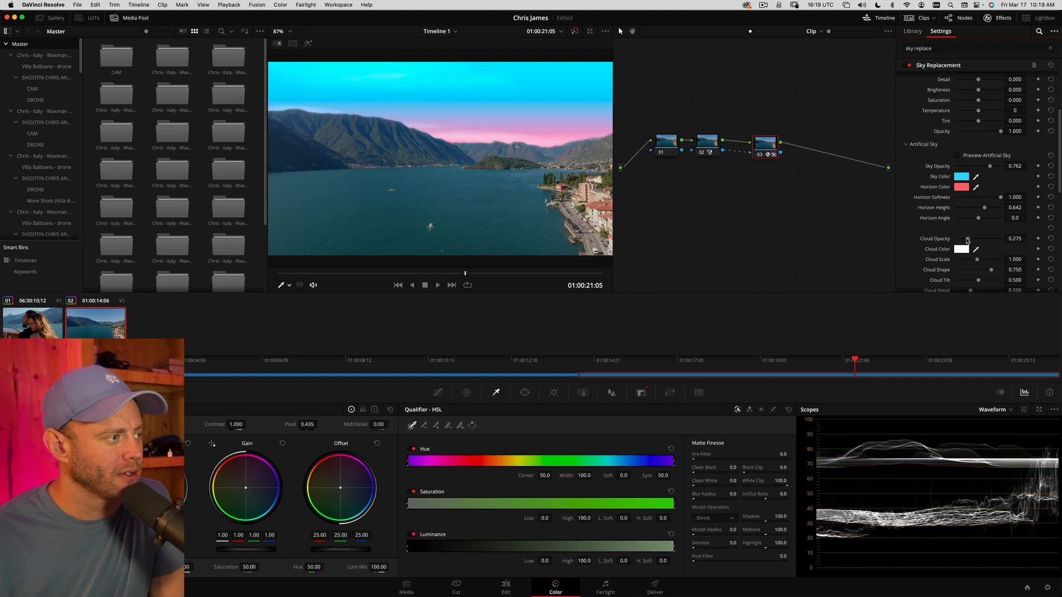
pyautogui.moveTo(963, 241); pyautogui.dragTo(966, 254)
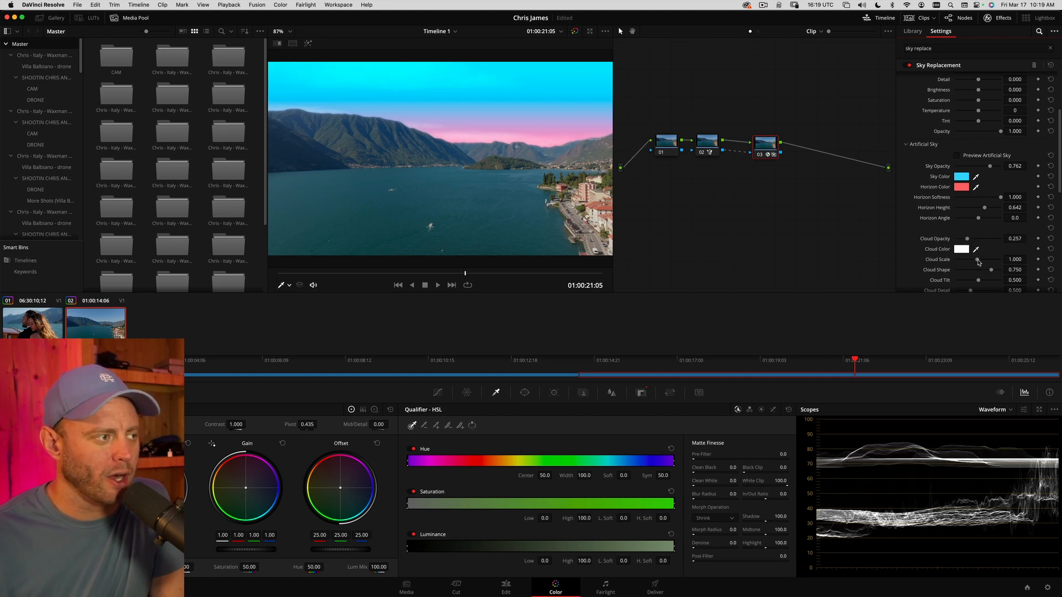
pyautogui.moveTo(979, 262)
pyautogui.mouseDown()
pyautogui.moveTo(1001, 261)
pyautogui.moveTo(993, 266)
pyautogui.mouseUp()
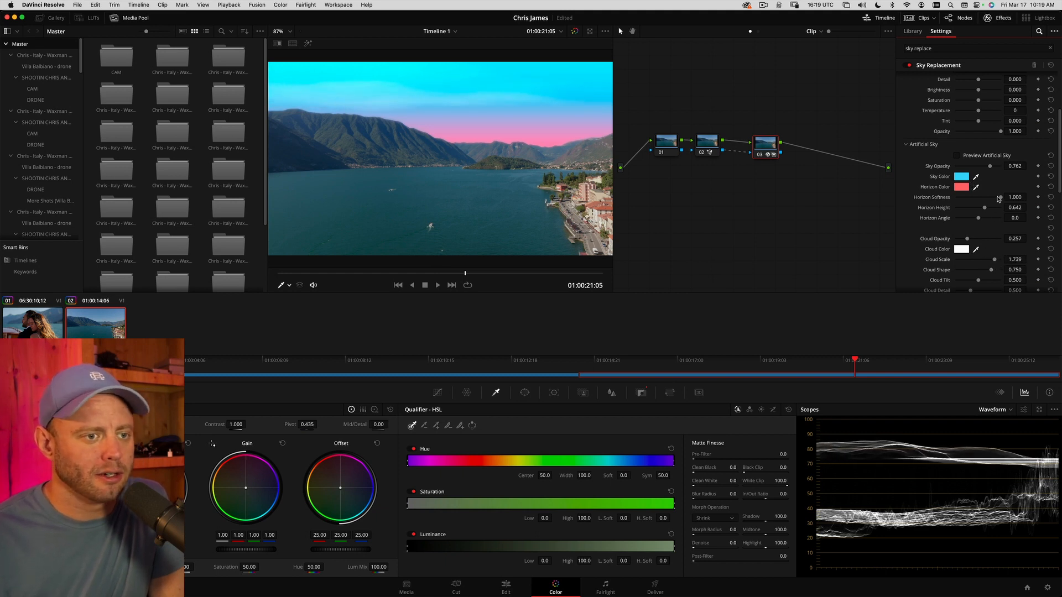
# Set Horizon Softness to 0.843 and change the Horizon Color to a slightly darker, desaturated pink using the color wheel
pyautogui.moveTo(999, 199); pyautogui.dragTo(962, 197)
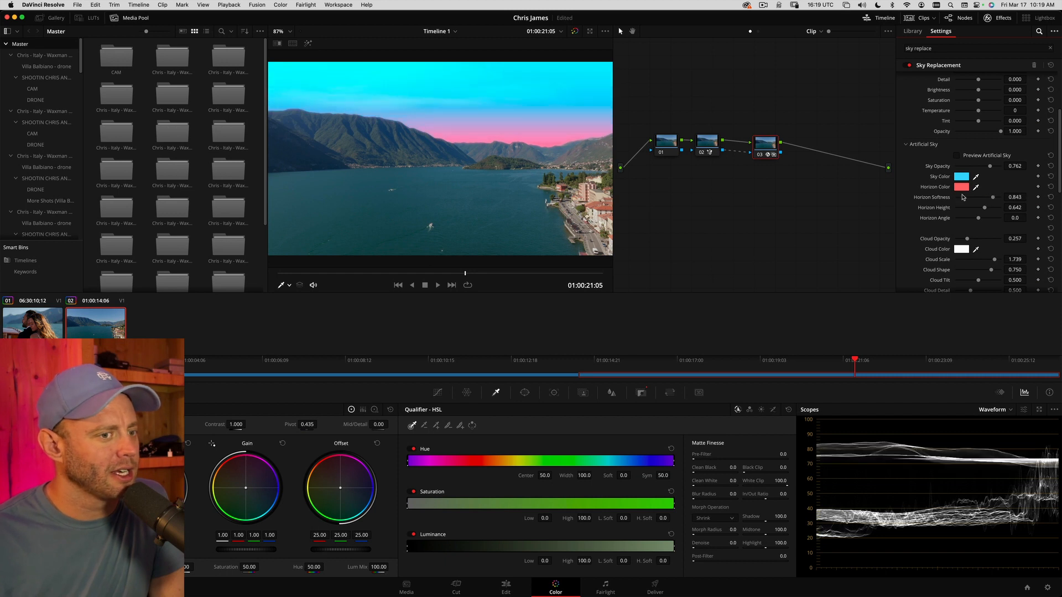
pyautogui.click(961, 187)
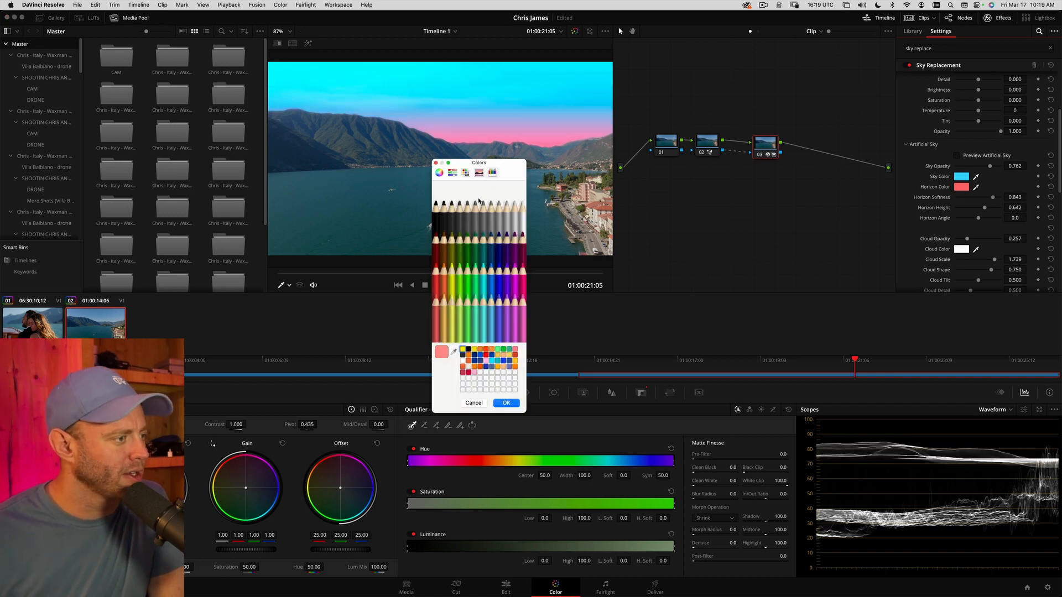
pyautogui.click(452, 172)
pyautogui.click(439, 172)
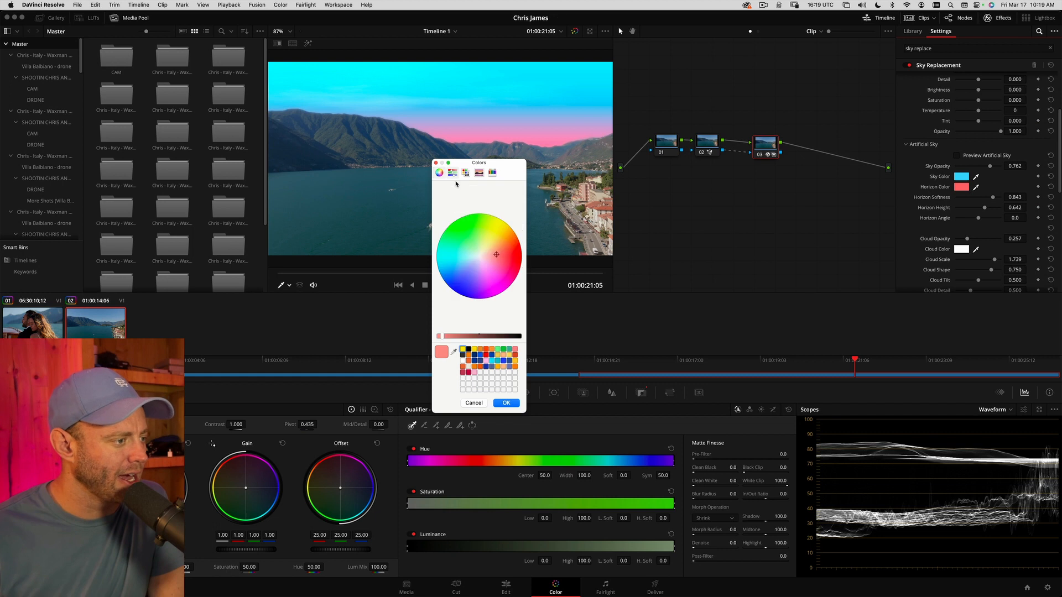
pyautogui.moveTo(444, 338)
pyautogui.mouseDown()
pyautogui.moveTo(481, 336)
pyautogui.moveTo(451, 338)
pyautogui.mouseUp()
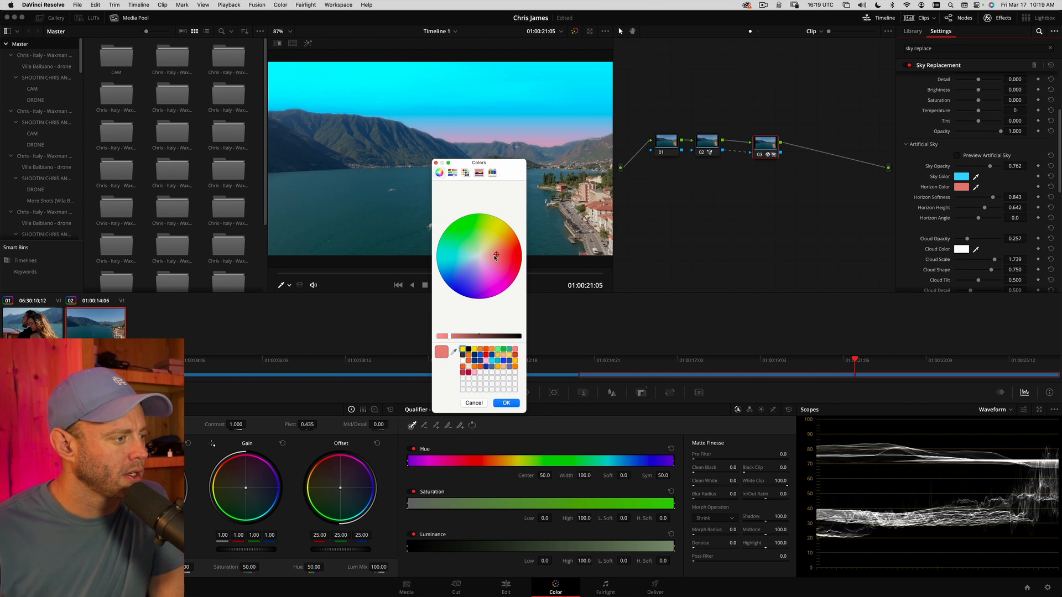
pyautogui.moveTo(495, 258); pyautogui.dragTo(487, 260)
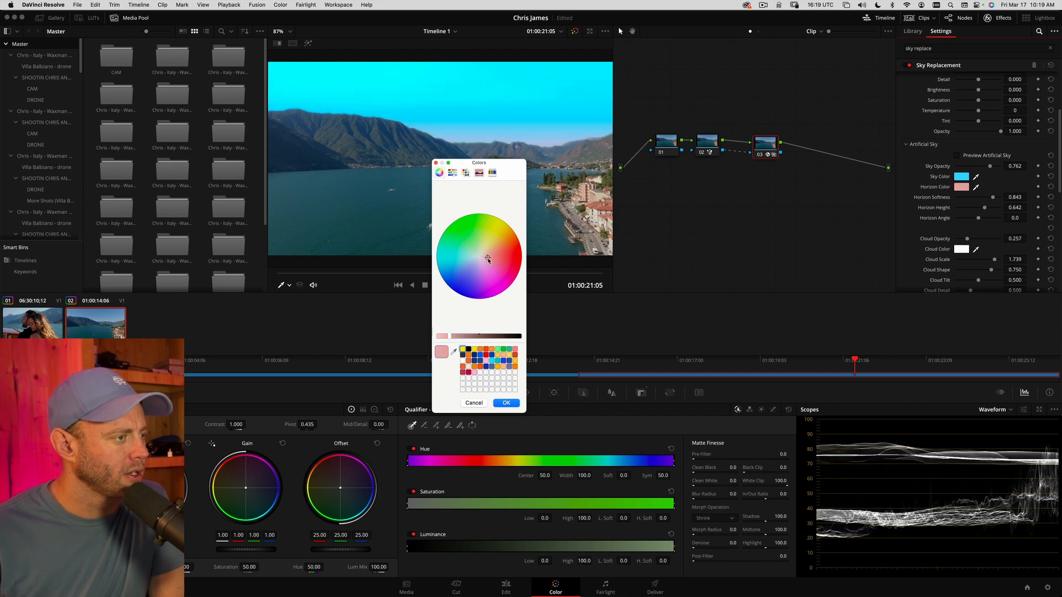
pyautogui.press('Return')
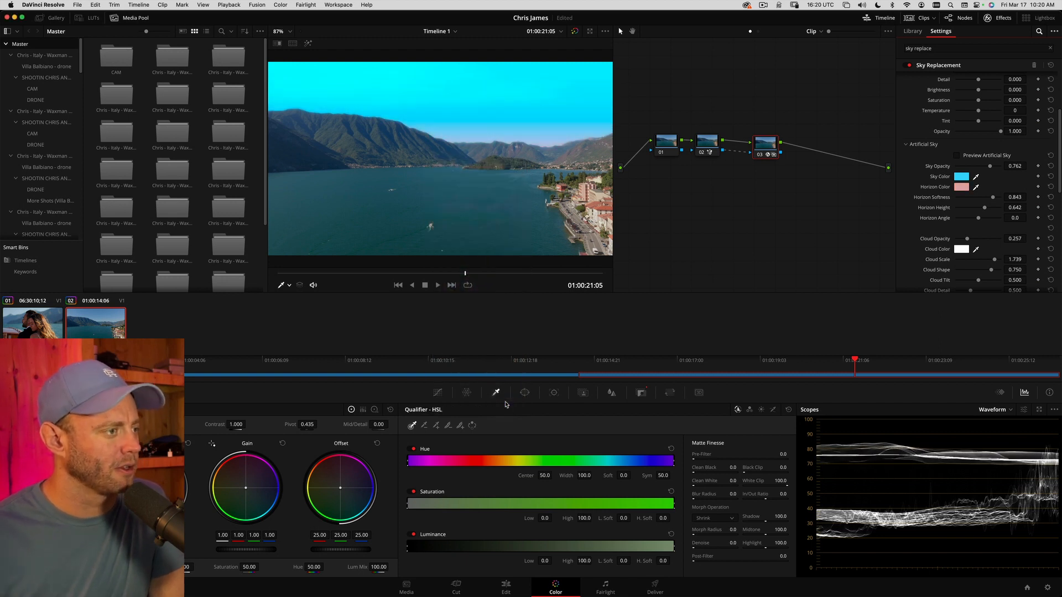
# View the clip at 01:00:19:03 and change the Sky Color to a soft light blue on the color wheel
pyautogui.moveTo(474, 272); pyautogui.dragTo(409, 273)
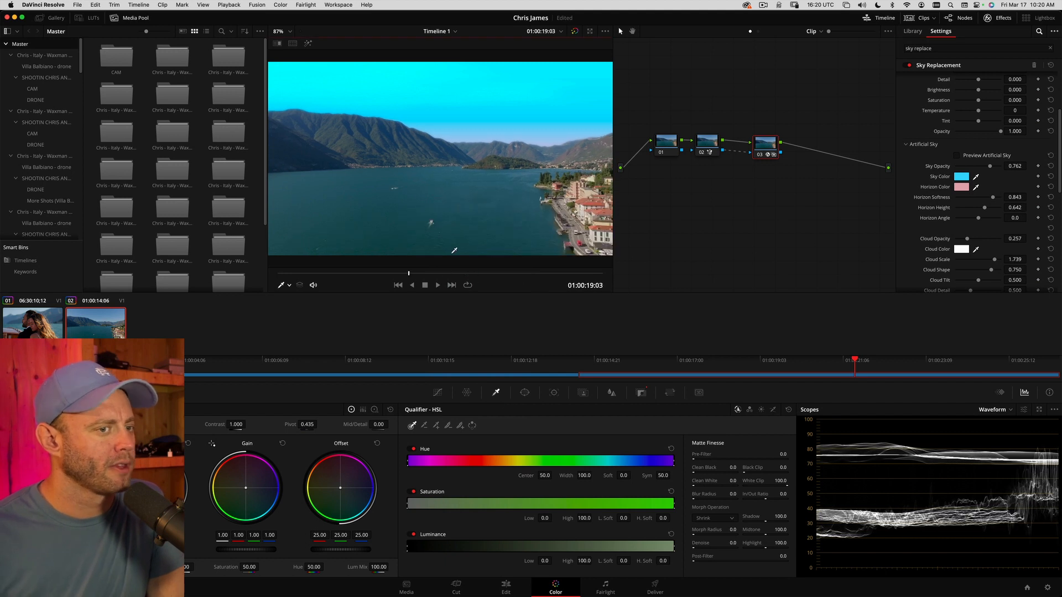
pyautogui.click(962, 176)
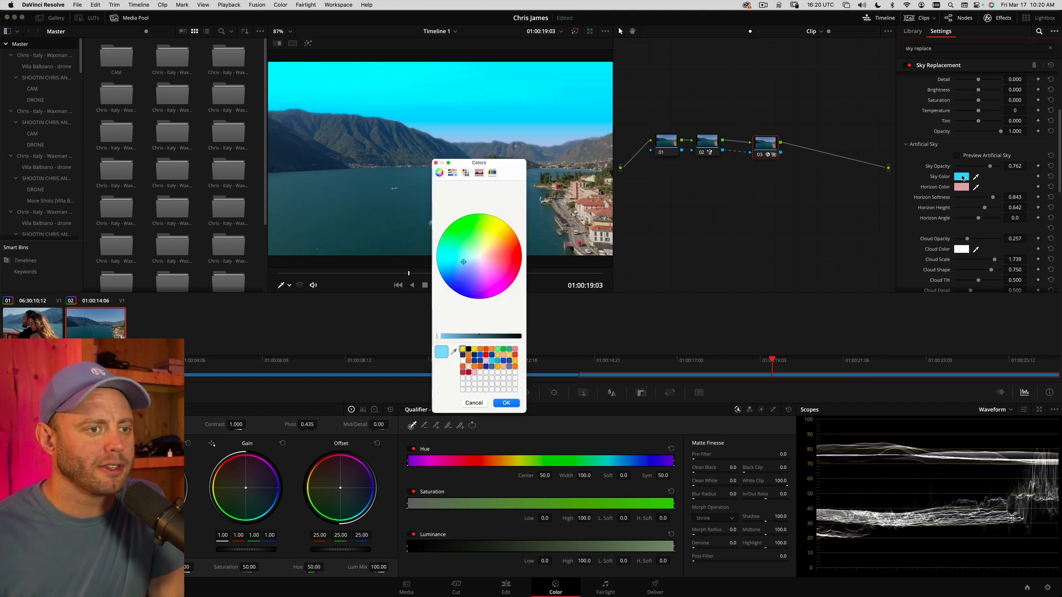
pyautogui.click(467, 261)
pyautogui.click(468, 260)
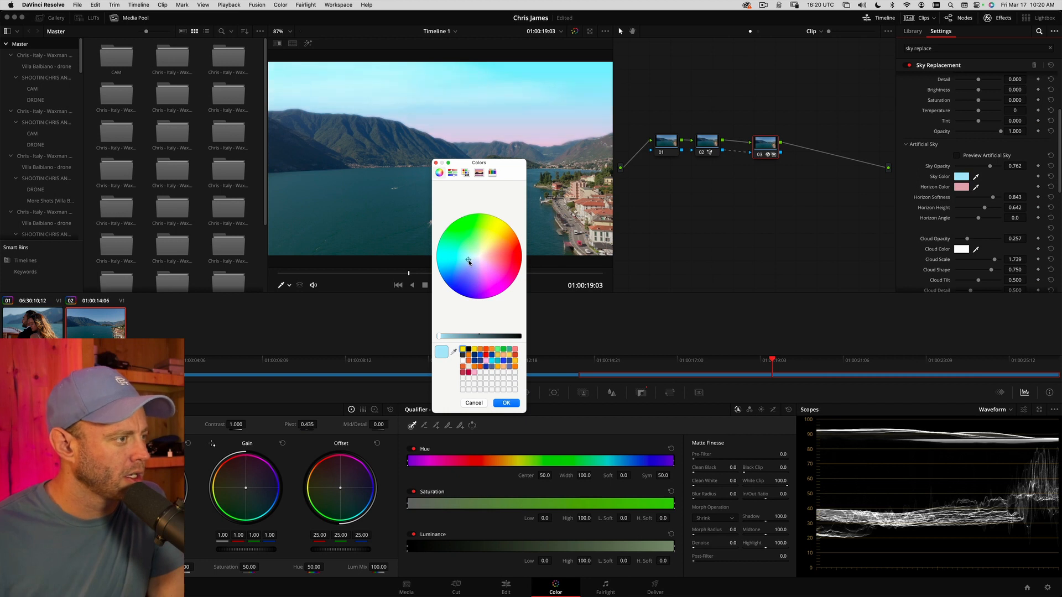
pyautogui.click(474, 261)
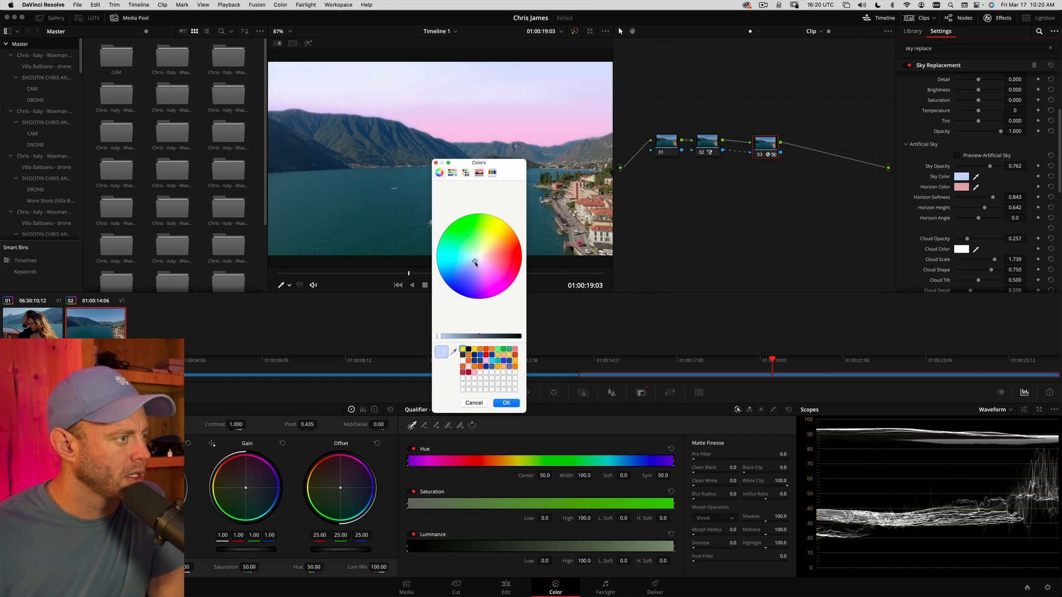
pyautogui.click(468, 262)
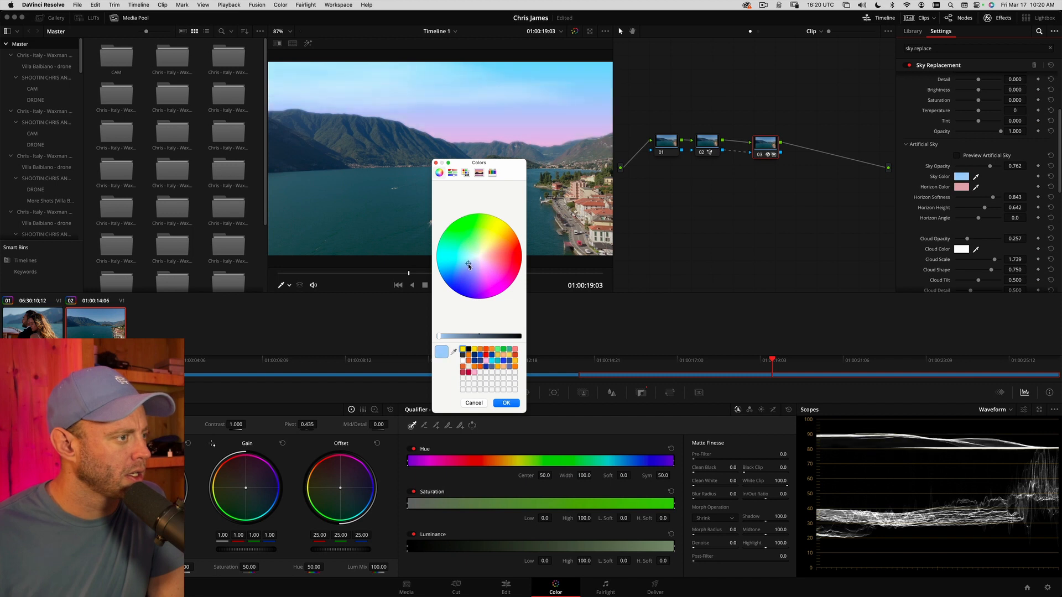
pyautogui.click(504, 402)
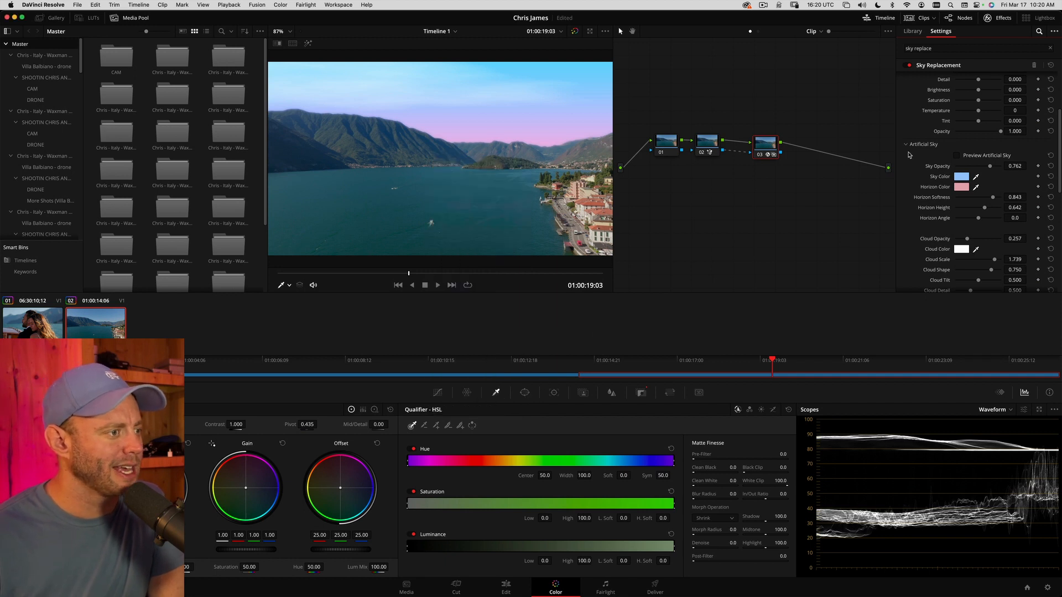
# Try crimson, pink and orange swatches for the Horizon Color, and settle on a soft peach orange on the color wheel
pyautogui.click(961, 186)
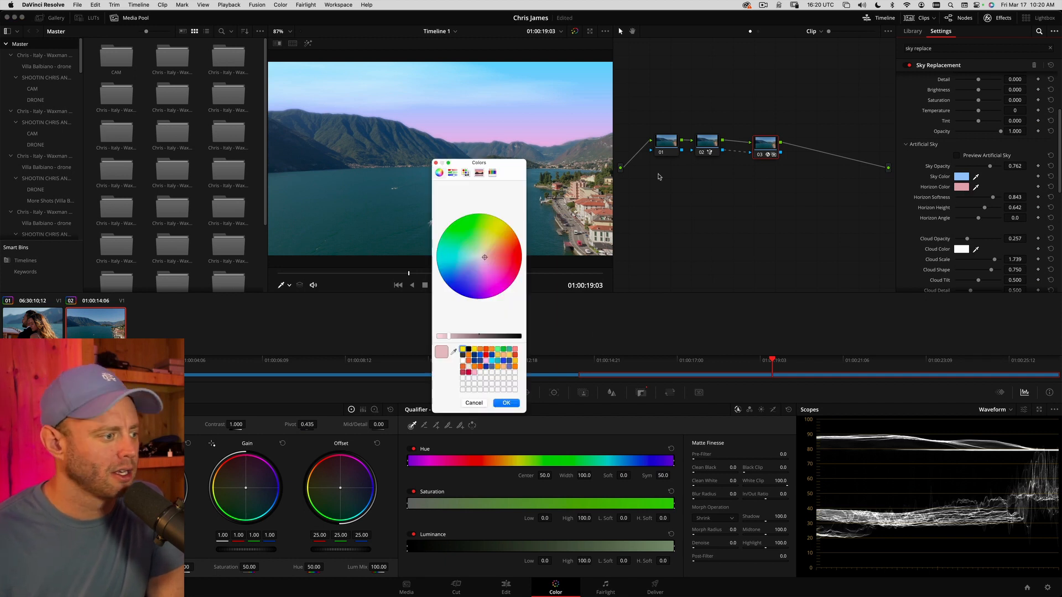
pyautogui.click(469, 372)
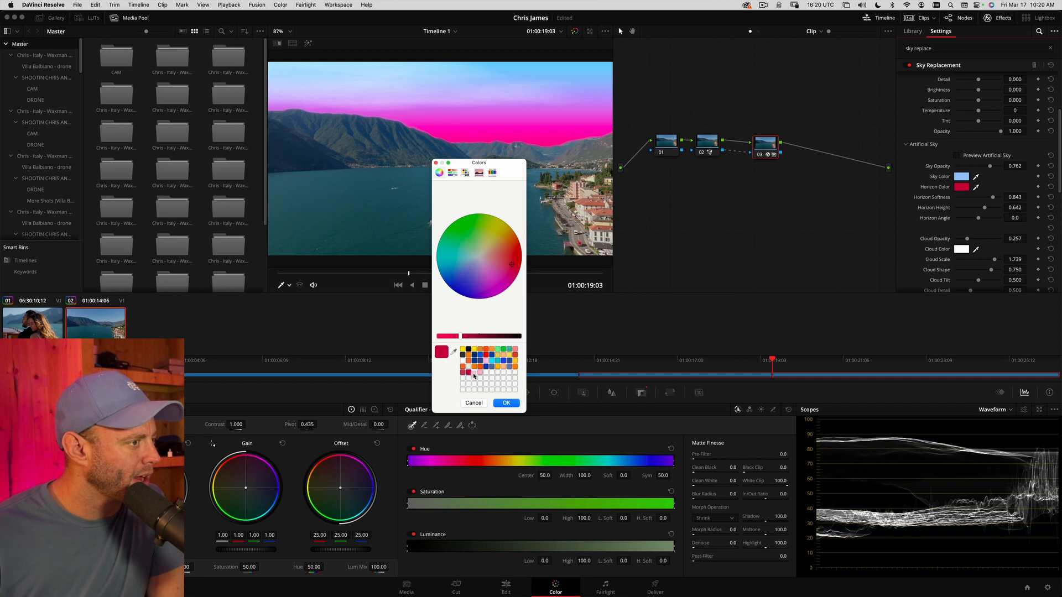
pyautogui.click(473, 373)
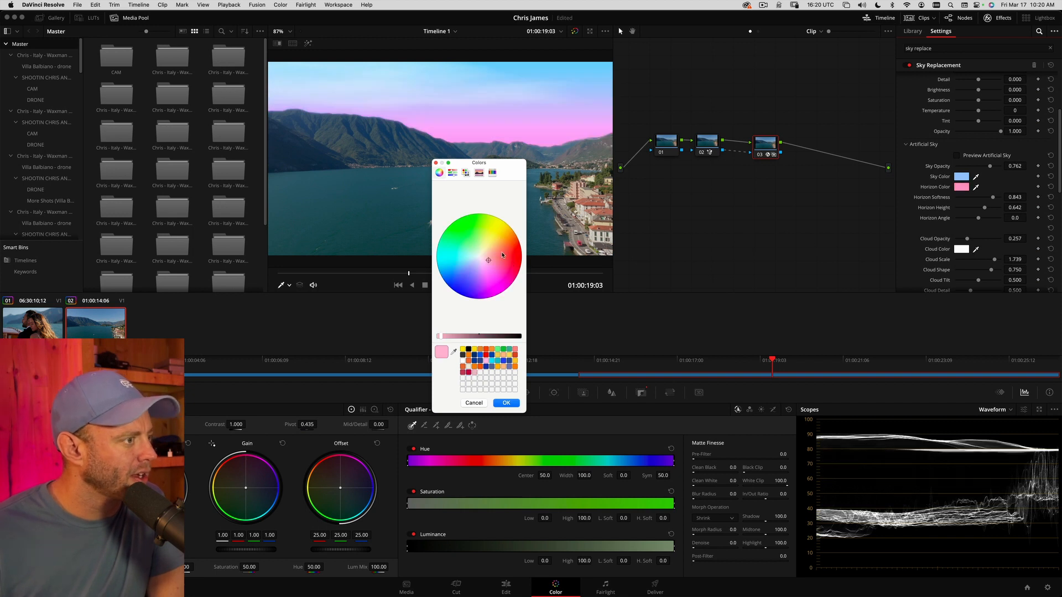
pyautogui.click(480, 367)
pyautogui.click(473, 374)
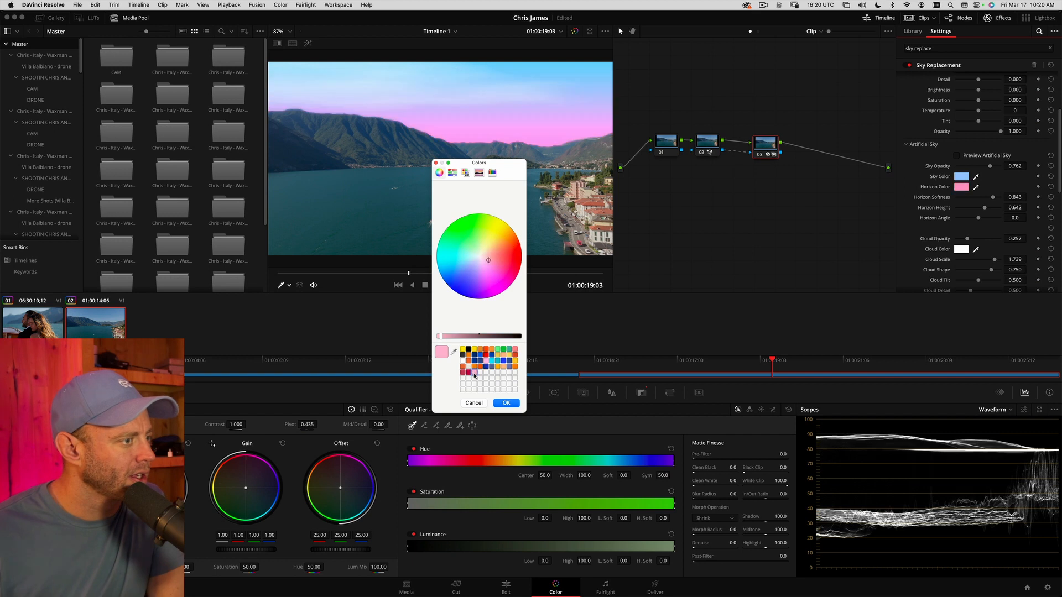
pyautogui.click(480, 368)
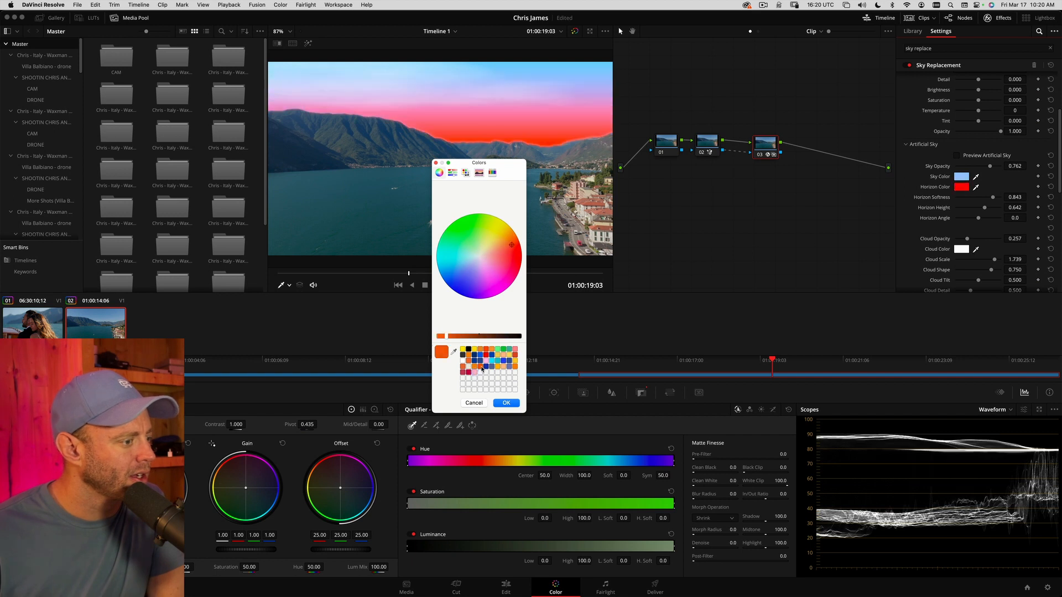
pyautogui.click(494, 351)
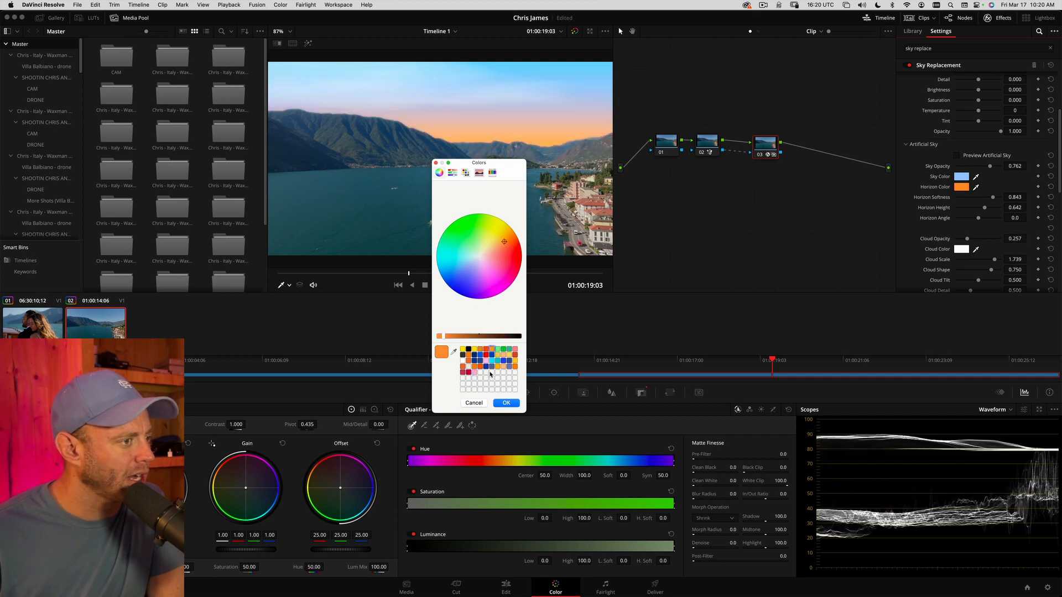
pyautogui.click(502, 241)
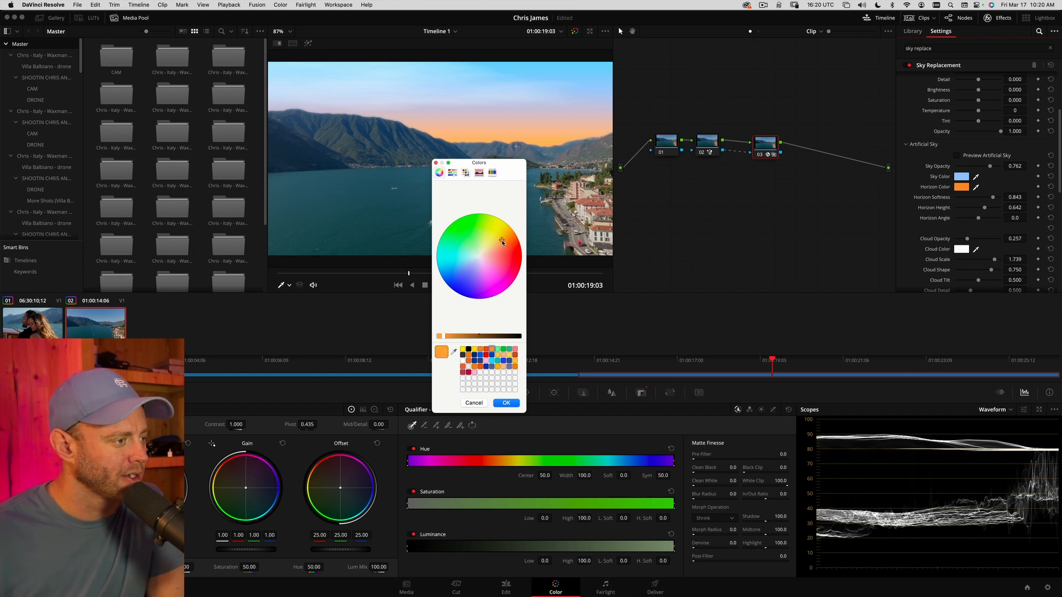
pyautogui.moveTo(503, 242); pyautogui.dragTo(498, 252)
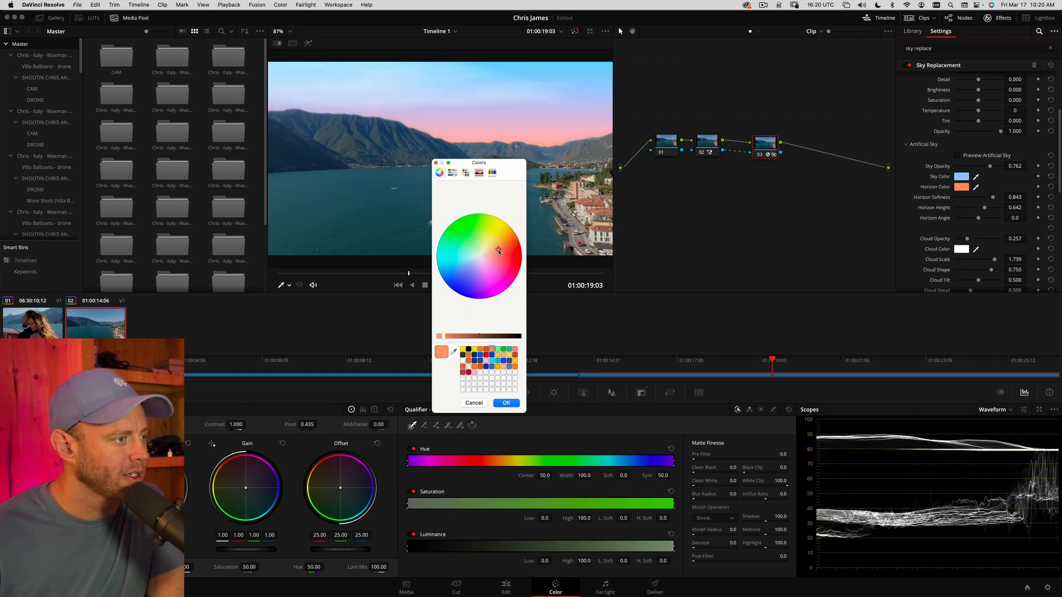
pyautogui.click(506, 402)
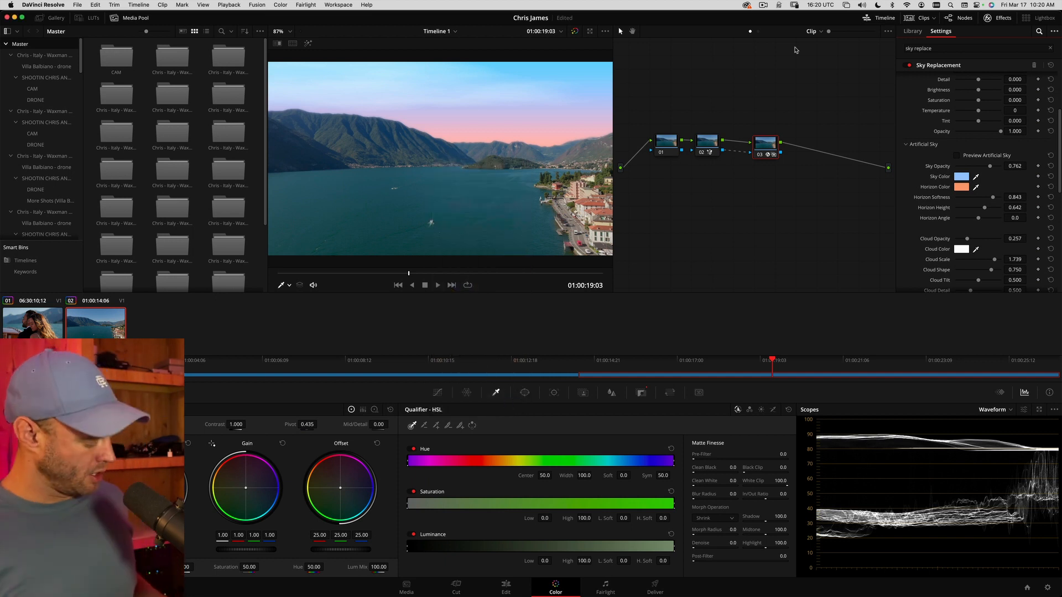
# Compare the clip with its grade bypassed and enabled, play it through, and return to 01:00:17:05
pyautogui.hotkey('ctrl', 'd')
pyautogui.hotkey('ctrl', 'd')
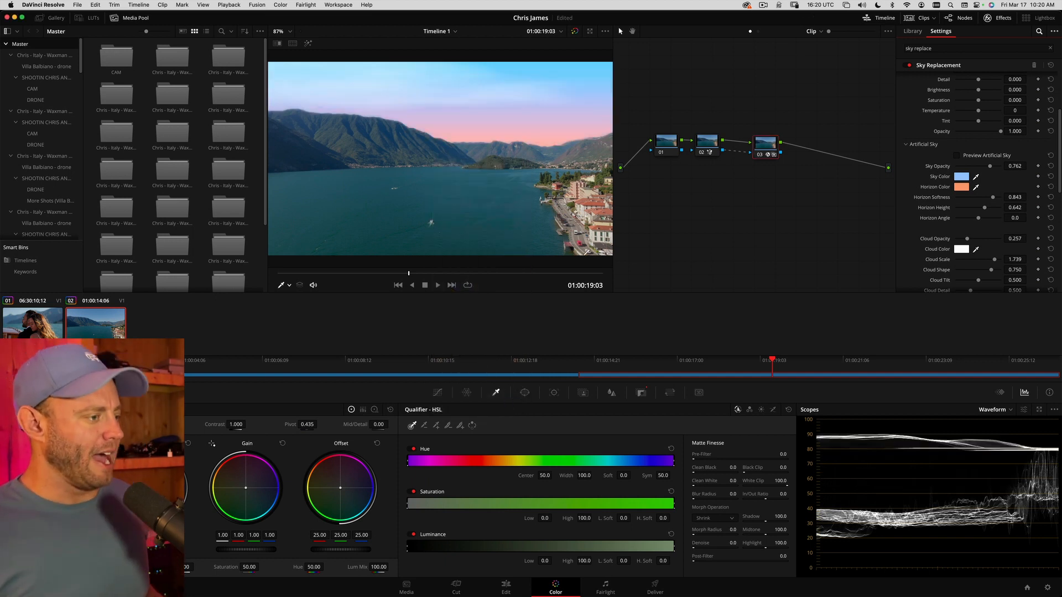
pyautogui.press('space')
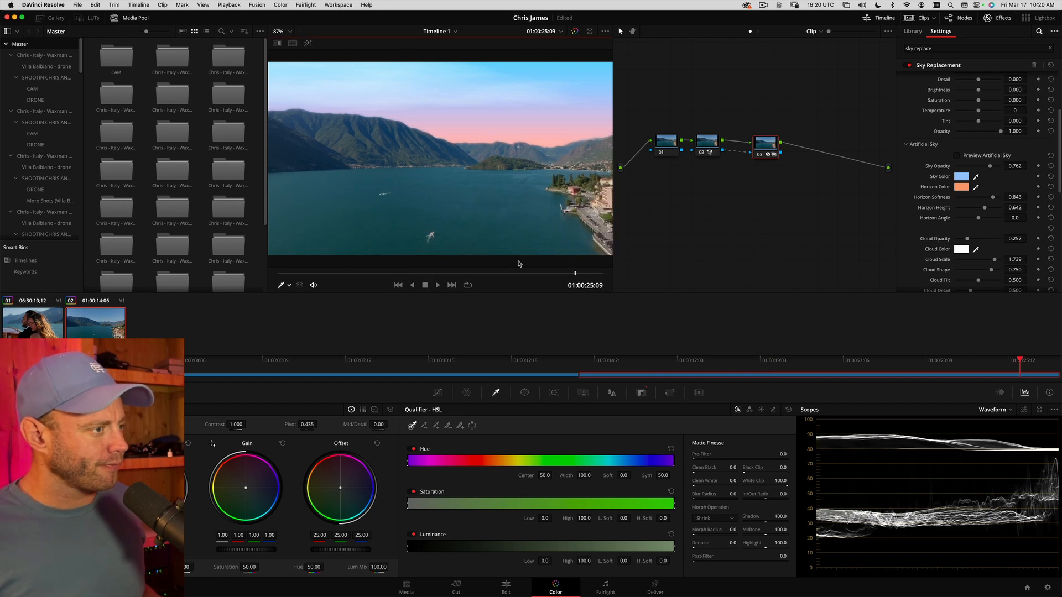
pyautogui.click(357, 274)
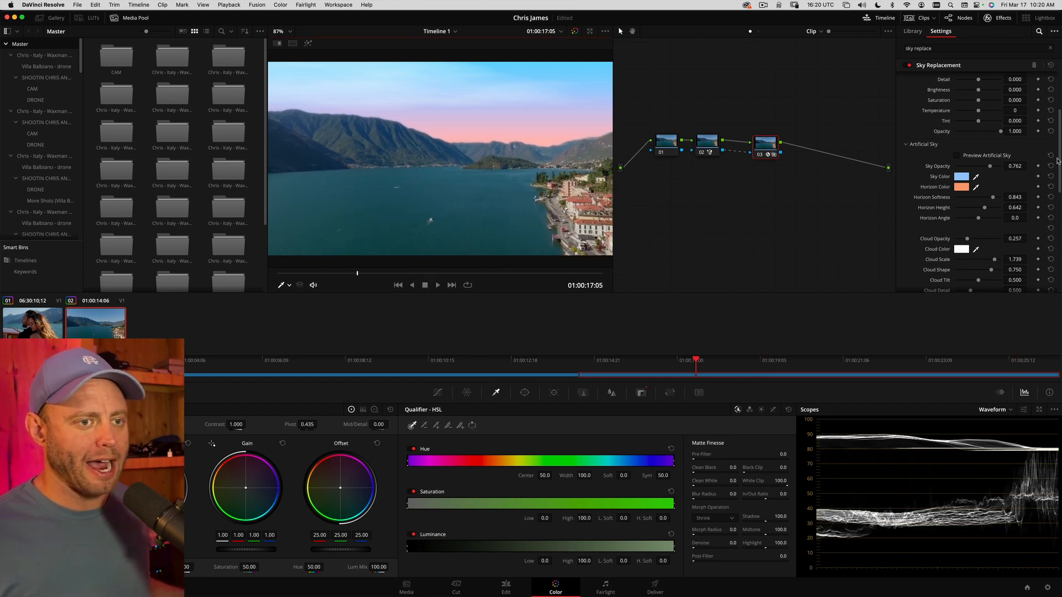
# Try matching the sky's motion with Track Foreground, and undo the resulting track
pyautogui.moveTo(1059, 145); pyautogui.dragTo(1059, 84)
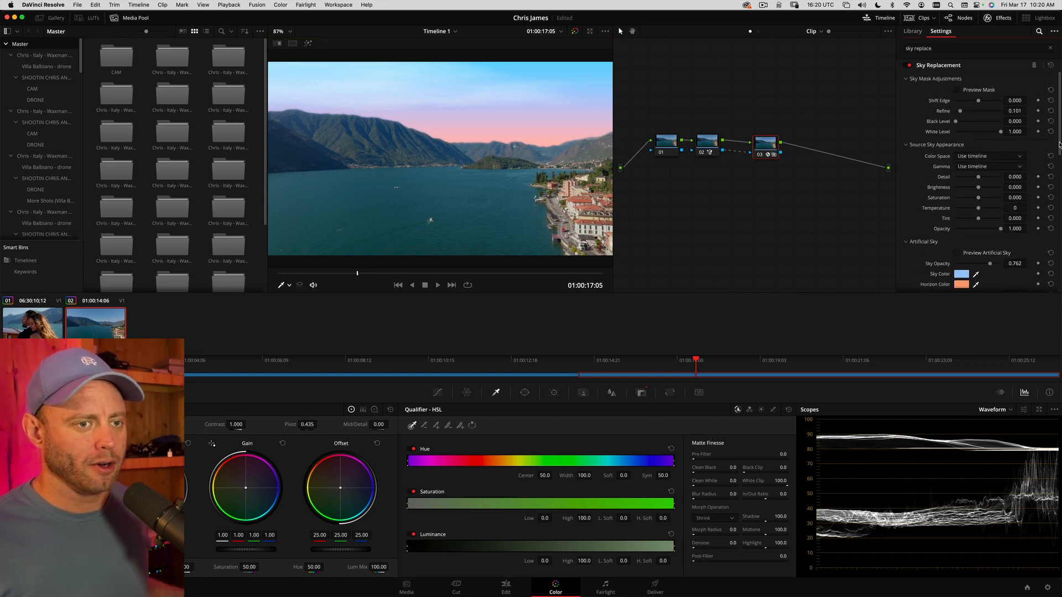
pyautogui.scroll(-10, 975, 177)
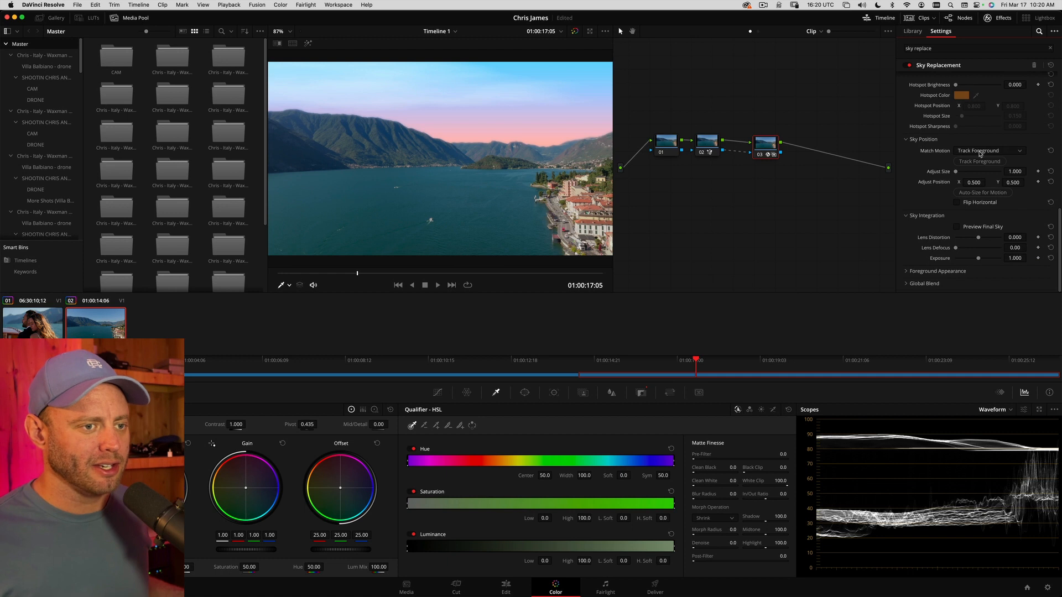
pyautogui.click(980, 152)
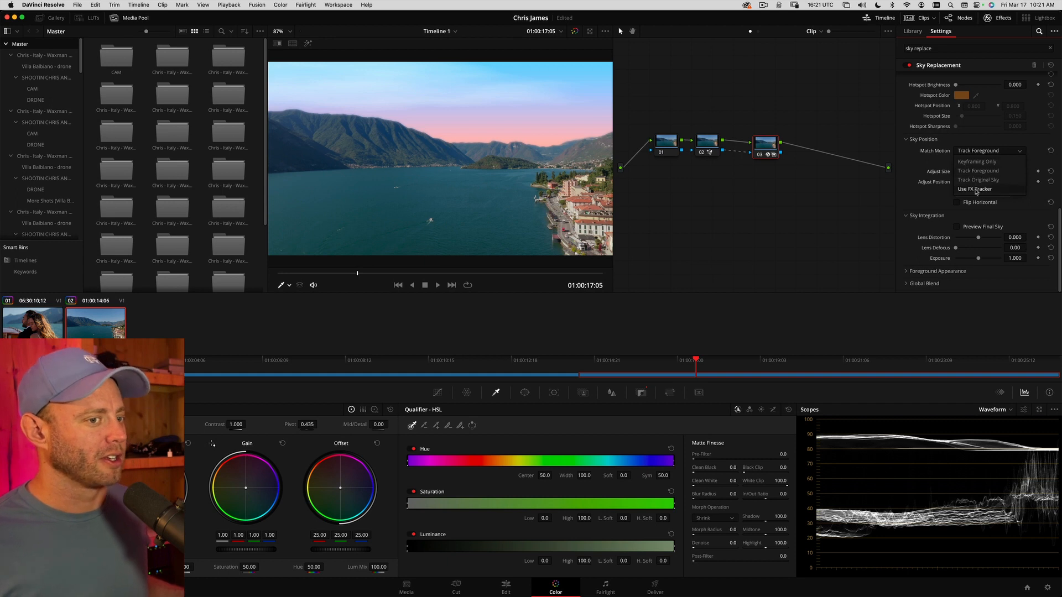
pyautogui.click(973, 170)
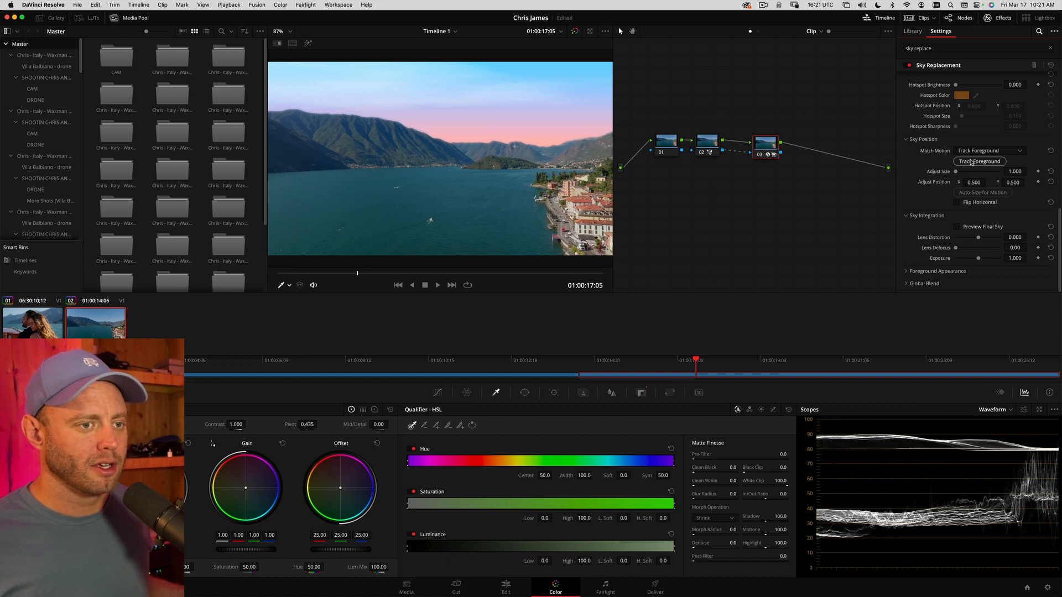
pyautogui.click(971, 161)
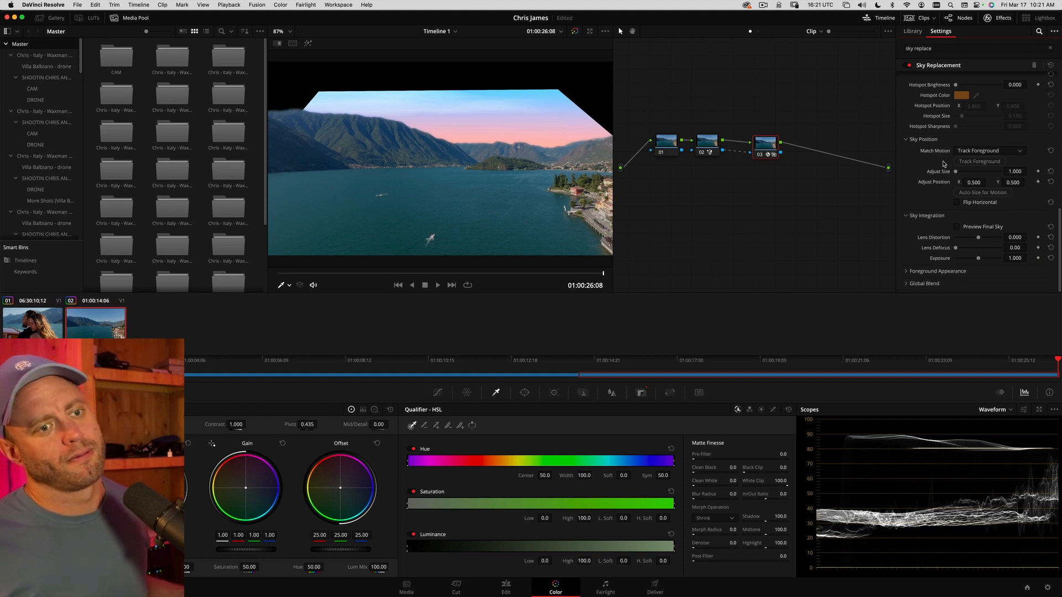
pyautogui.scroll(5, 946, 171)
pyautogui.scroll(-5, 946, 161)
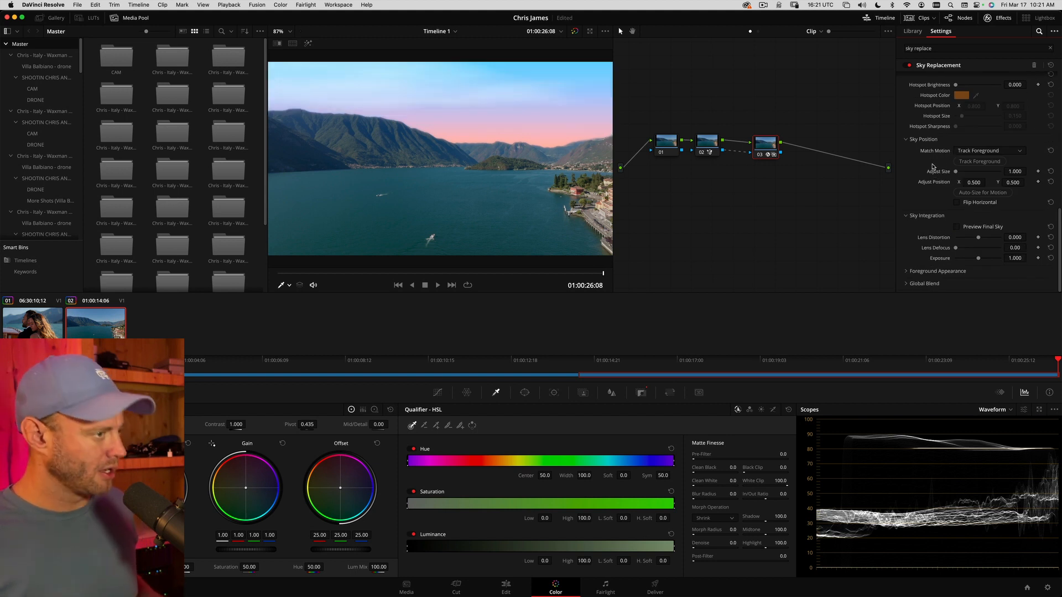
# Set the sky's Match Motion to Use FX Tracker and switch the tracker to FX mode
pyautogui.moveTo(314, 272); pyautogui.dragTo(531, 221)
pyautogui.click(1020, 151)
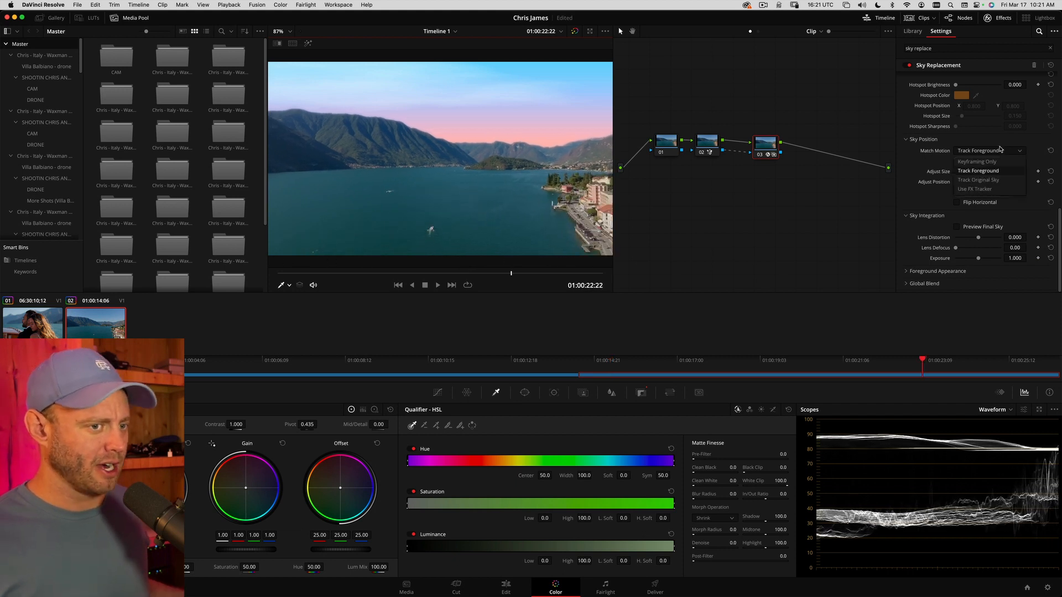
pyautogui.click(971, 192)
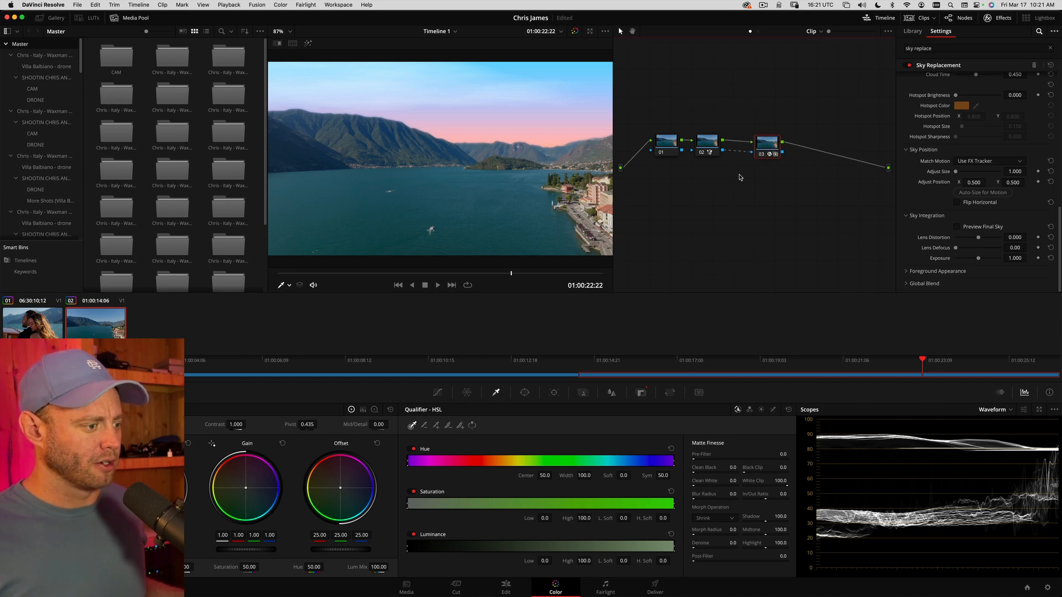
pyautogui.click(554, 393)
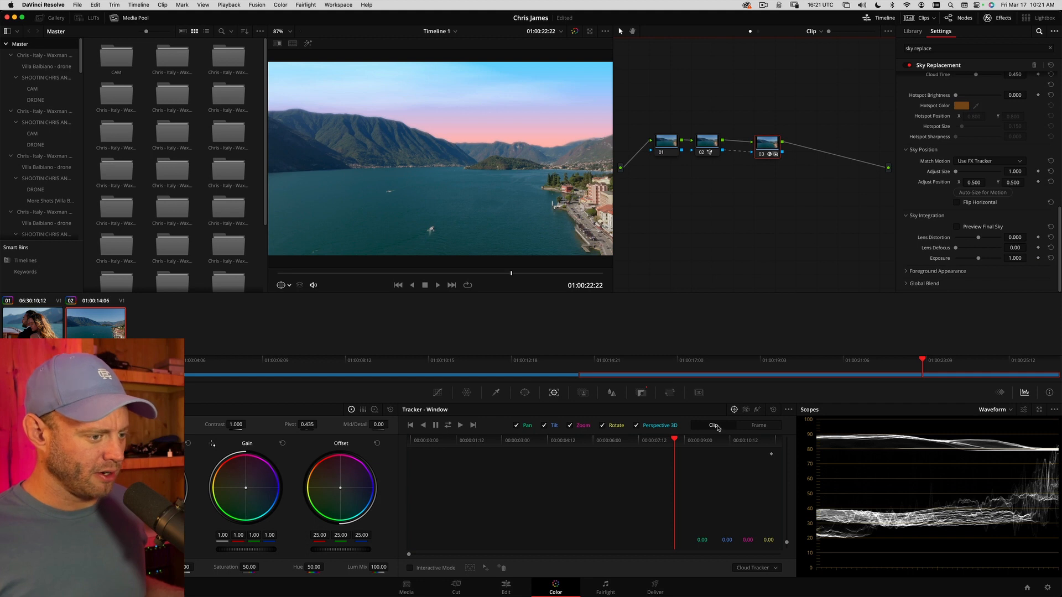
pyautogui.click(758, 410)
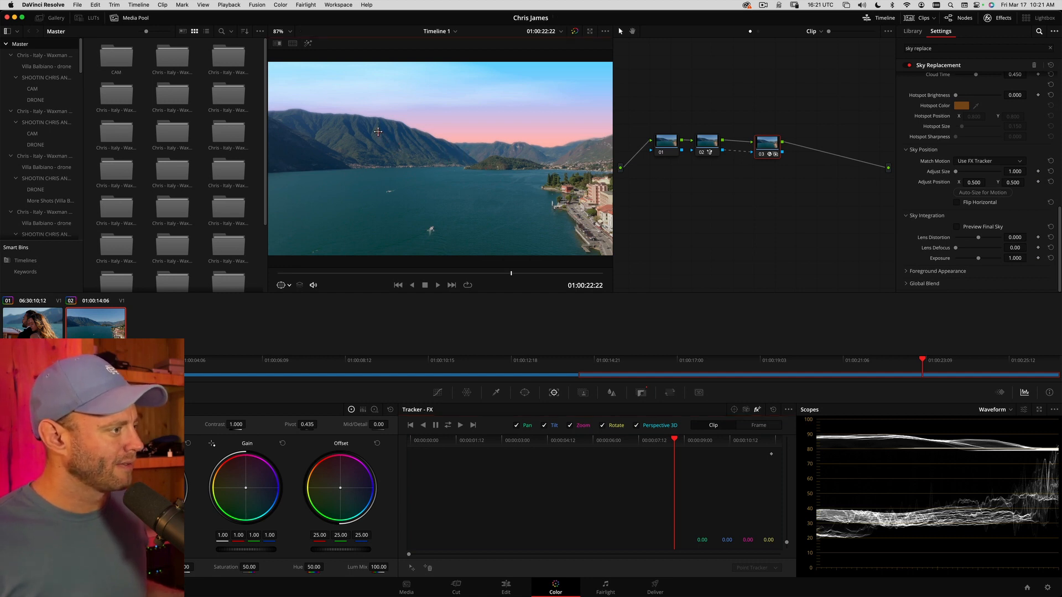
# Place two FX track points, one on the large mountain and one on its lower ridge, and track the clip in both directions
pyautogui.click(348, 124)
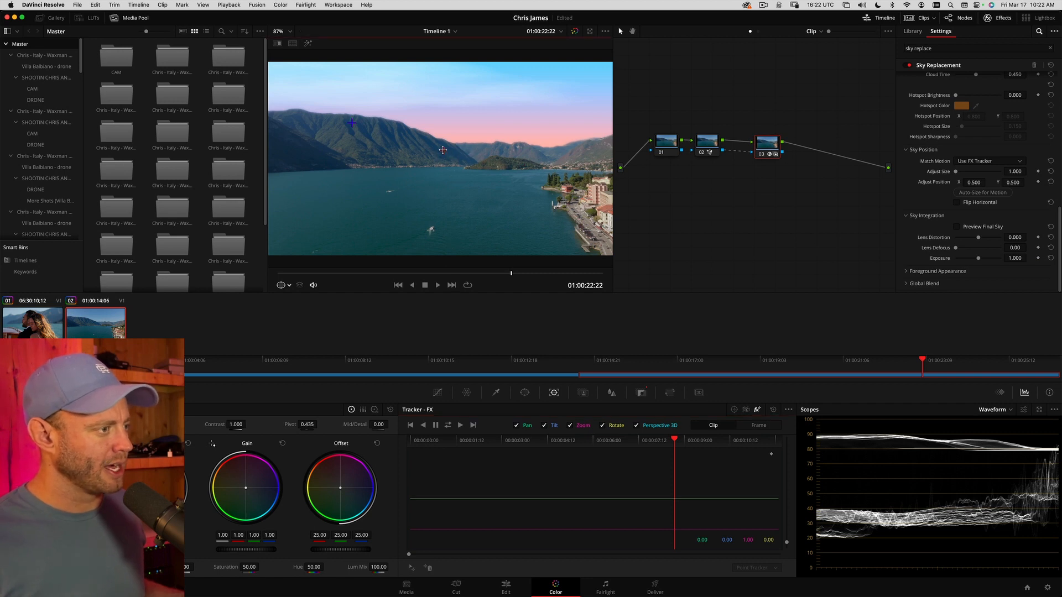
pyautogui.click(443, 147)
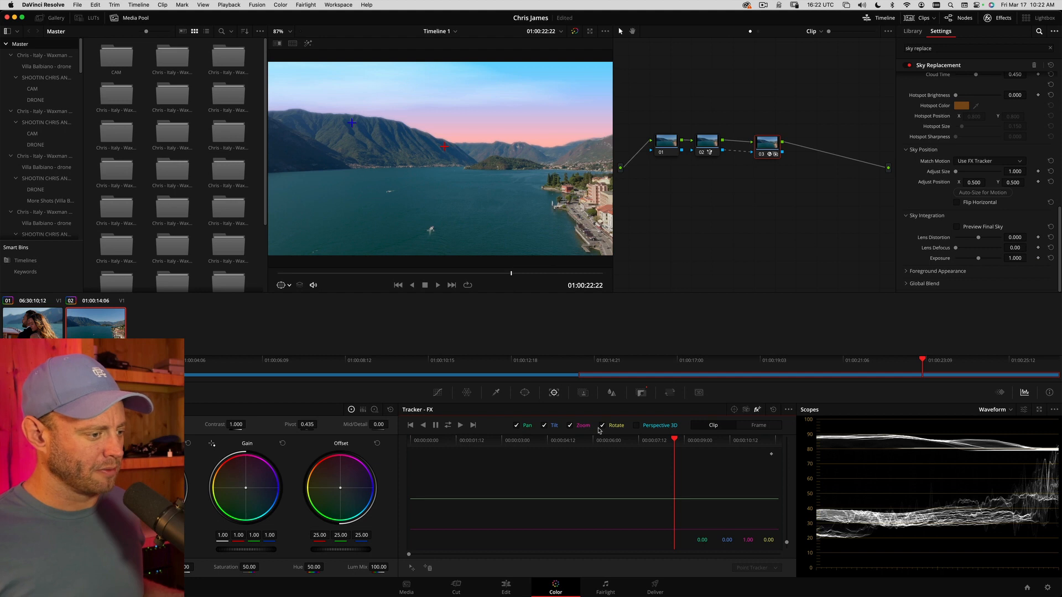
pyautogui.click(449, 424)
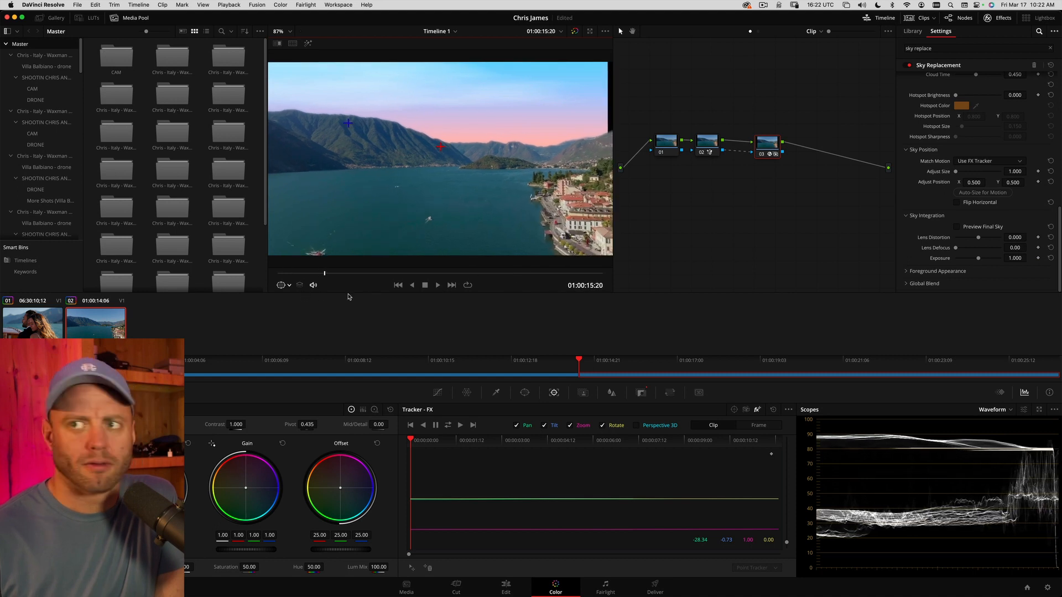
# View the clip at 01:00:16:17, auto-size the sky for motion to cover the exposed edge, and play the clip to check it
pyautogui.moveTo(475, 274); pyautogui.dragTo(344, 273)
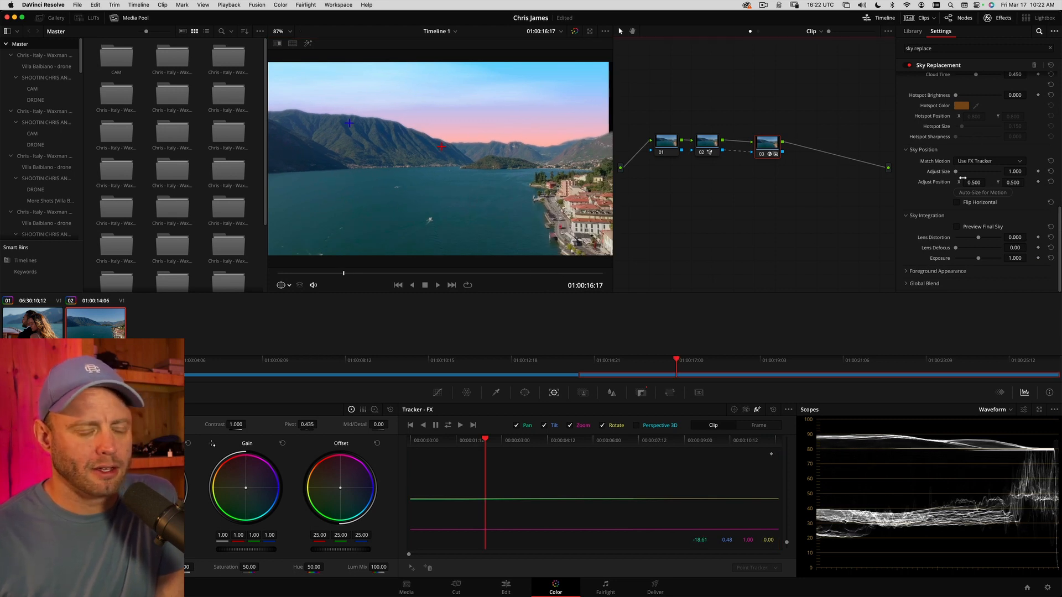
pyautogui.moveTo(983, 187); pyautogui.dragTo(990, 187)
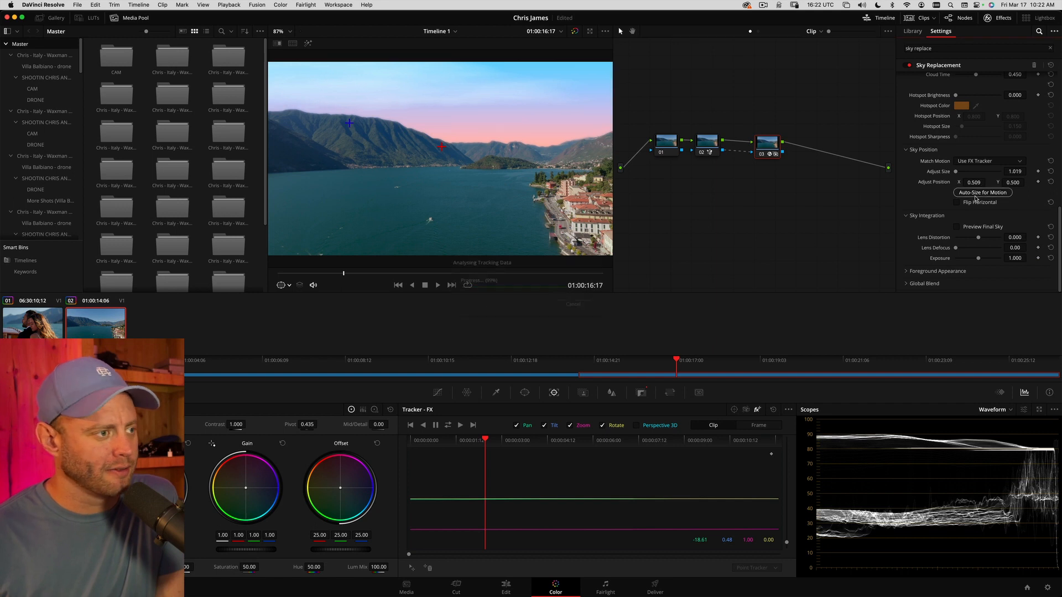
pyautogui.press('space')
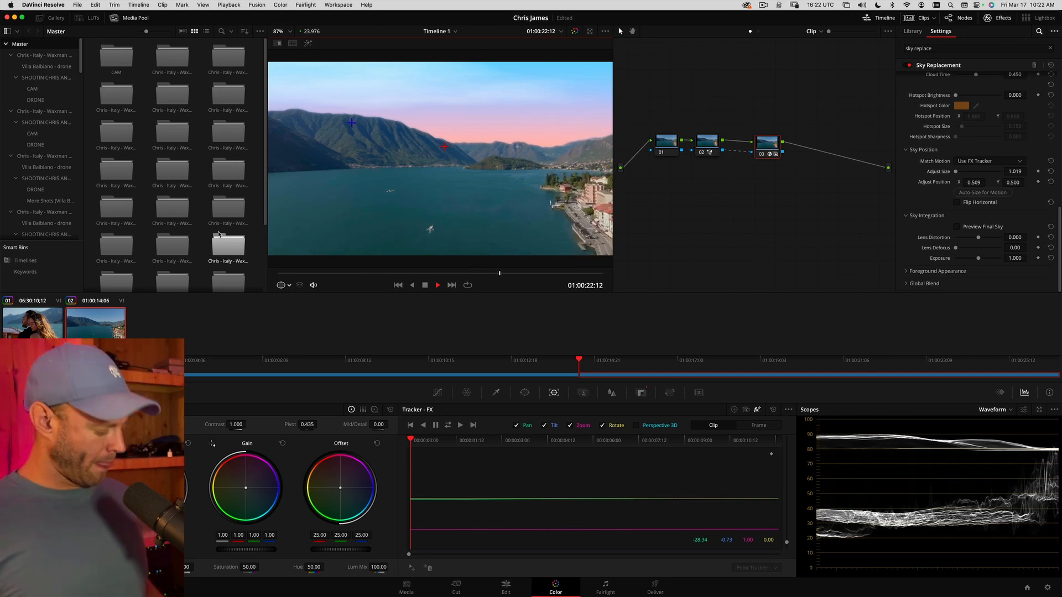
pyautogui.press('space')
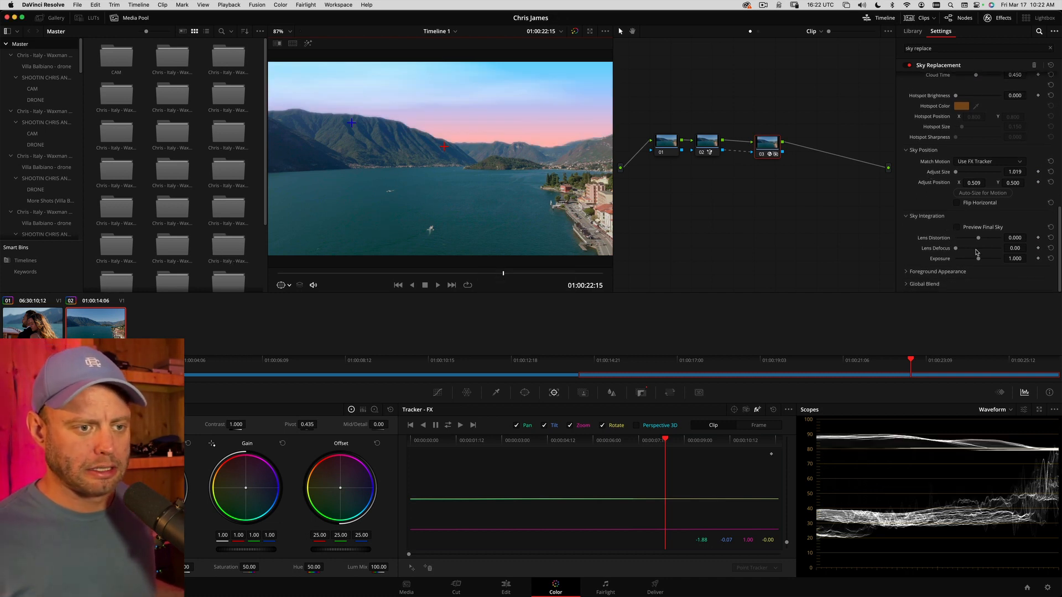
# Preview the final sky briefly, set Lens Distortion to 0.248 and Lens Defocus to 2.11, and reset Exposure to its default
pyautogui.click(957, 228)
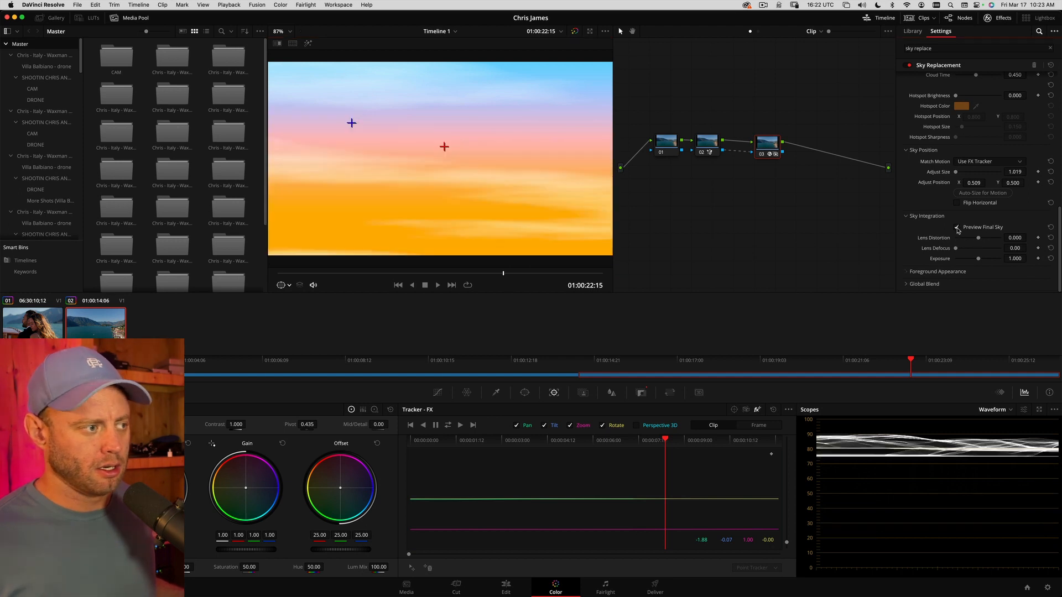
pyautogui.click(958, 227)
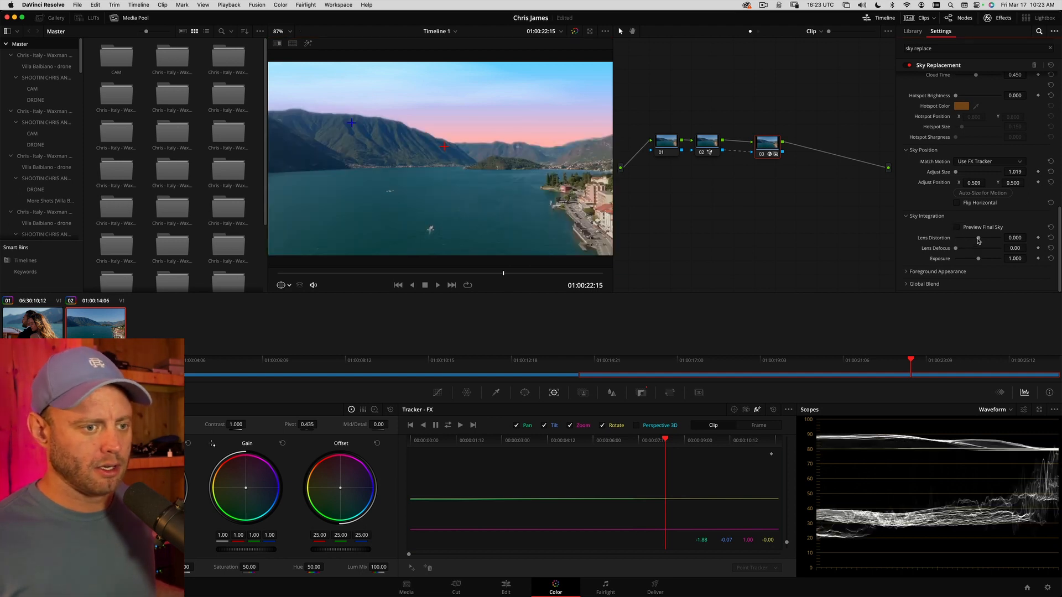
pyautogui.moveTo(978, 241)
pyautogui.mouseDown()
pyautogui.moveTo(993, 238)
pyautogui.moveTo(965, 251)
pyautogui.moveTo(969, 260)
pyautogui.moveTo(1007, 260)
pyautogui.moveTo(981, 261)
pyautogui.mouseUp()
pyautogui.click(1050, 260)
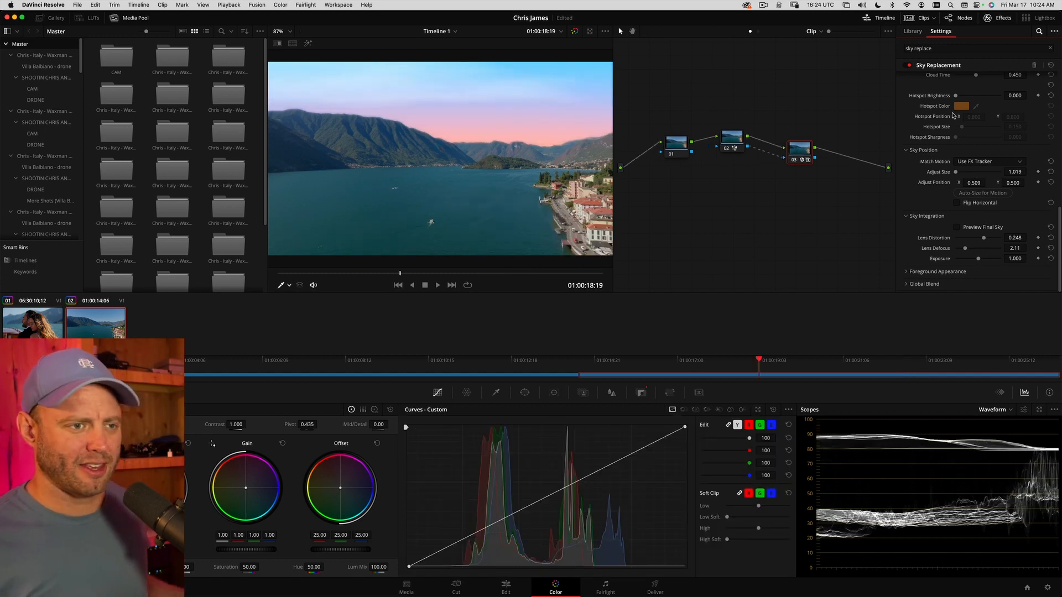
# Add a sun glow just above the horizon with Hotspot Brightness 0.256, Hotspot Position Y 0.548 and Hotspot Size 0.355
pyautogui.scroll(3, 958, 125)
pyautogui.moveTo(956, 148); pyautogui.dragTo(962, 148)
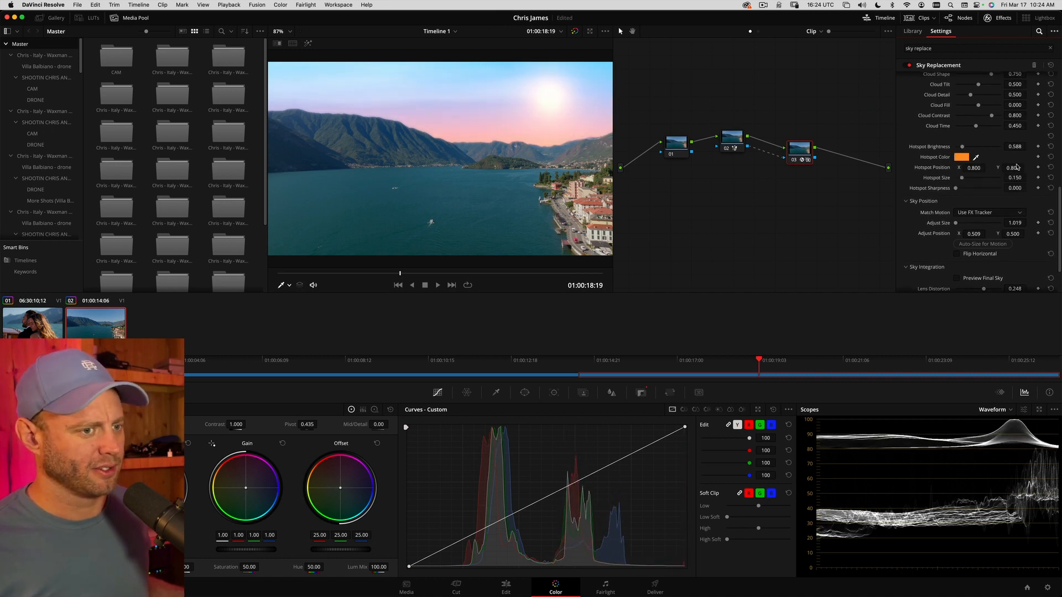
pyautogui.moveTo(1013, 168); pyautogui.dragTo(907, 182)
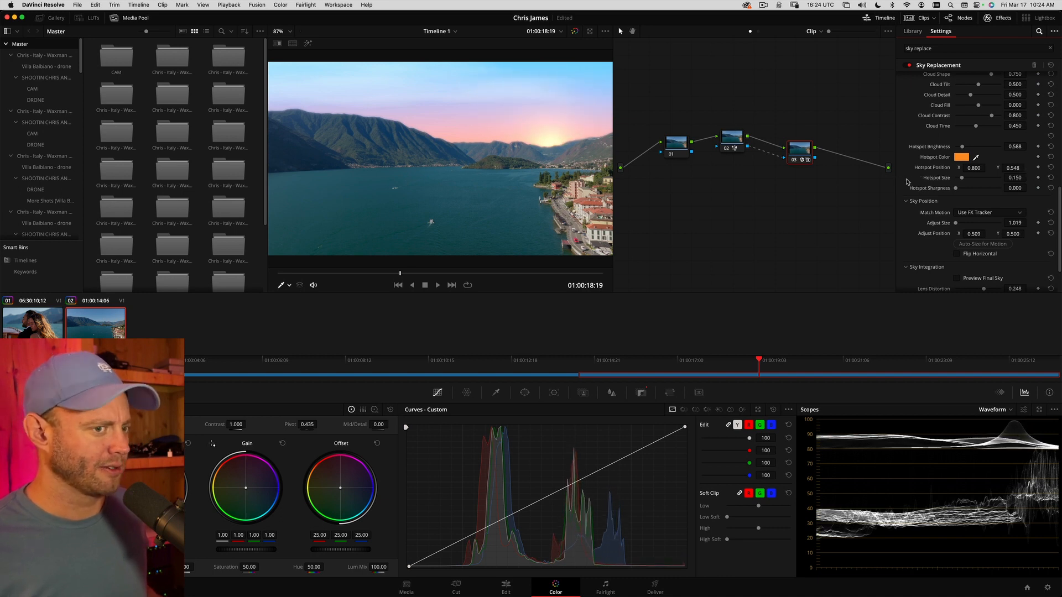
pyautogui.moveTo(963, 147); pyautogui.dragTo(950, 192)
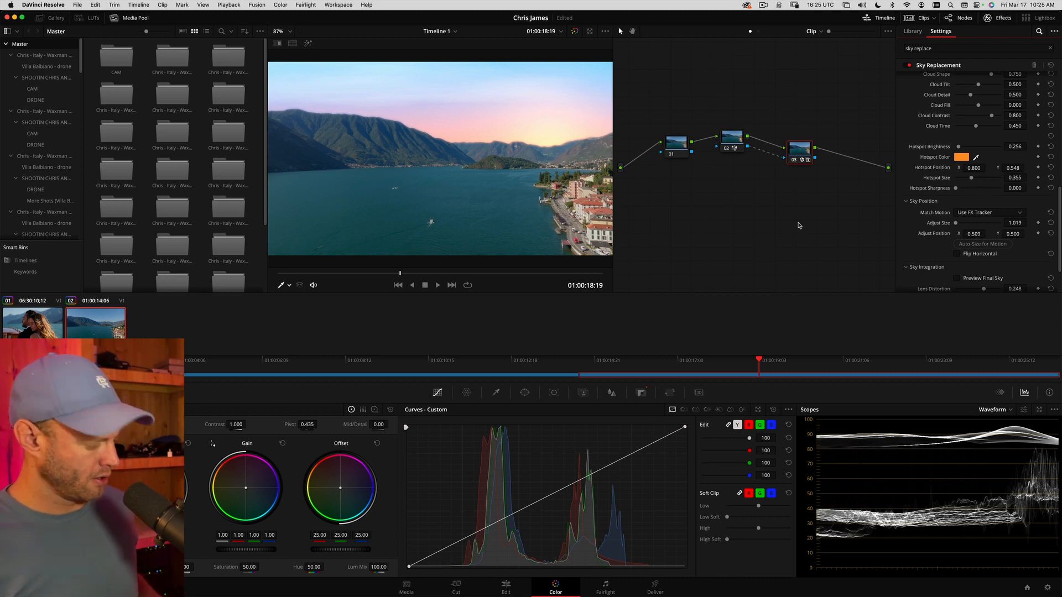
# Add a serial node after the Sky Replacement node and darken the image by lowering its Offset to 10.00 on all channels
pyautogui.hotkey('alt', 's')
pyautogui.moveTo(809, 155)
pyautogui.mouseDown()
pyautogui.moveTo(790, 153)
pyautogui.moveTo(841, 154)
pyautogui.moveTo(829, 154)
pyautogui.mouseUp()
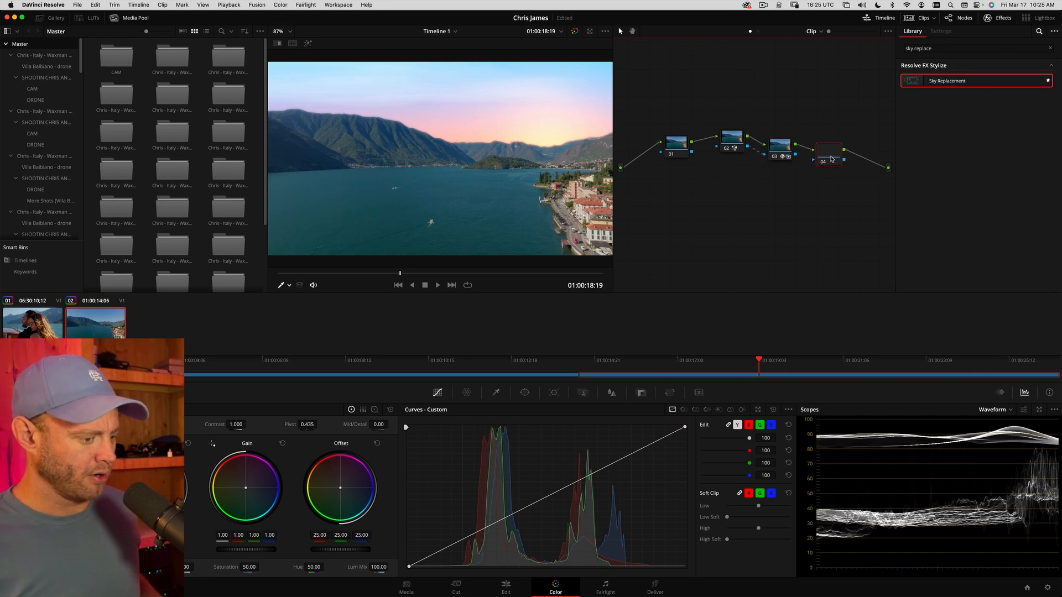
pyautogui.press('-')
pyautogui.press('-')
pyautogui.press('-')
pyautogui.press('-')
pyautogui.press('-')
pyautogui.press('-')
pyautogui.press('-')
pyautogui.press('-')
pyautogui.press('-')
pyautogui.press('-')
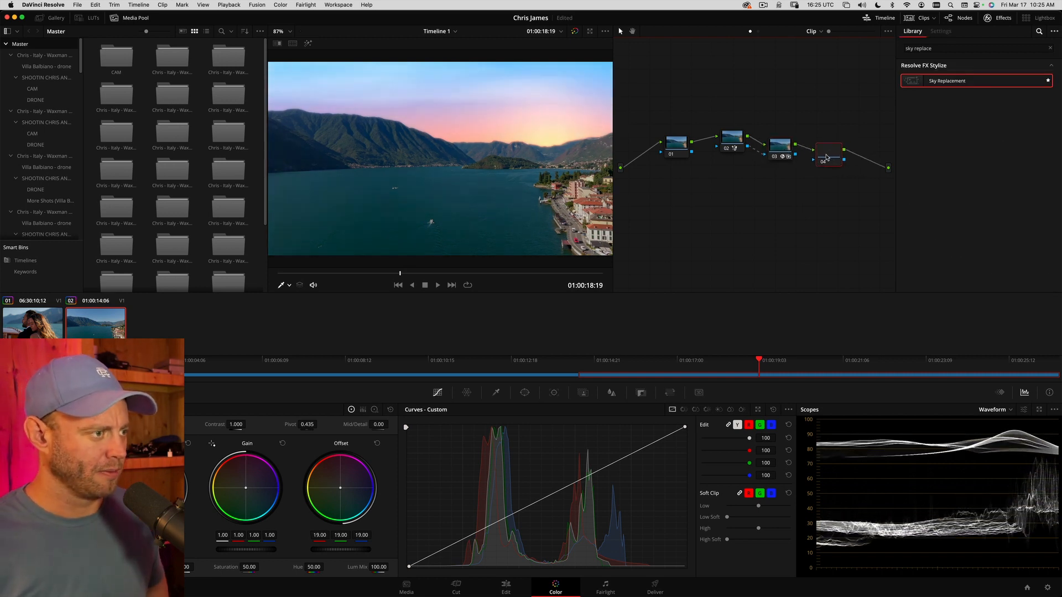
pyautogui.press('+')
pyautogui.press('+')
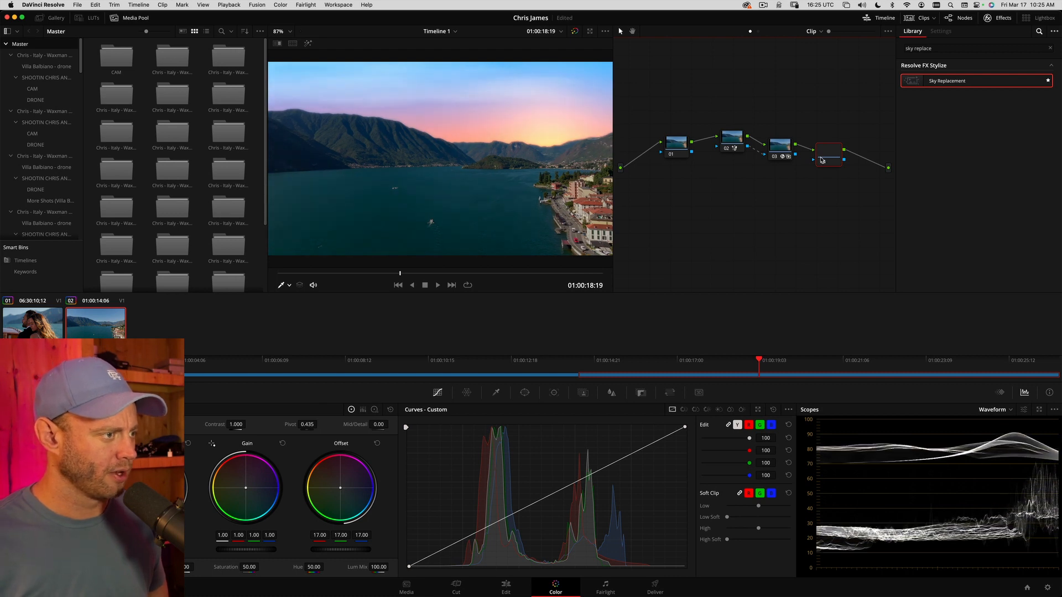
pyautogui.press('-')
pyautogui.press('-')
pyautogui.press('-')
pyautogui.press('-')
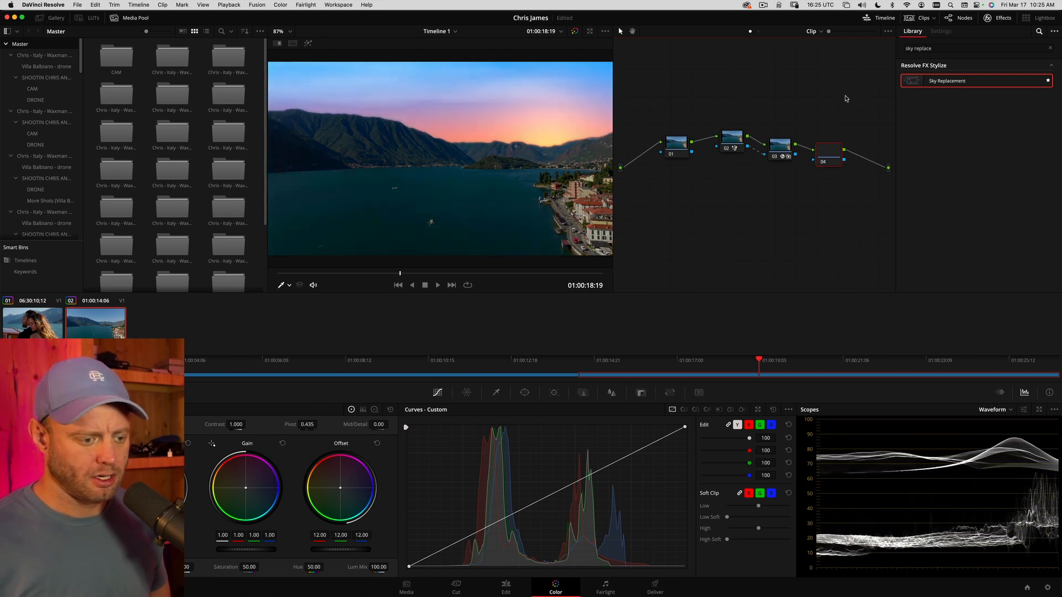
pyautogui.press('-')
pyautogui.press('-')
pyautogui.press('-')
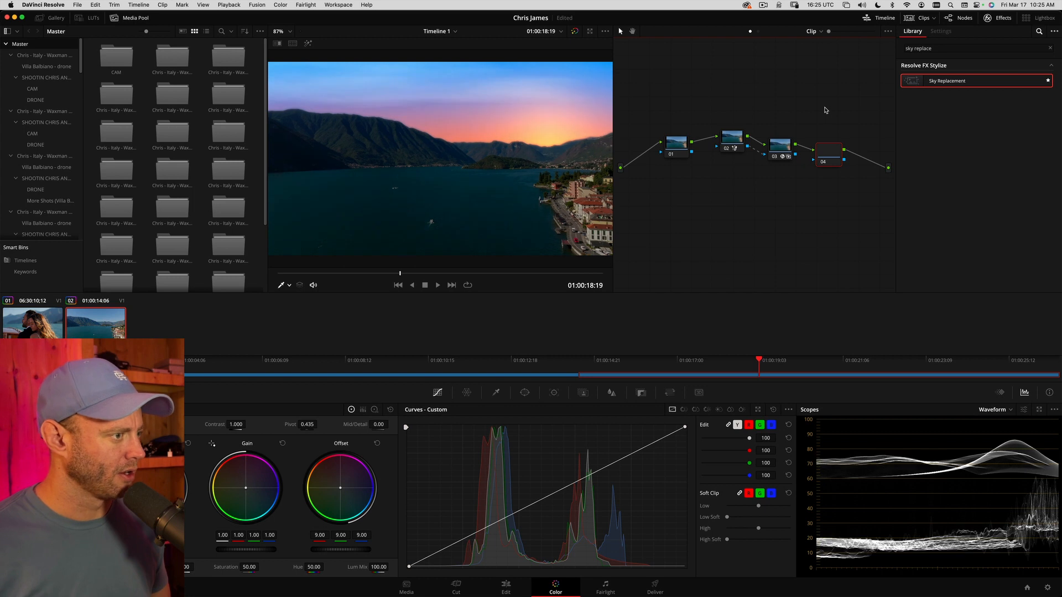
pyautogui.press('+')
pyautogui.press('+')
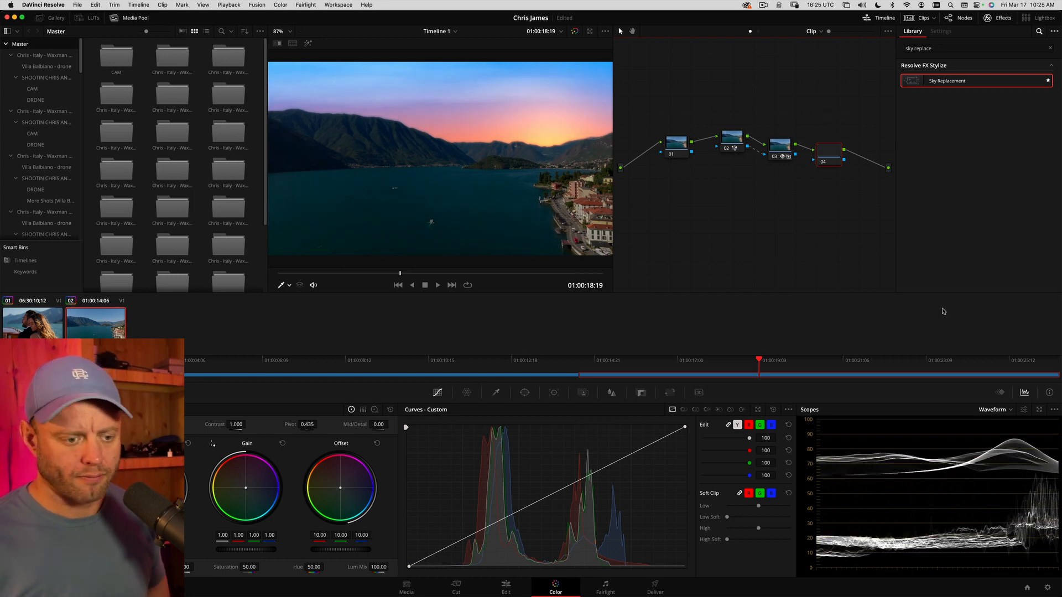
# Show the Vectorscope in the scopes and warm the new node by setting Offset to red 9.00, green 7.00 and blue 6.00
pyautogui.click(1007, 418)
pyautogui.press('+')
pyautogui.click(1002, 446)
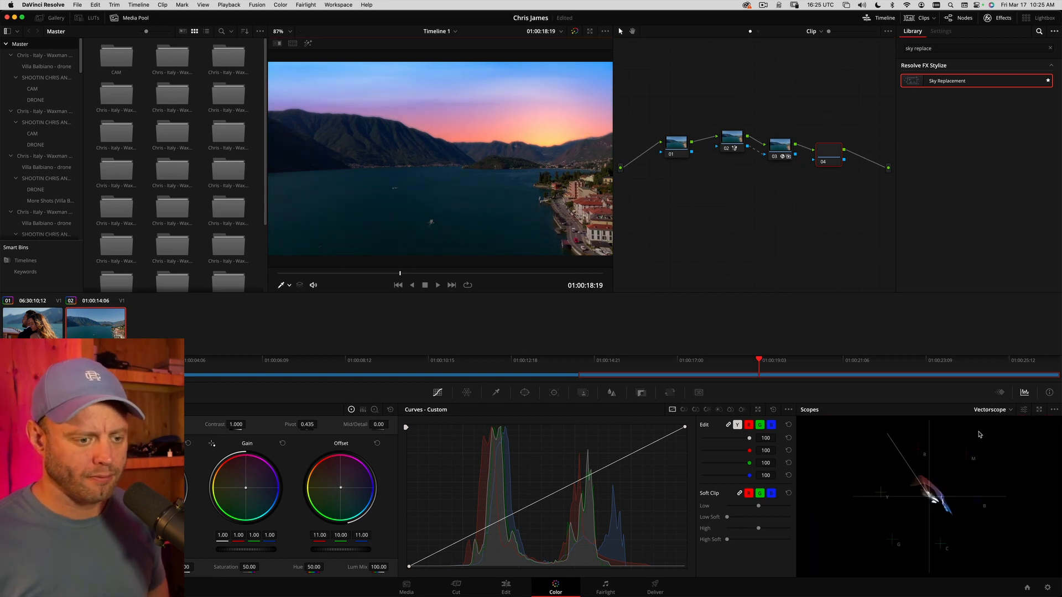
pyautogui.press('8')
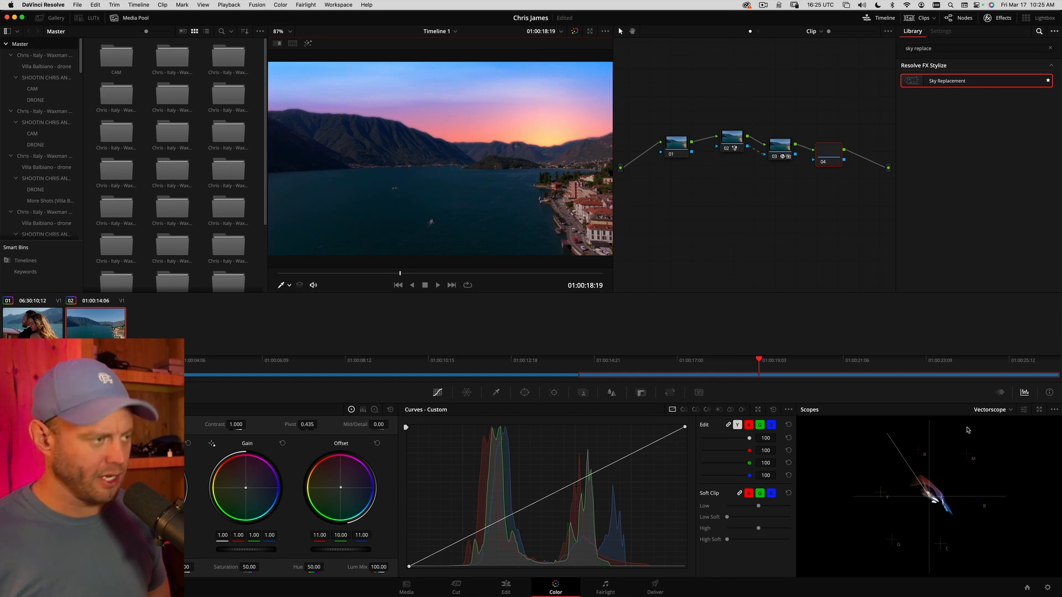
pyautogui.press('8')
pyautogui.press('8')
pyautogui.press('6')
pyautogui.press('6')
pyautogui.press('7')
pyautogui.press('7')
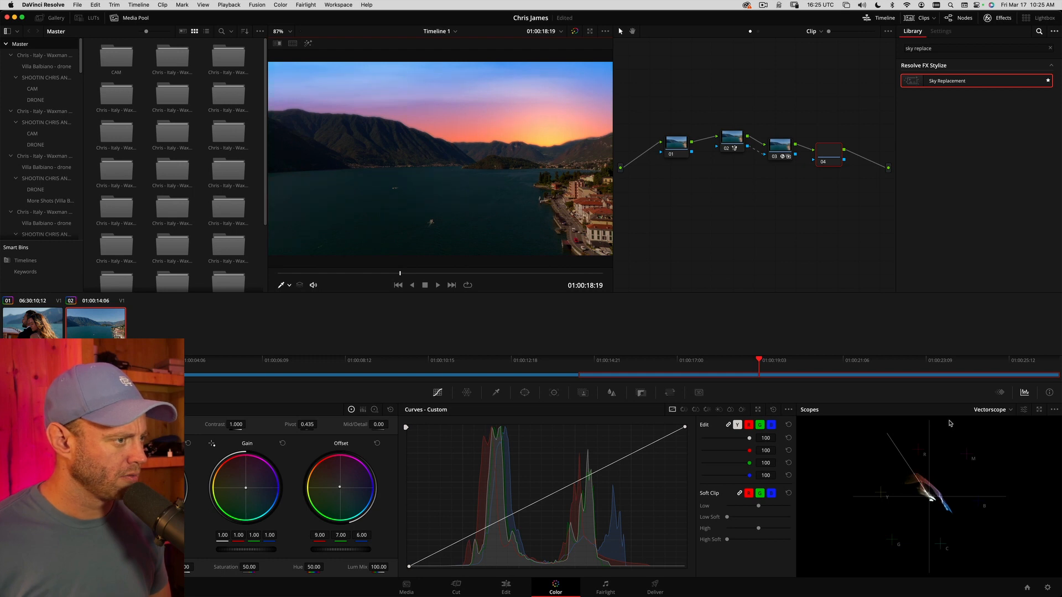
# Play the drone clip from its first frame to review the graded sunset
pyautogui.moveTo(404, 273); pyautogui.dragTo(308, 273)
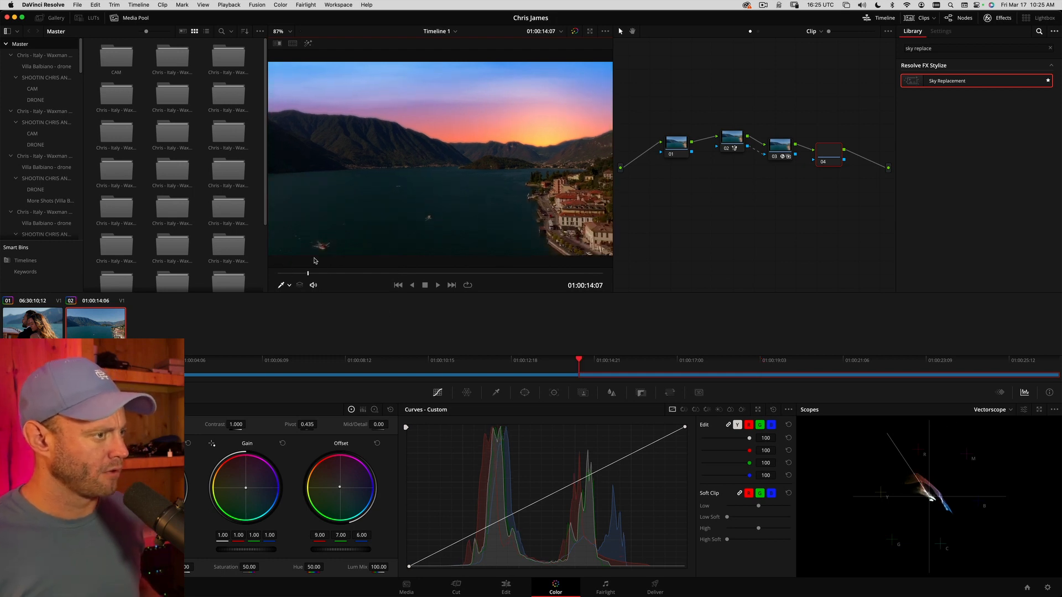
pyautogui.press('space')
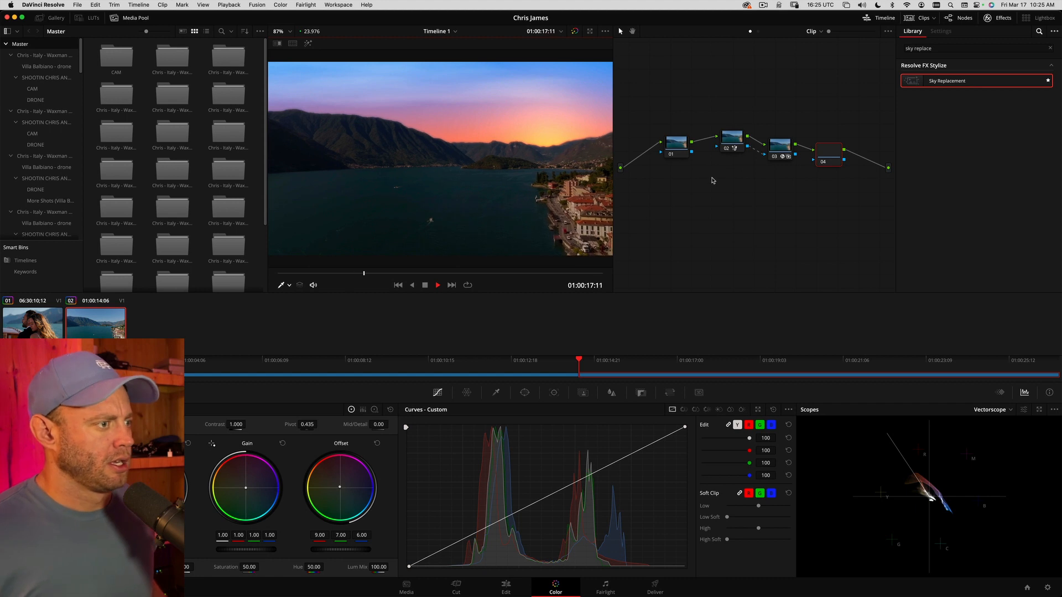
pyautogui.press('space')
# Change the Hotspot Color of node 03's Sky Replacement to a paler peach orange
pyautogui.click(780, 145)
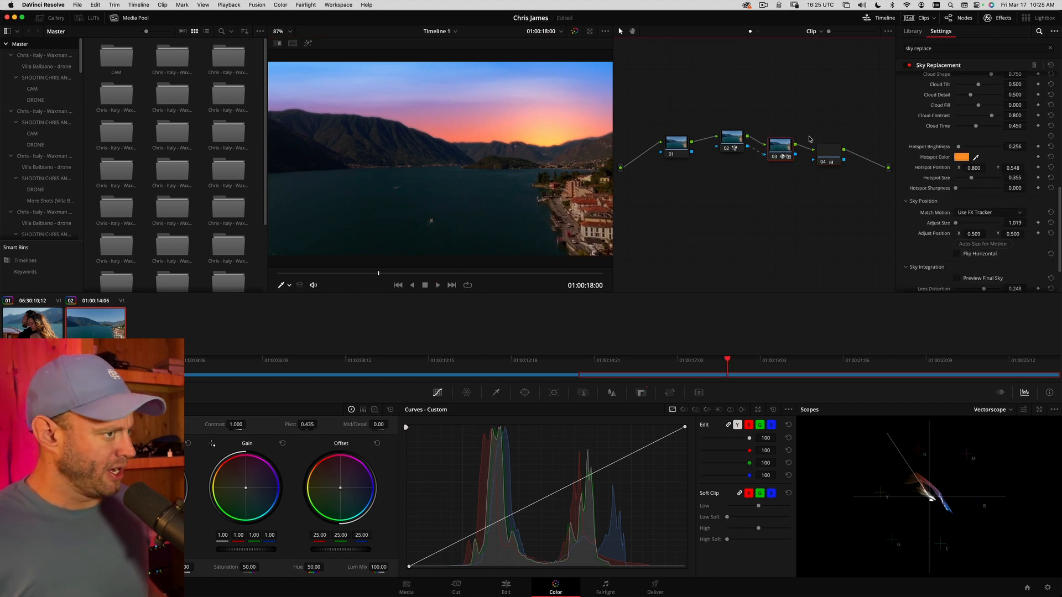
pyautogui.click(961, 157)
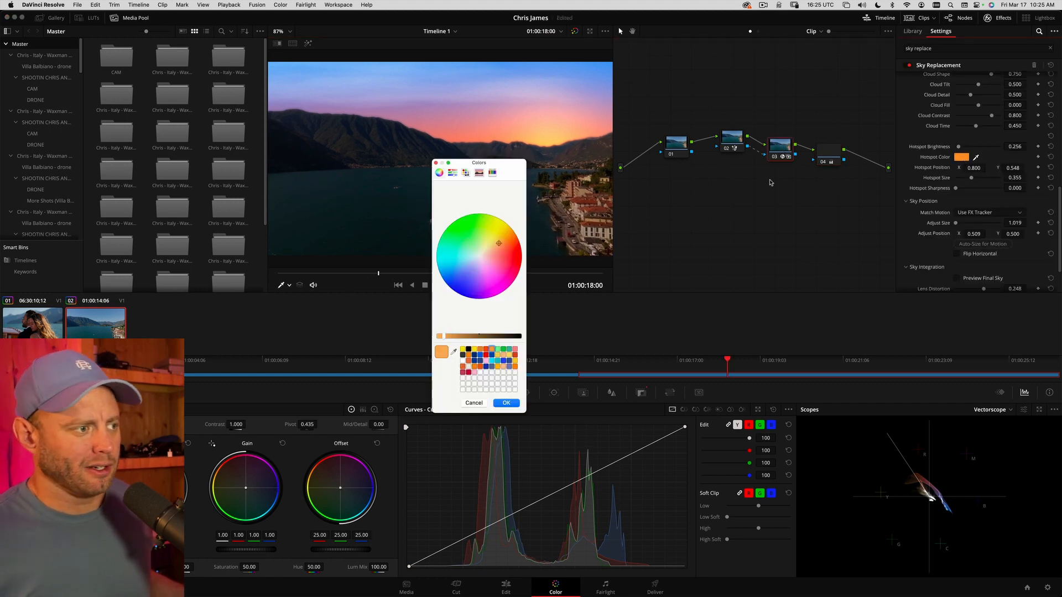
pyautogui.click(498, 244)
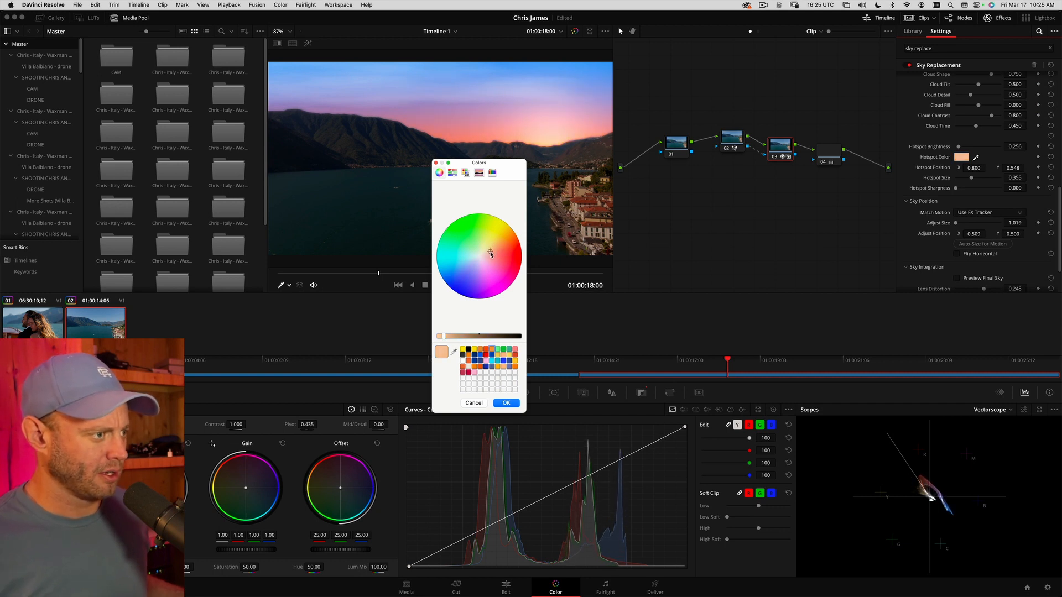
pyautogui.click(506, 404)
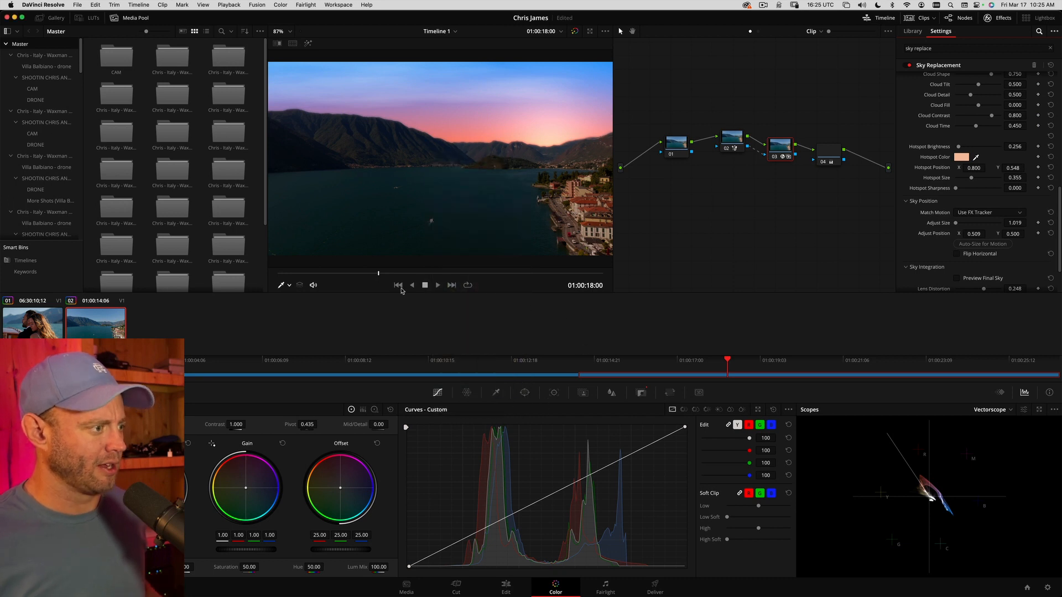
# Play back part of the clip to check the sun glow's new colour
pyautogui.press('space')
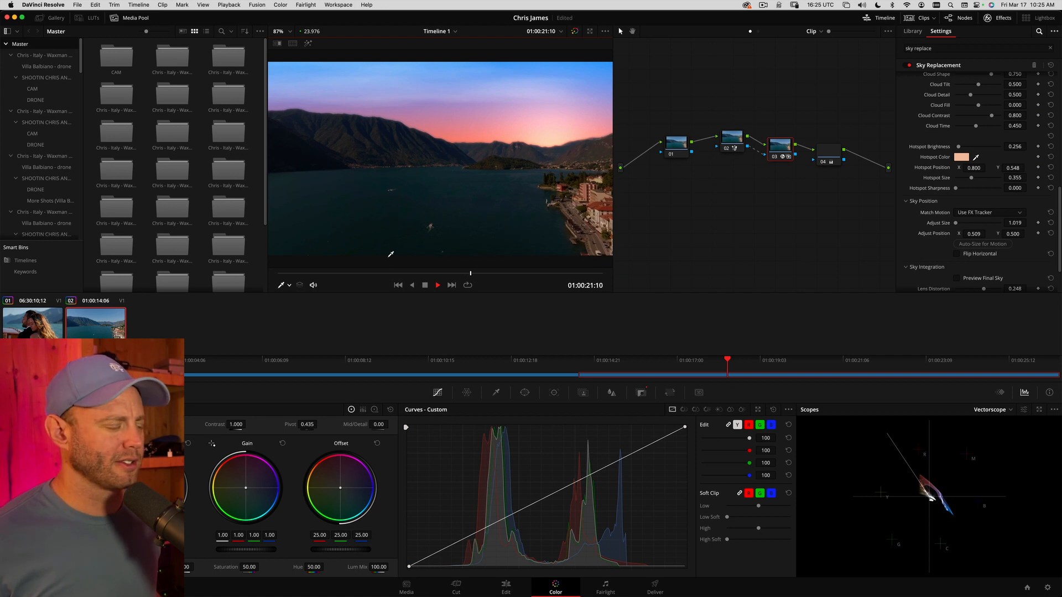
pyautogui.press('space')
pyautogui.moveTo(496, 273); pyautogui.dragTo(411, 273)
pyautogui.press('space')
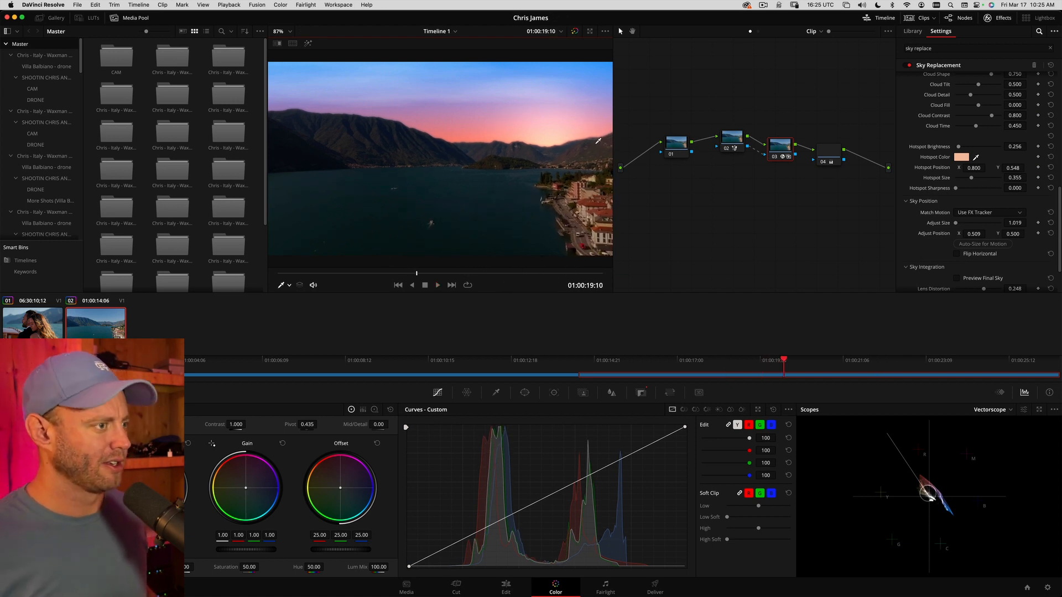
# Enable Adjust Foreground in Sky Replacement, with Auto Adaptation set to Match Horizon and an Adaptation Amount of 0.697
pyautogui.scroll(-3, 1004, 233)
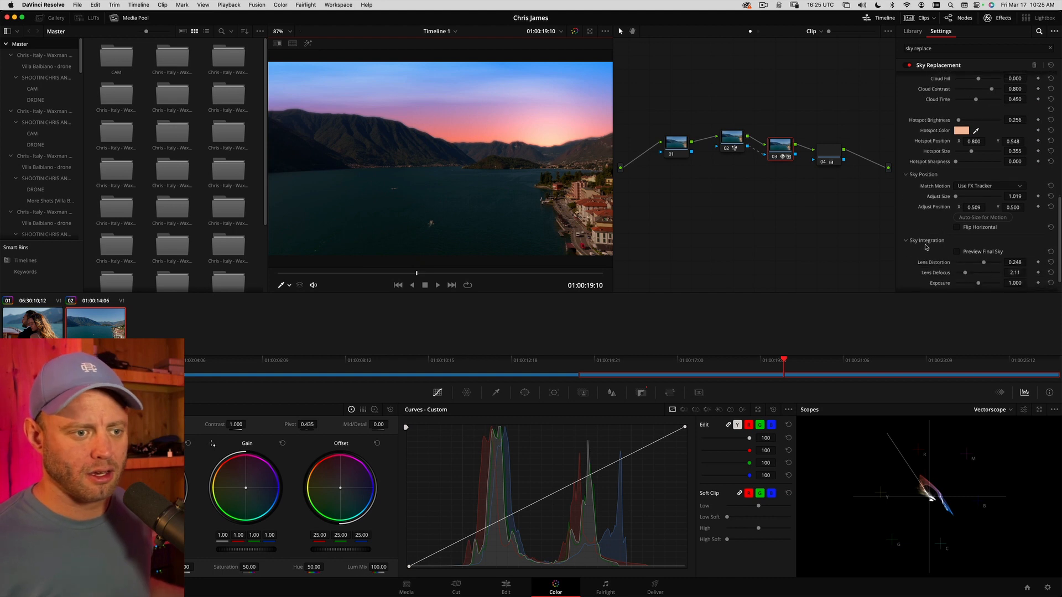
pyautogui.click(910, 271)
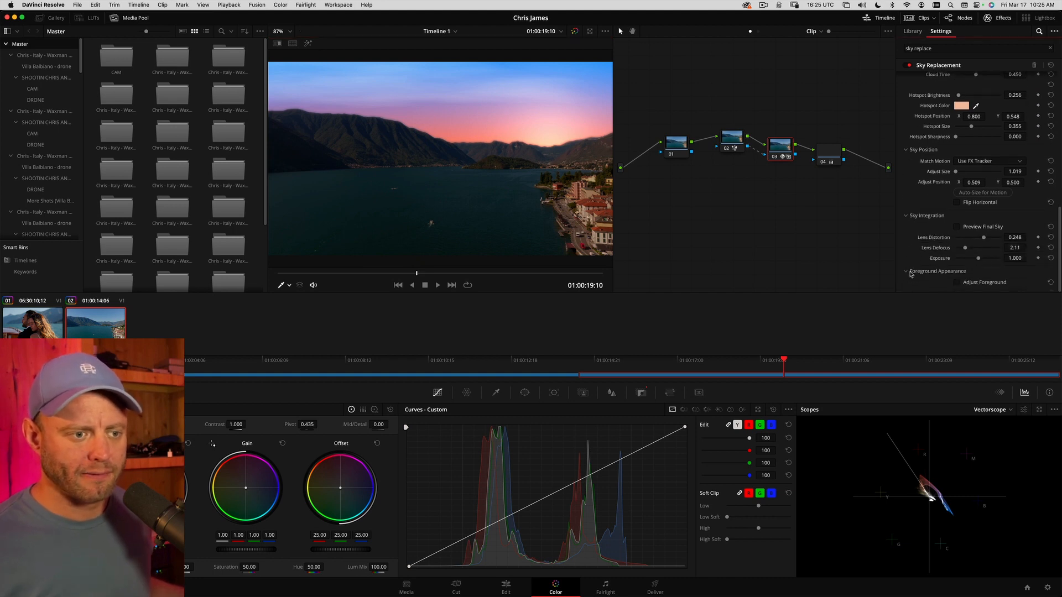
pyautogui.scroll(-5, 912, 227)
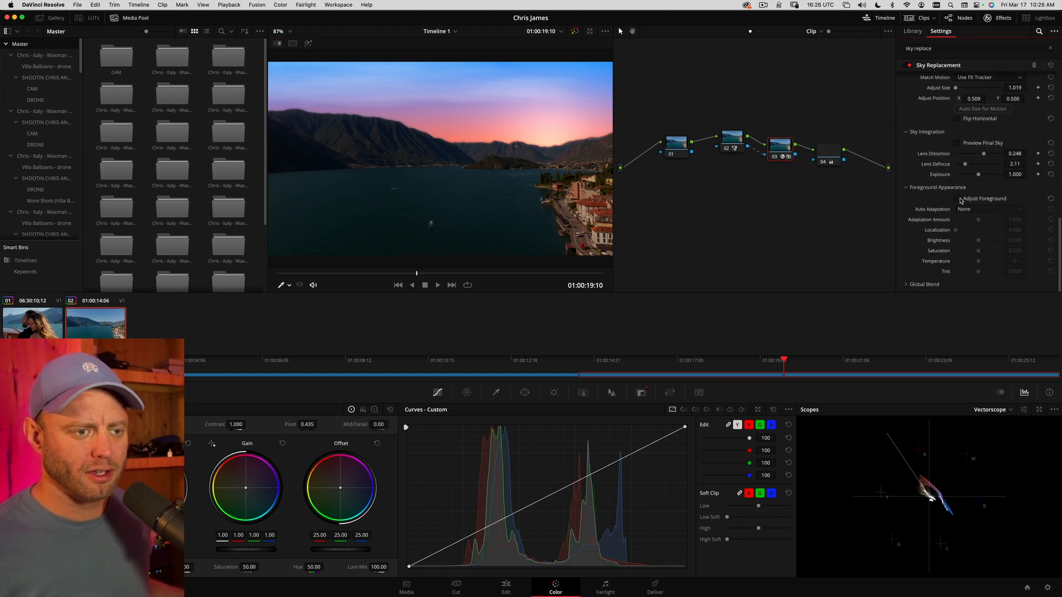
pyautogui.click(960, 199)
pyautogui.click(978, 209)
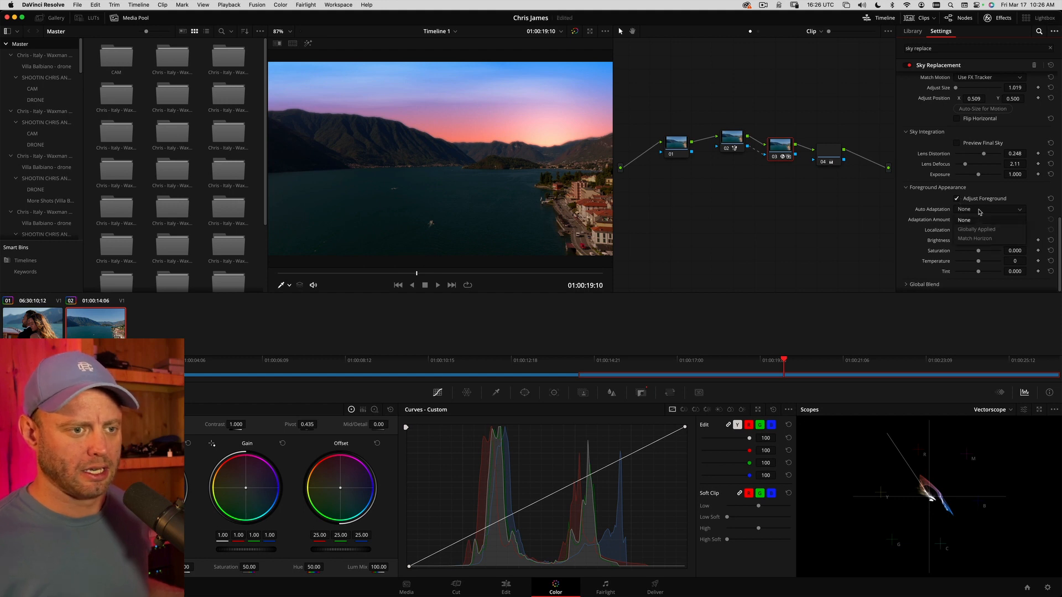
pyautogui.click(981, 239)
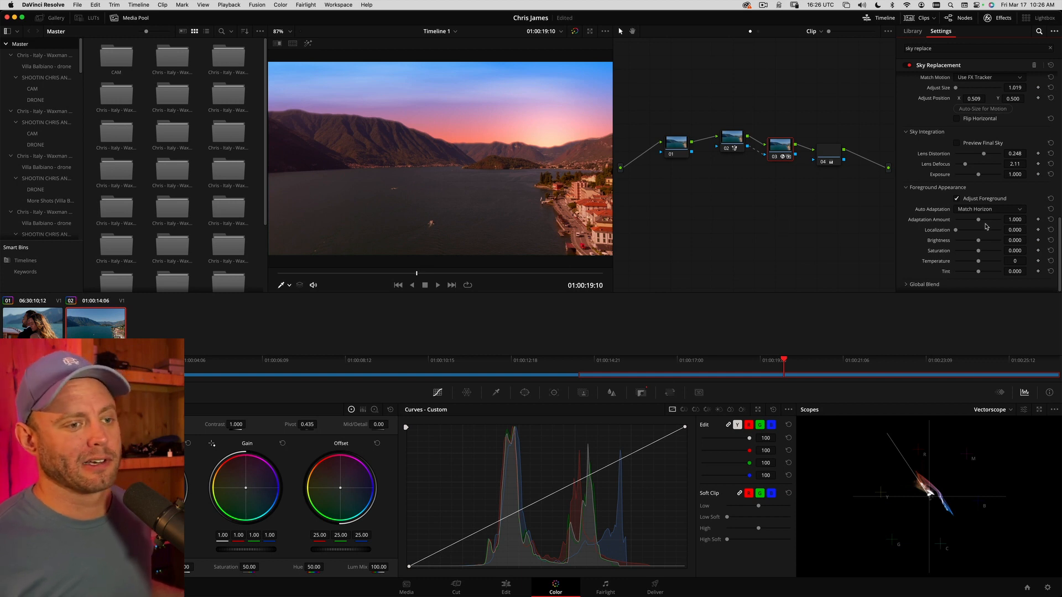
pyautogui.moveTo(978, 222); pyautogui.dragTo(972, 223)
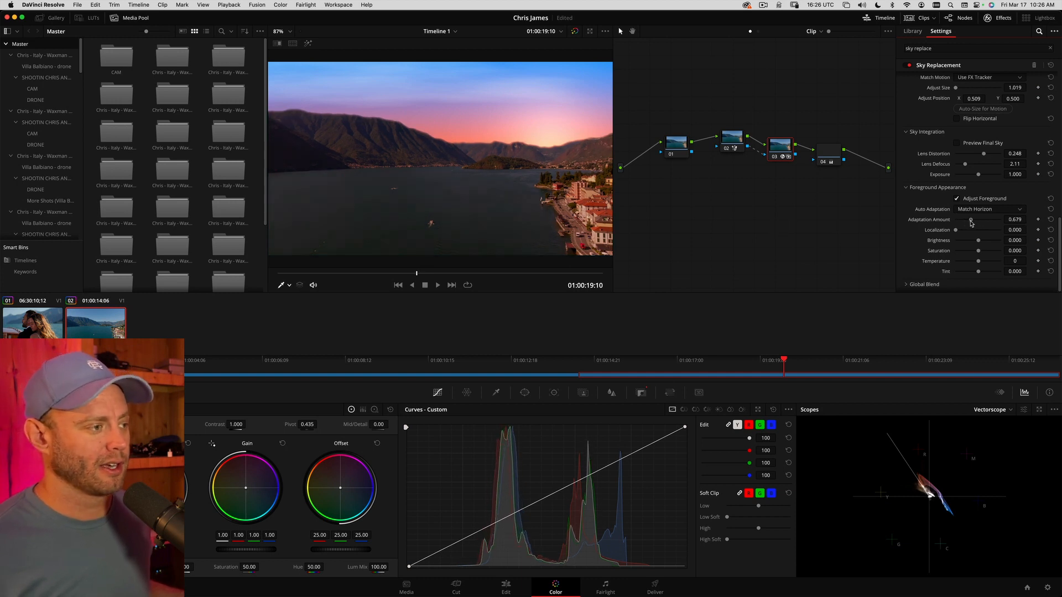
# Play the clip full screen to check how the foreground matches the sunset sky
pyautogui.press('super+f')
pyautogui.press('space')
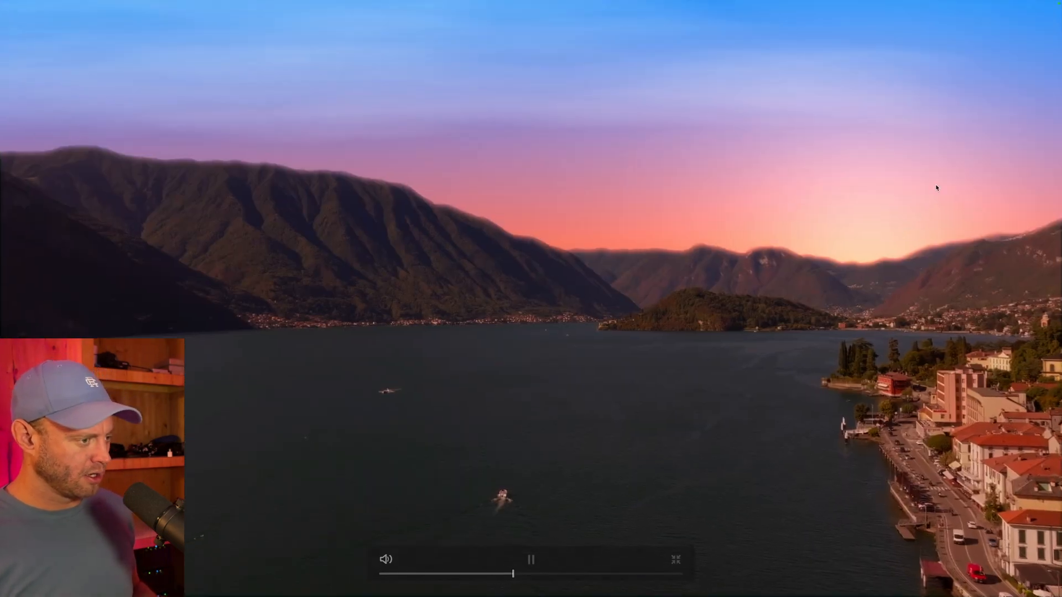
pyautogui.press('space')
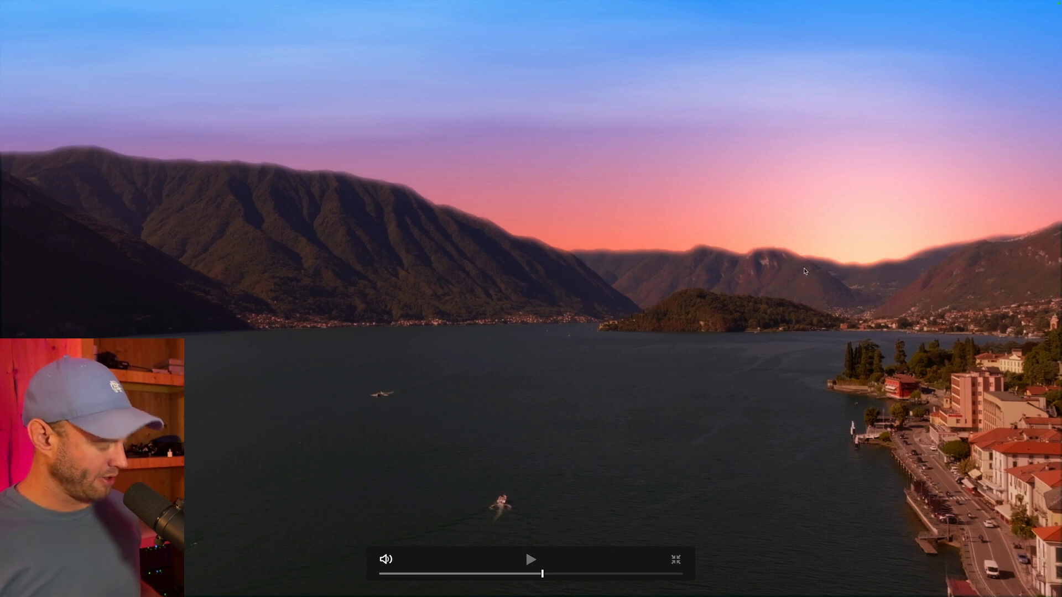
pyautogui.press('super+f')
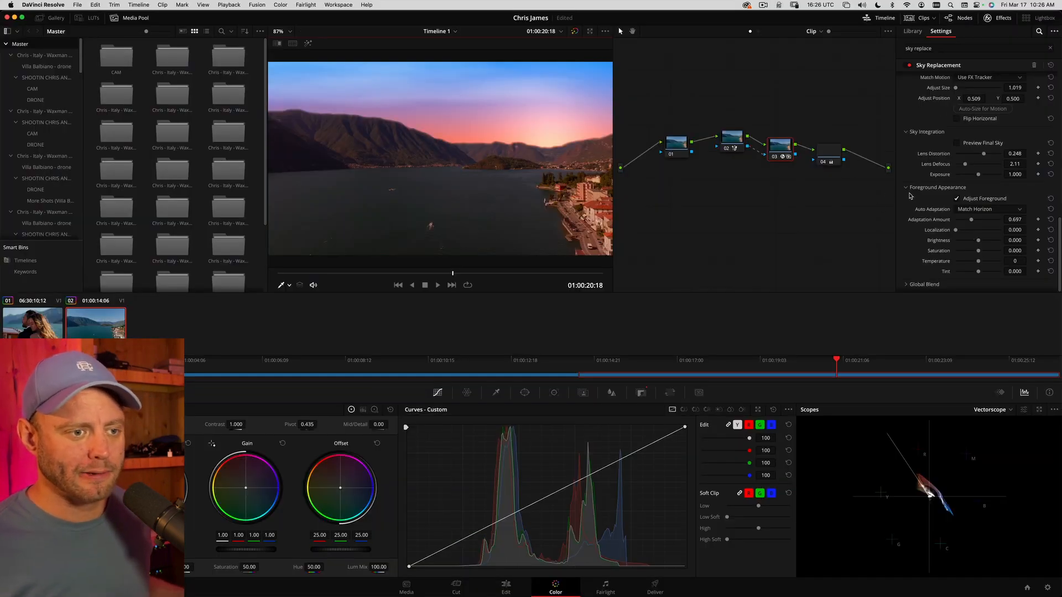
# Lower the Lens Defocus of the replaced sky to 0.51
pyautogui.scroll(6, 910, 195)
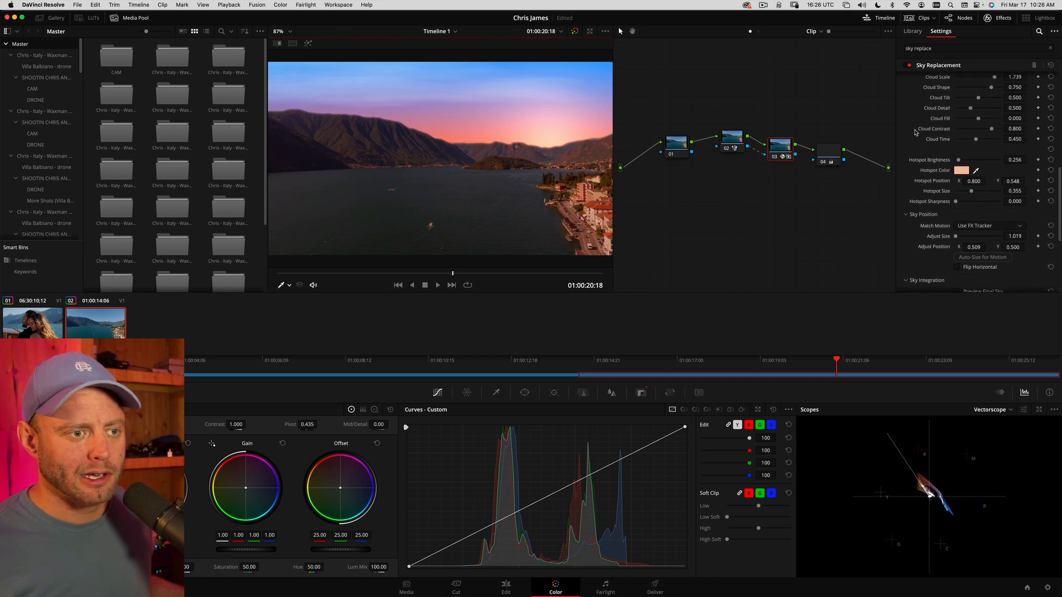
pyautogui.scroll(-6, 917, 166)
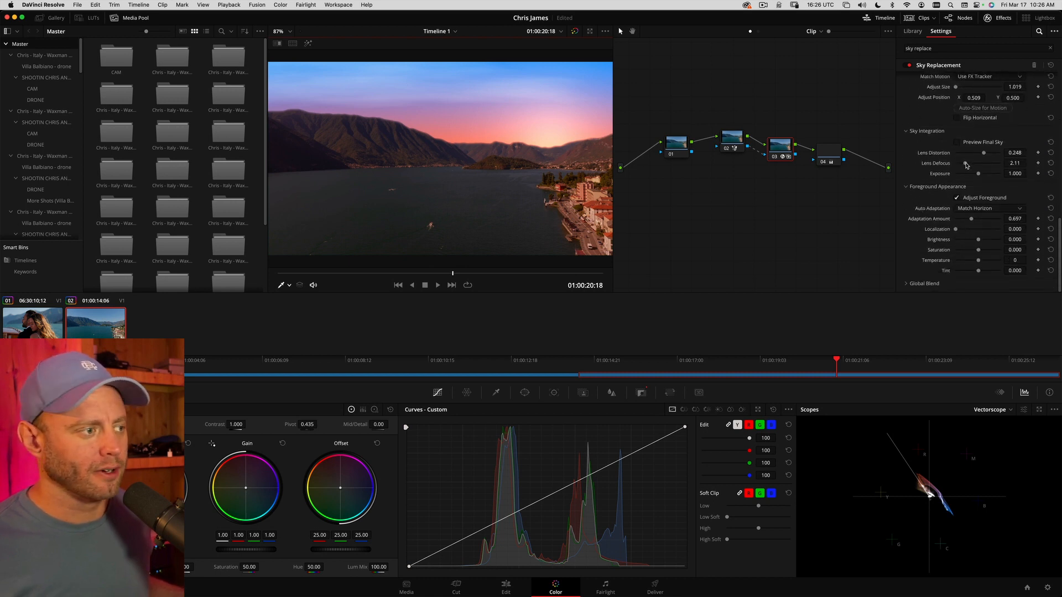
pyautogui.moveTo(966, 165); pyautogui.dragTo(961, 169)
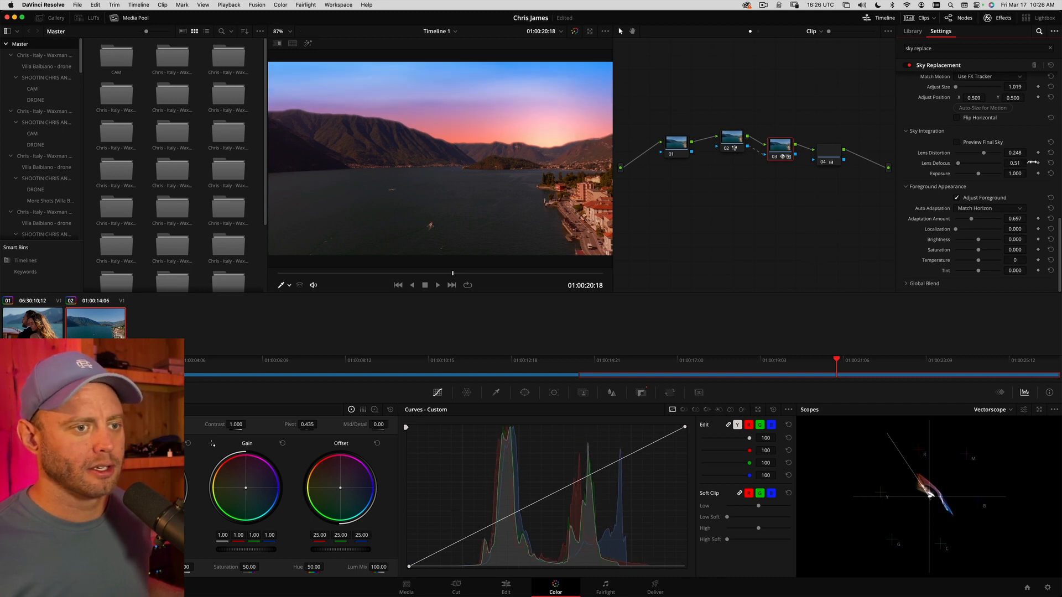
# Play the clip full screen to examine the sky edge along the mountain ridge
pyautogui.scroll(6, 935, 146)
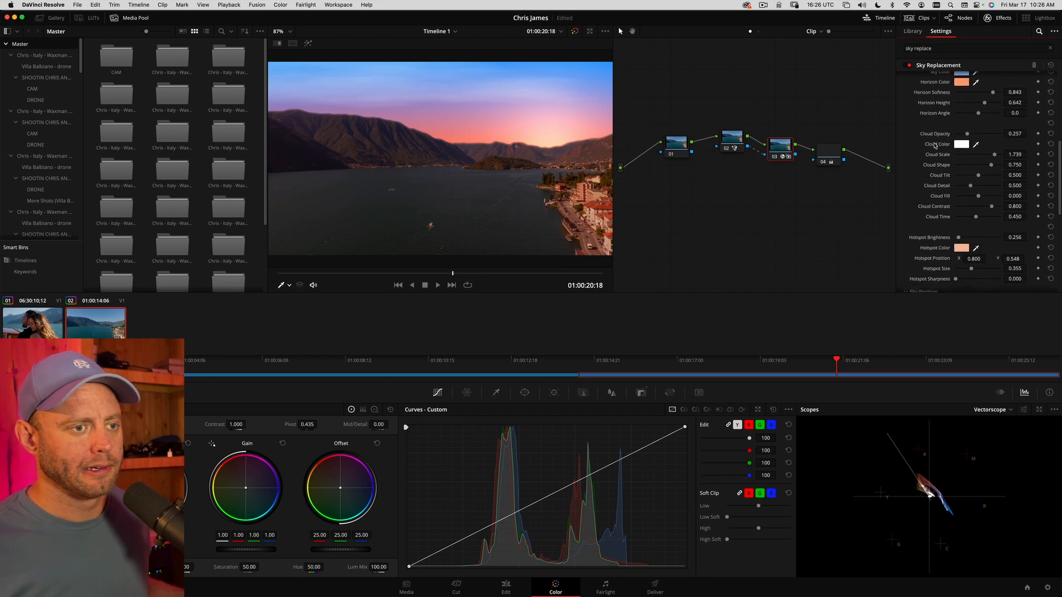
pyautogui.scroll(5, 935, 146)
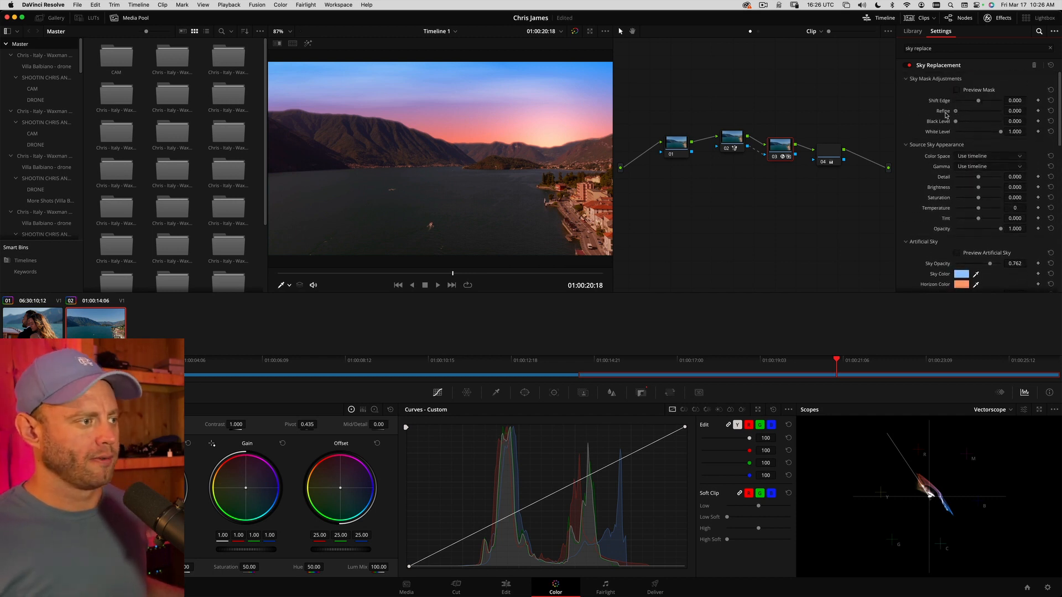
pyautogui.press('super+f')
pyautogui.press('space')
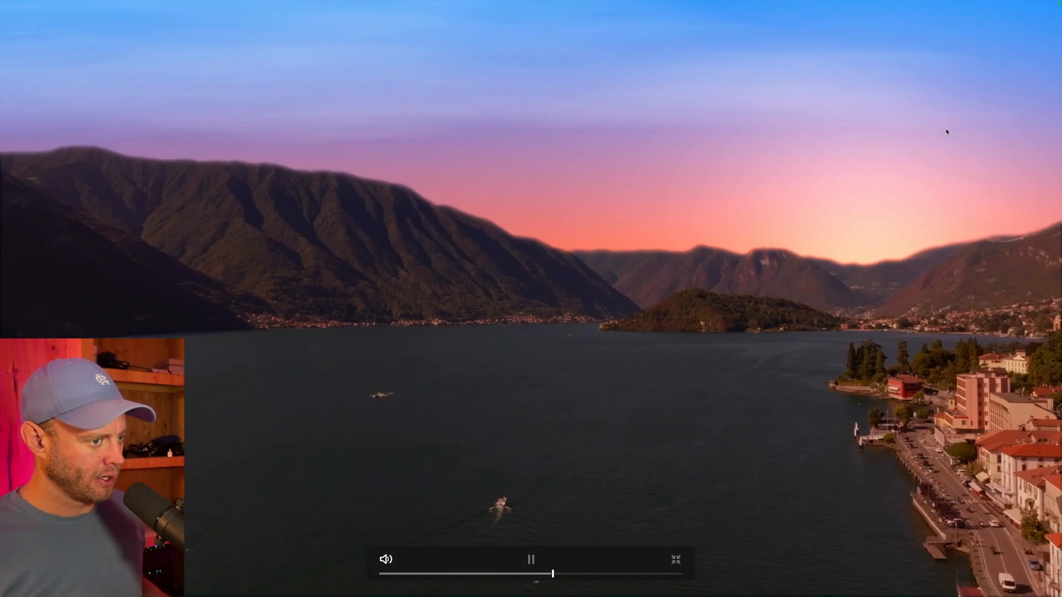
pyautogui.press('space')
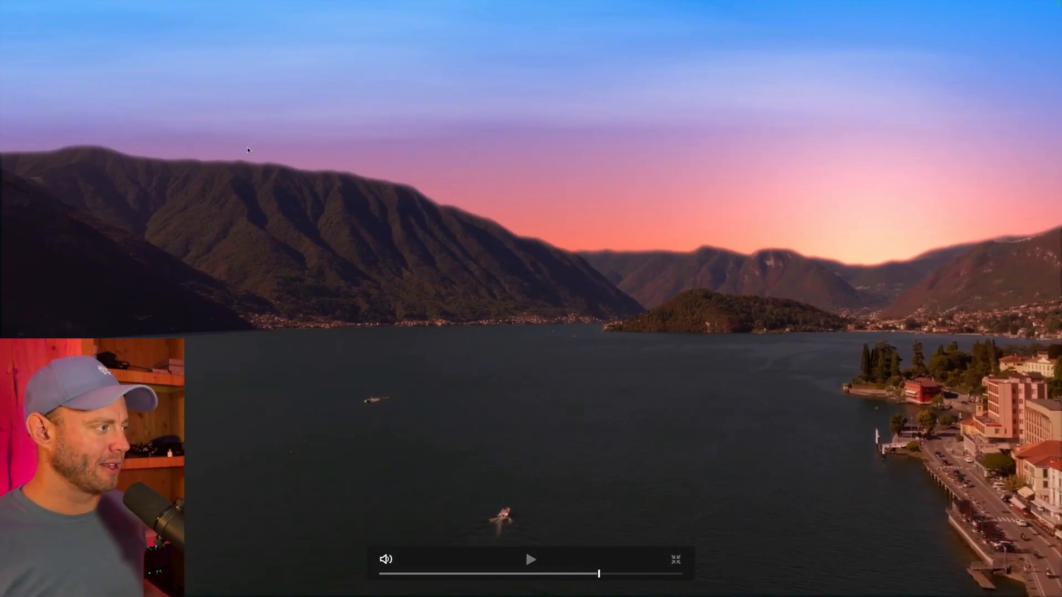
pyautogui.press('super+f')
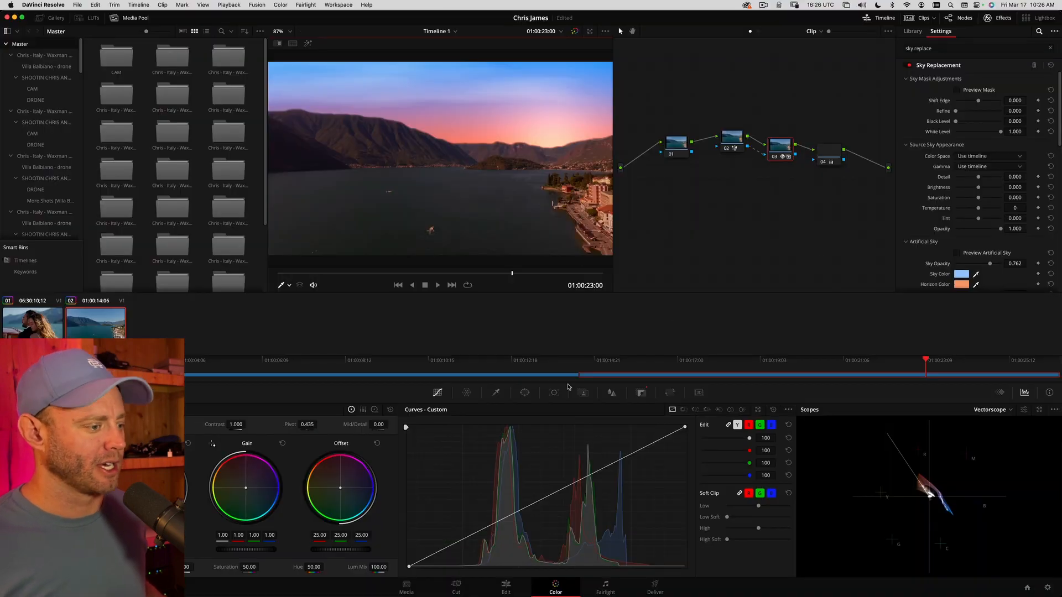
# Inspect the sky Magic Mask on node 02 and raise its Blur Radius to 111.0
pyautogui.click(582, 394)
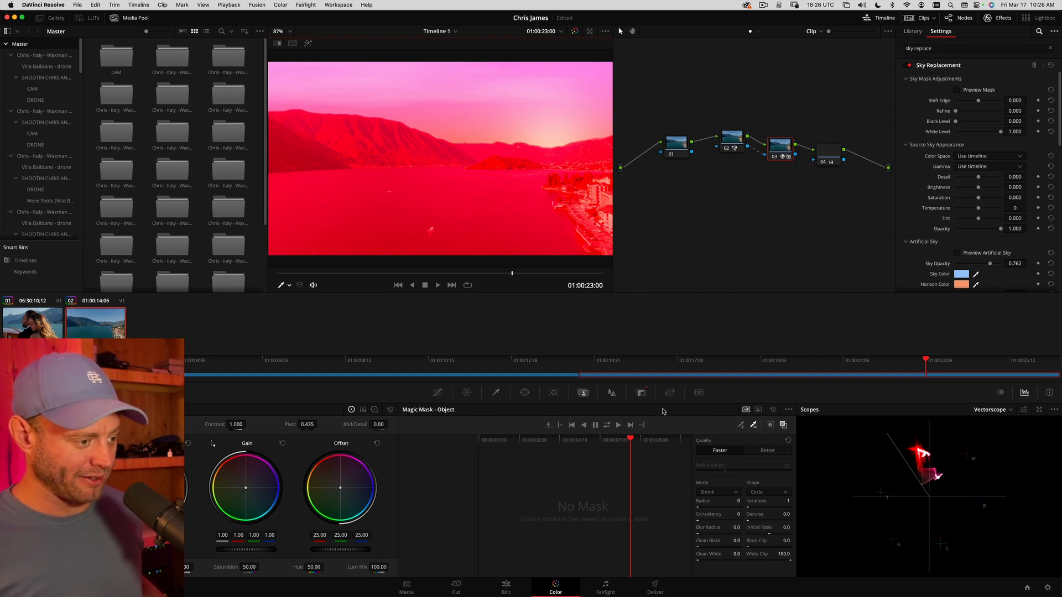
pyautogui.click(730, 142)
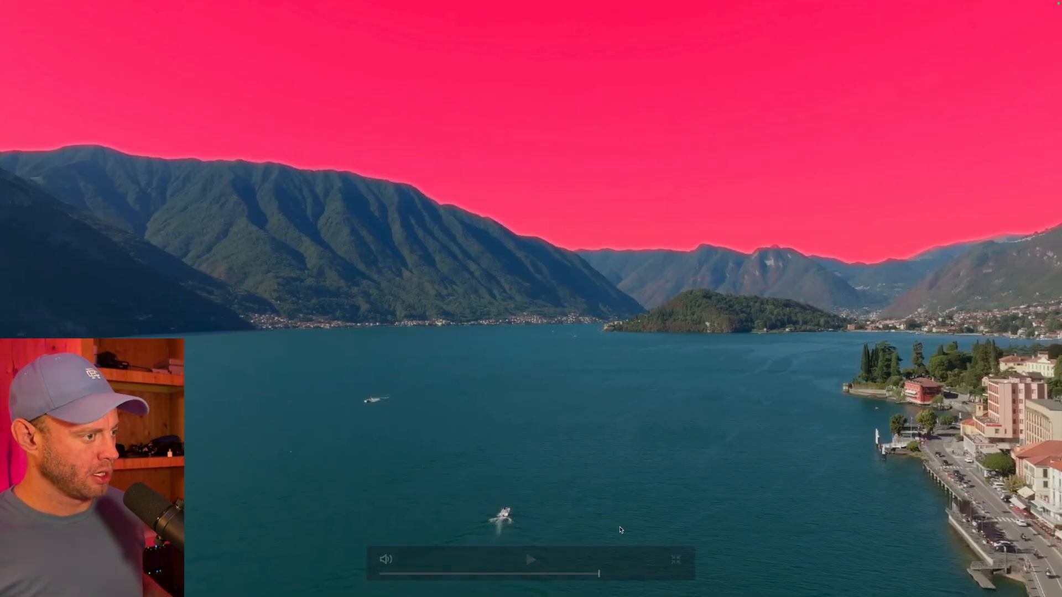
pyautogui.press('super+f')
pyautogui.press('super+f')
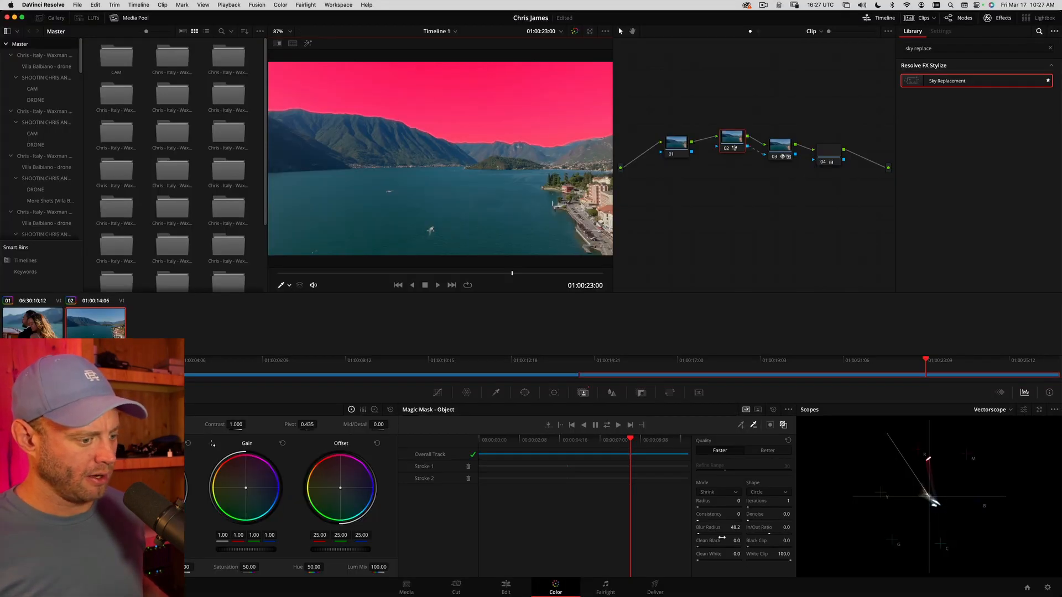
pyautogui.moveTo(733, 527); pyautogui.dragTo(739, 526)
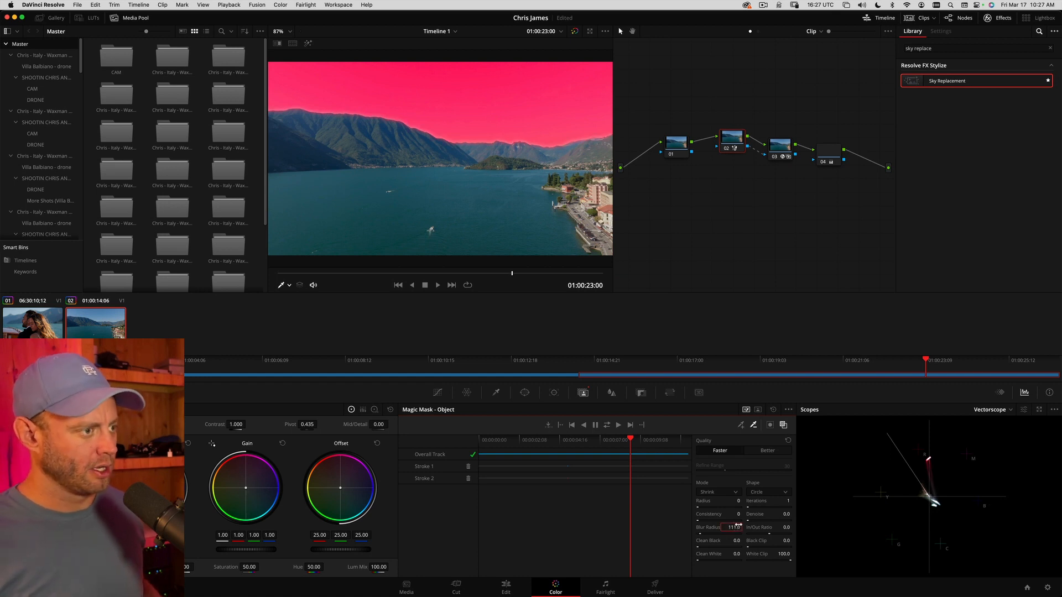
# Play the Sky Replacement result briefly and inspect the blurred mask edge full screen
pyautogui.click(790, 154)
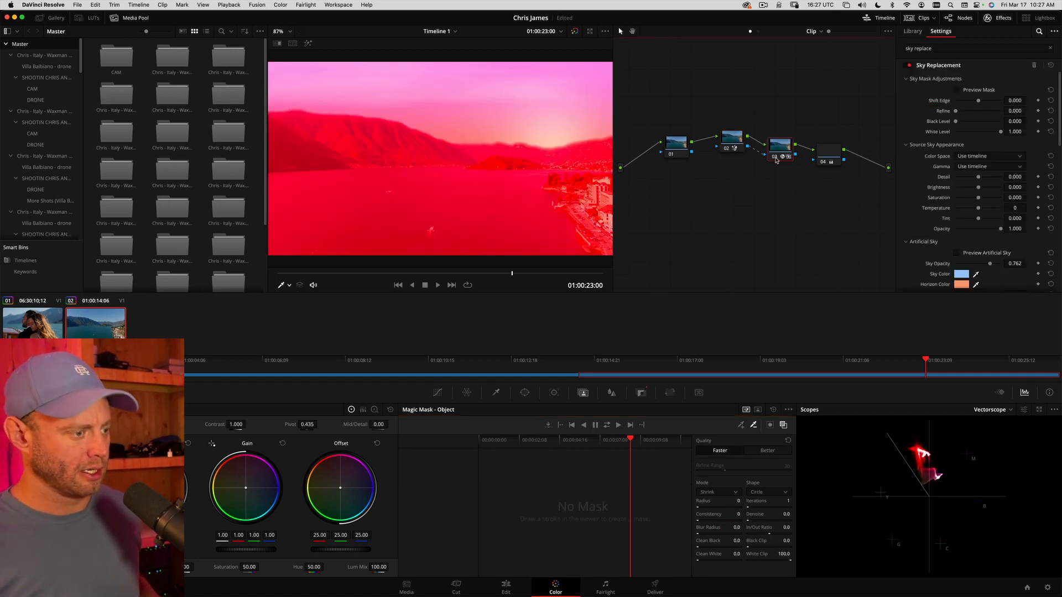
pyautogui.press('space')
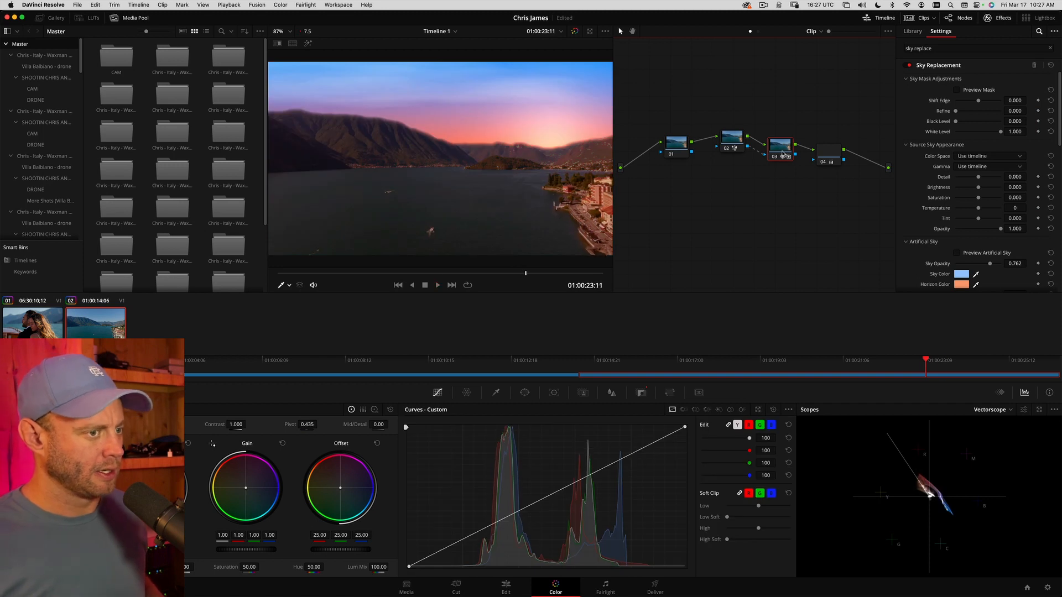
pyautogui.press('super+f')
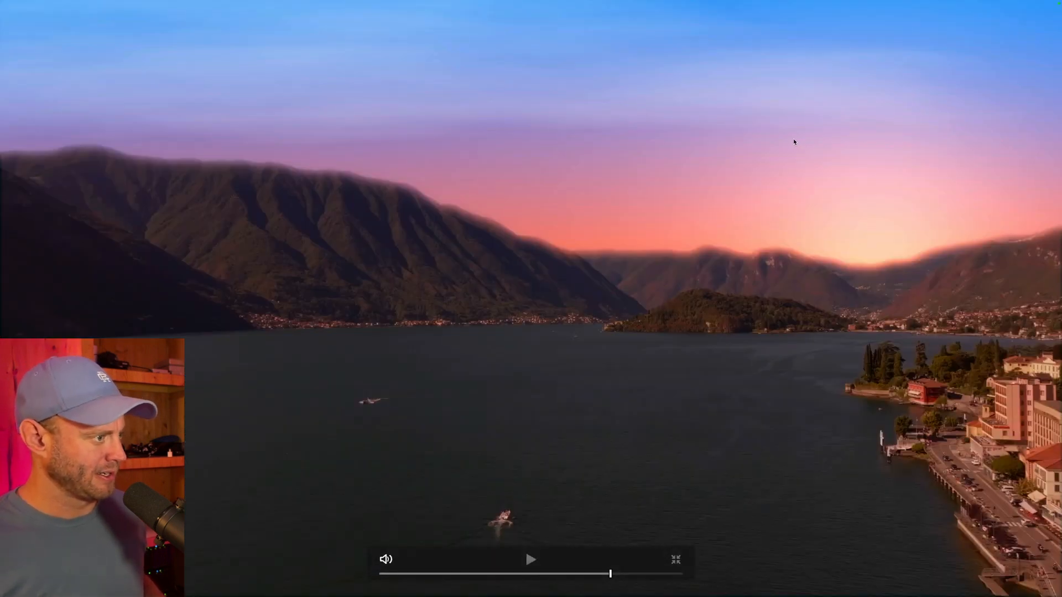
pyautogui.press('Escape')
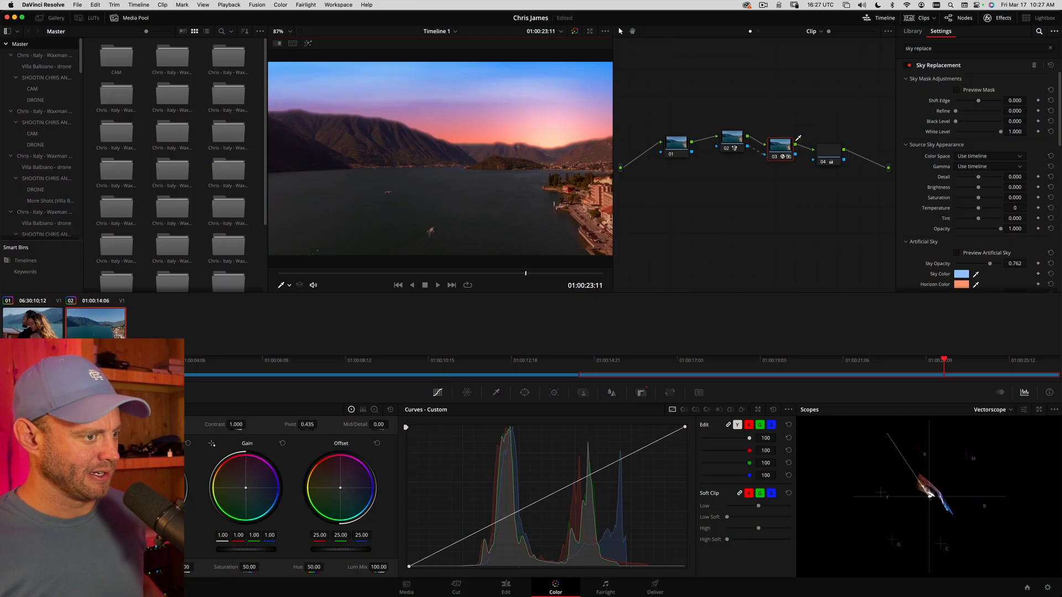
# Set the In/Out Ratio of the sky Magic Mask on node 02 to -30.0 and check the ridge edge full screen
pyautogui.click(736, 141)
pyautogui.click(583, 392)
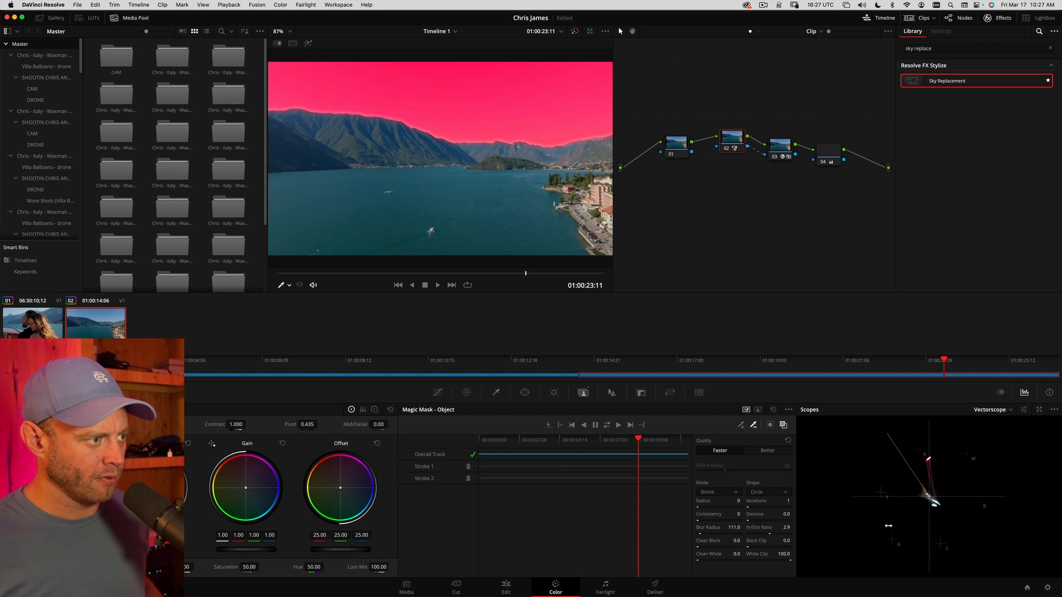
pyautogui.moveTo(888, 526); pyautogui.dragTo(892, 525)
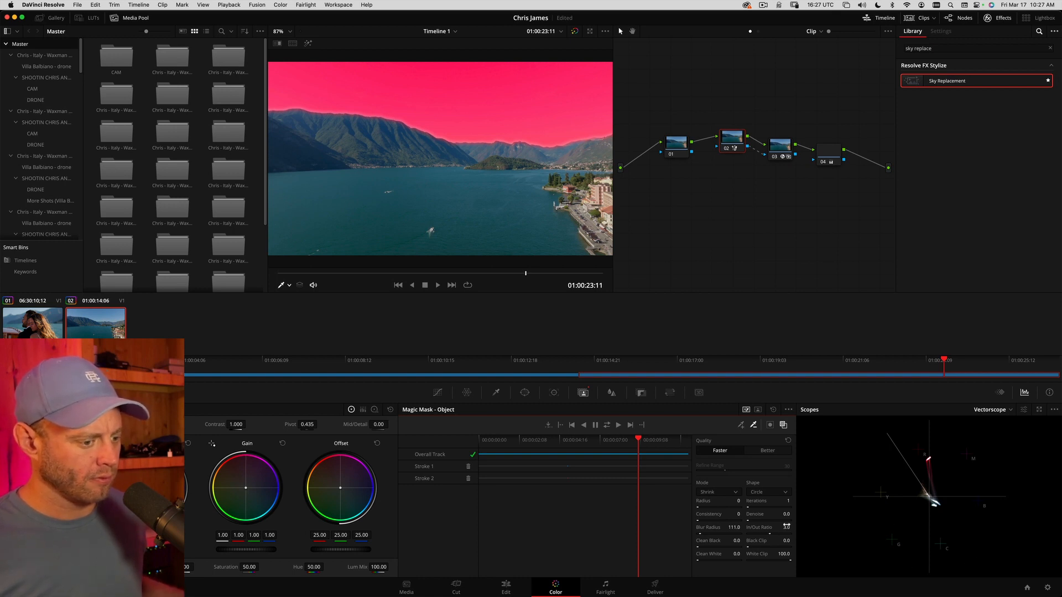
pyautogui.moveTo(786, 526); pyautogui.dragTo(789, 527)
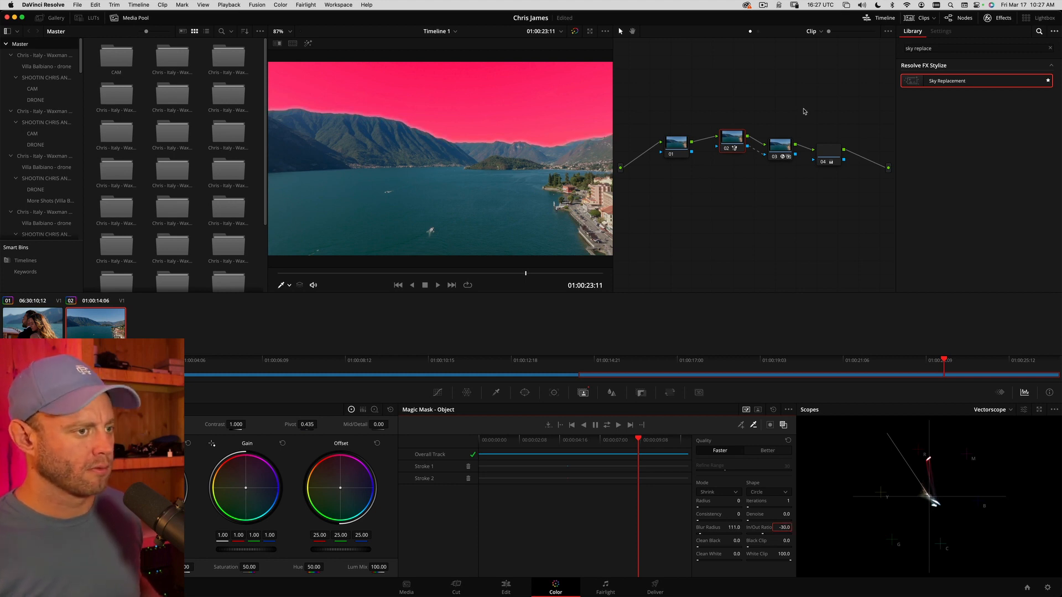
pyautogui.click(782, 152)
pyautogui.click(438, 392)
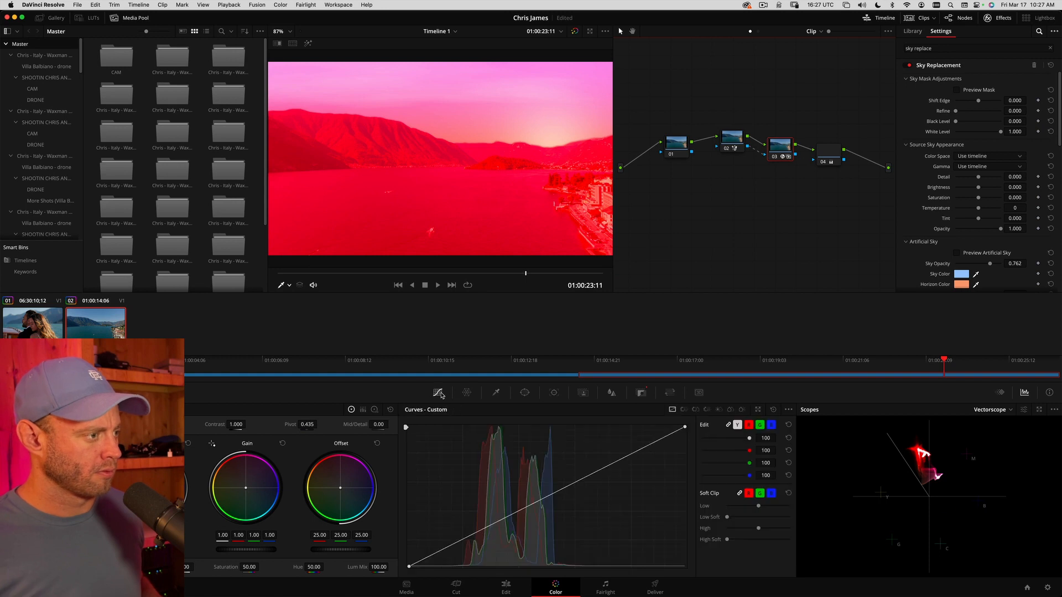
pyautogui.press('super+f')
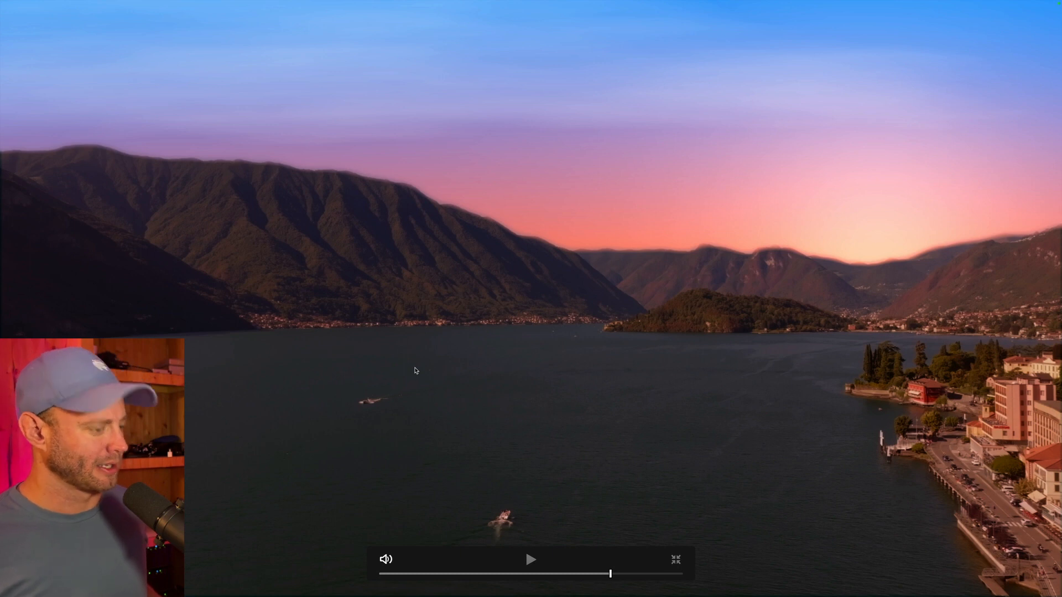
pyautogui.press('super+f')
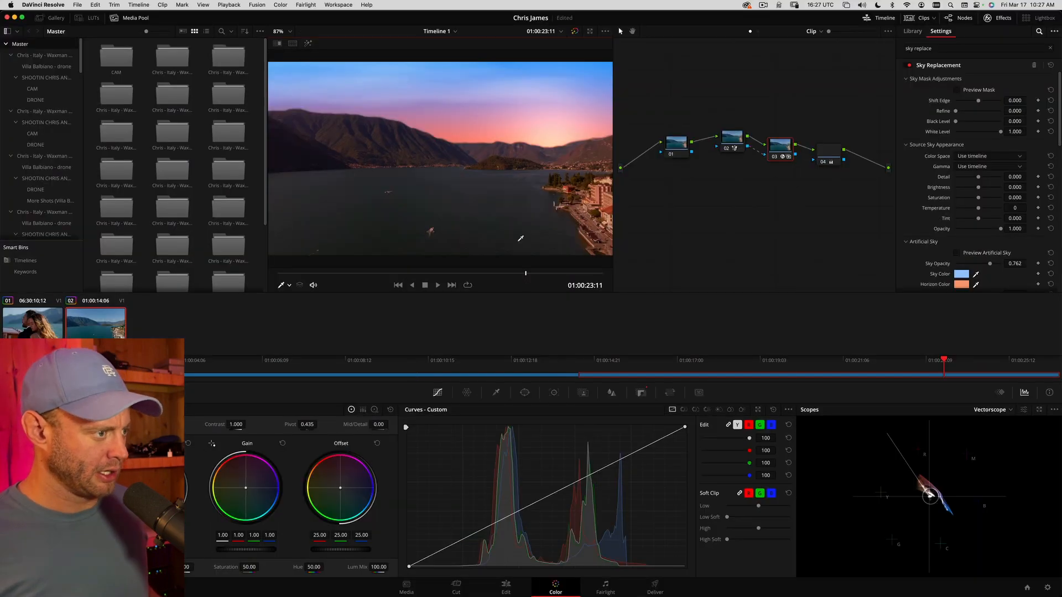
# Play and scrub through the drone clip, including full screen, to examine how the replaced sky meets the mountains
pyautogui.press('space')
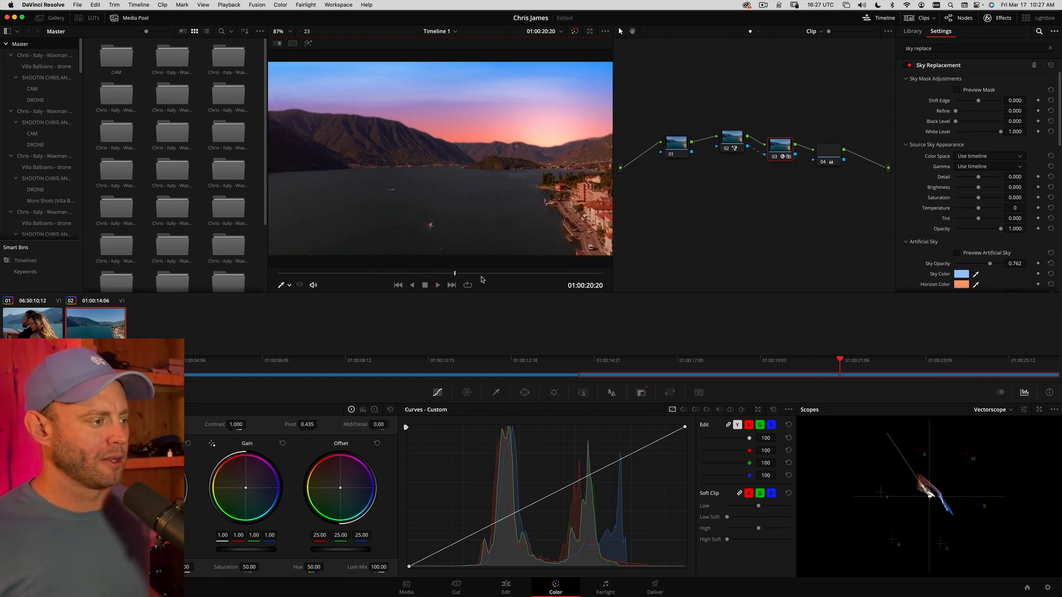
pyautogui.click(364, 273)
pyautogui.press('super+f')
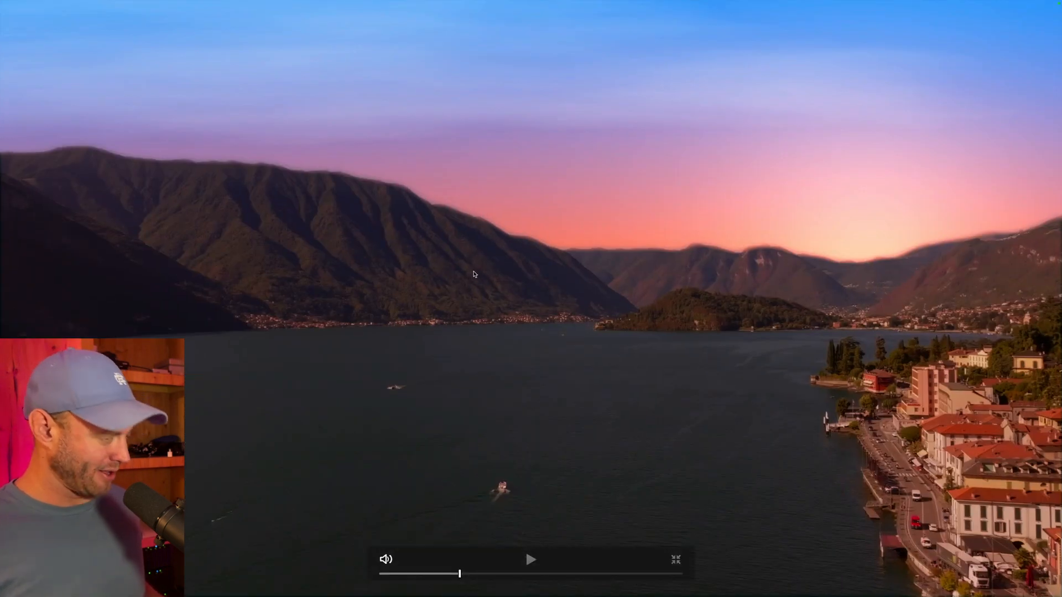
pyautogui.press('super+f')
pyautogui.press('space')
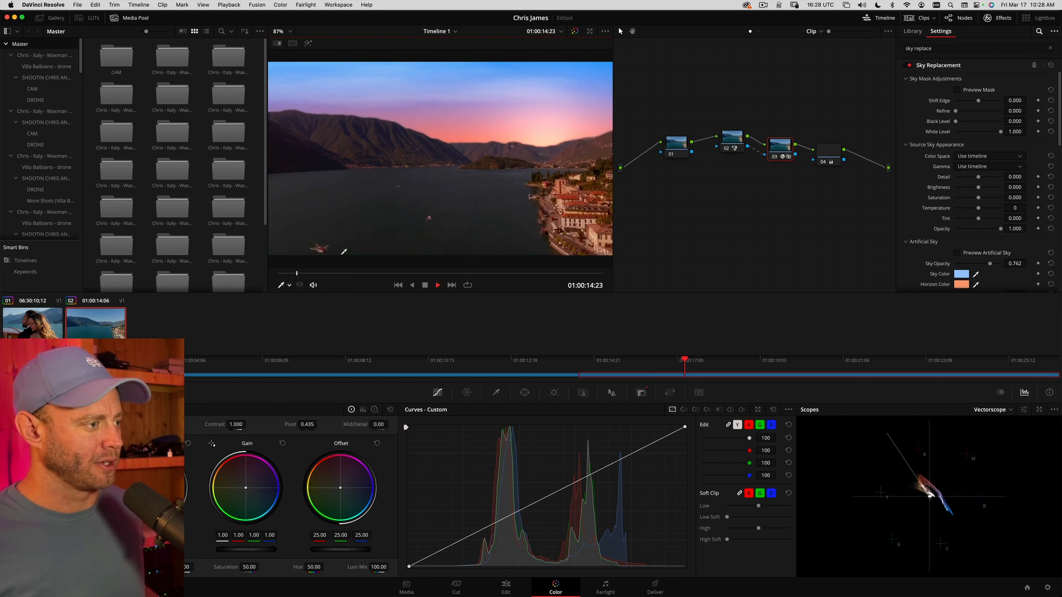
pyautogui.press('space')
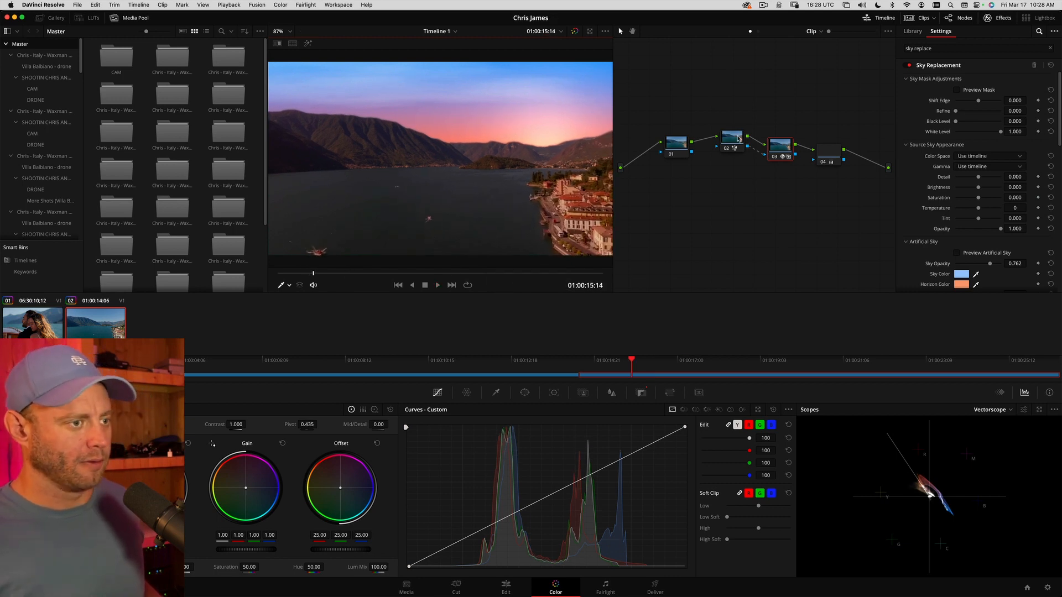
pyautogui.click(739, 138)
pyautogui.press('space')
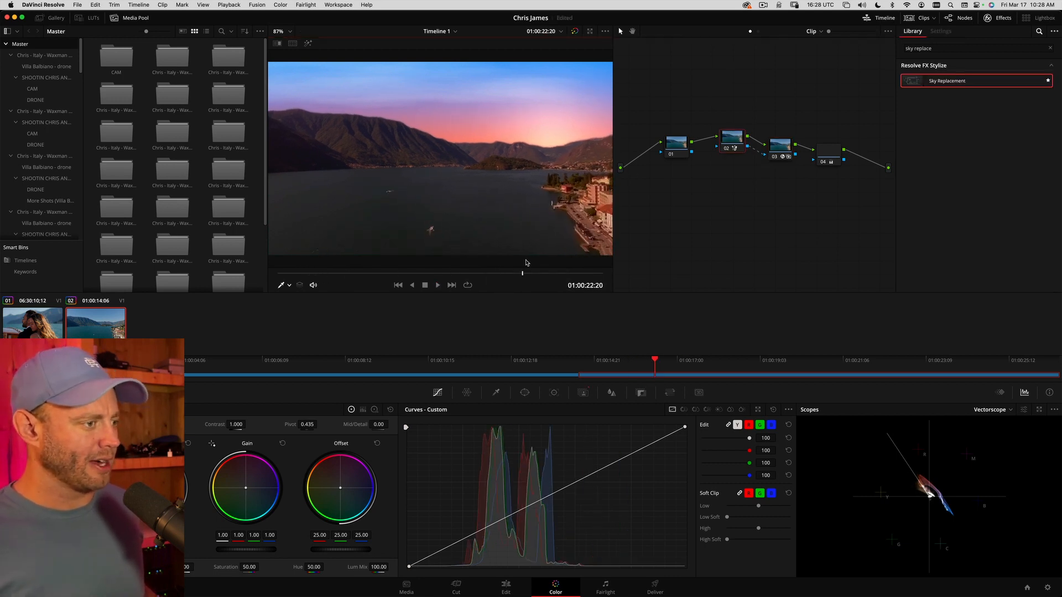
pyautogui.click(779, 147)
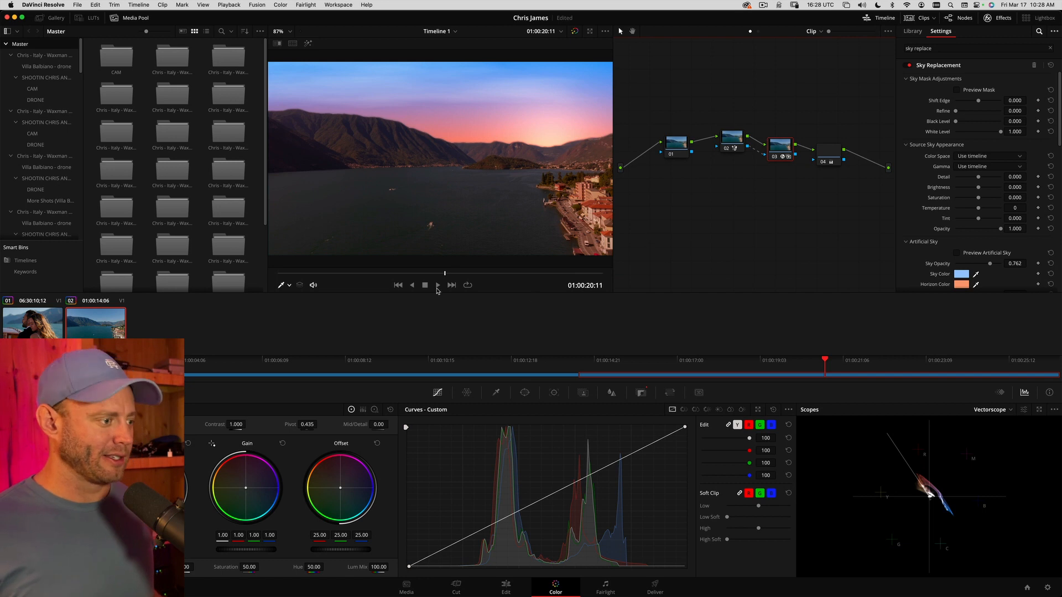
pyautogui.moveTo(481, 274)
pyautogui.mouseDown()
pyautogui.moveTo(568, 273)
pyautogui.moveTo(408, 273)
pyautogui.mouseUp()
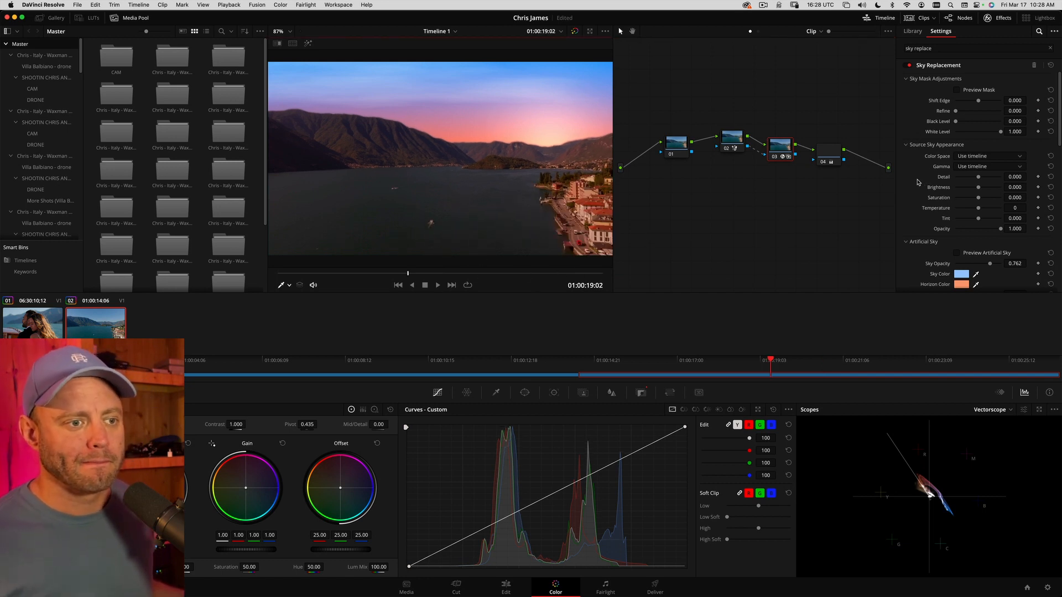
# Lower the source sky's Saturation to -0.225 and its Temperature to -303 in the Sky Replacement on node 03
pyautogui.scroll(-3, 917, 182)
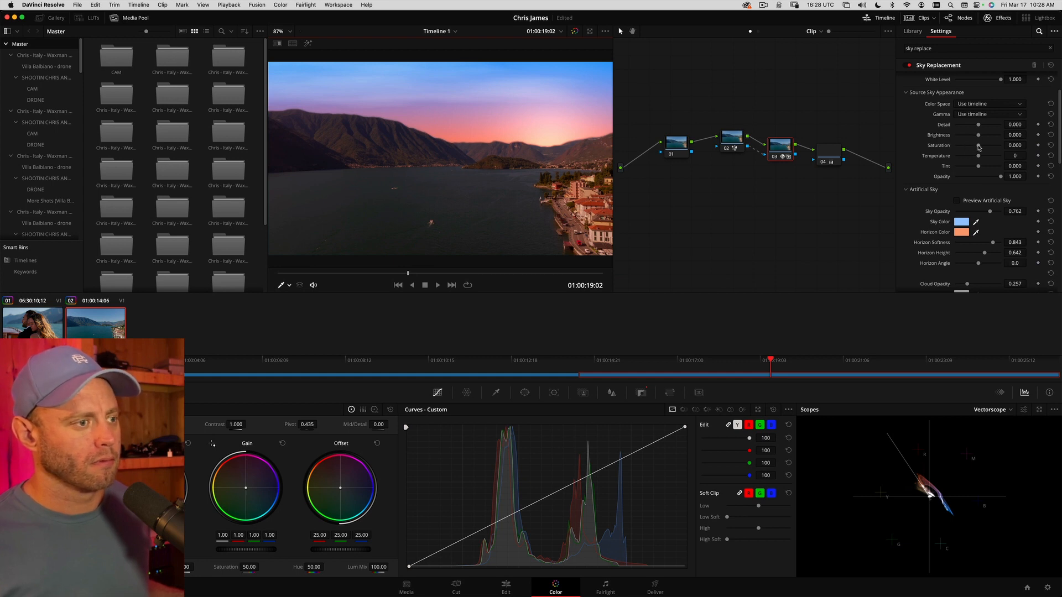
pyautogui.moveTo(979, 147); pyautogui.dragTo(973, 150)
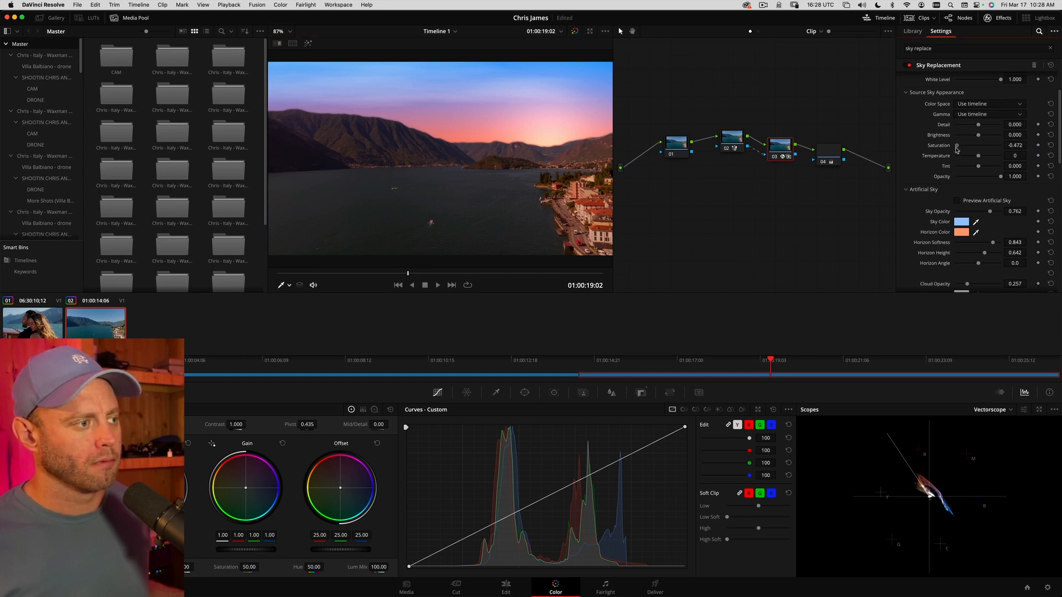
pyautogui.moveTo(974, 151); pyautogui.dragTo(959, 153)
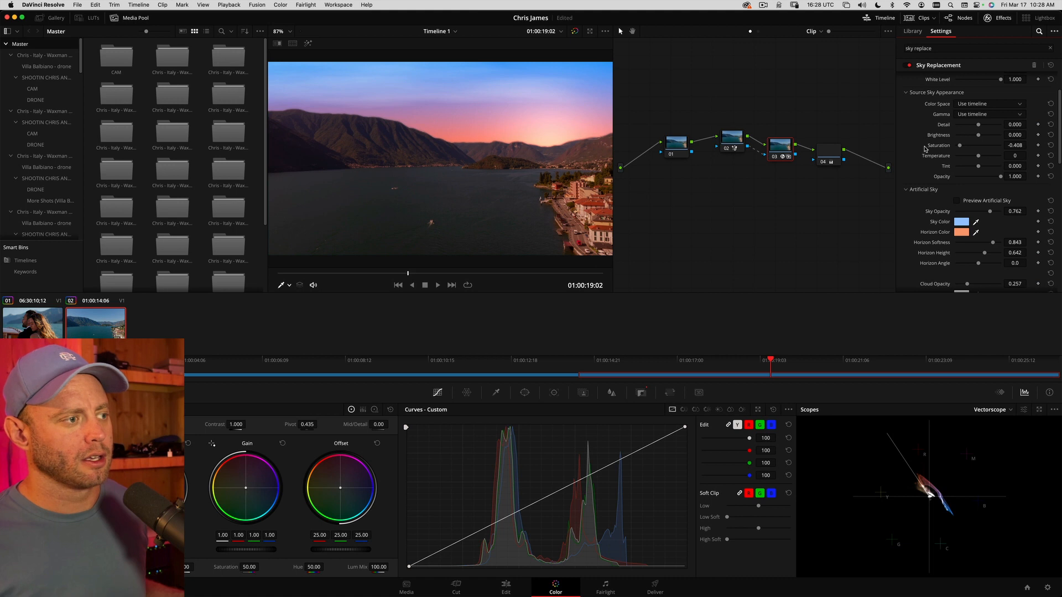
pyautogui.moveTo(961, 148)
pyautogui.mouseDown()
pyautogui.moveTo(996, 156)
pyautogui.moveTo(956, 160)
pyautogui.moveTo(974, 157)
pyautogui.mouseUp()
# Set the artificial sky's Cloud Fill to 0.339, Cloud Contrast to 0.679 and Cloud Time to 0.532
pyautogui.scroll(-5, 928, 156)
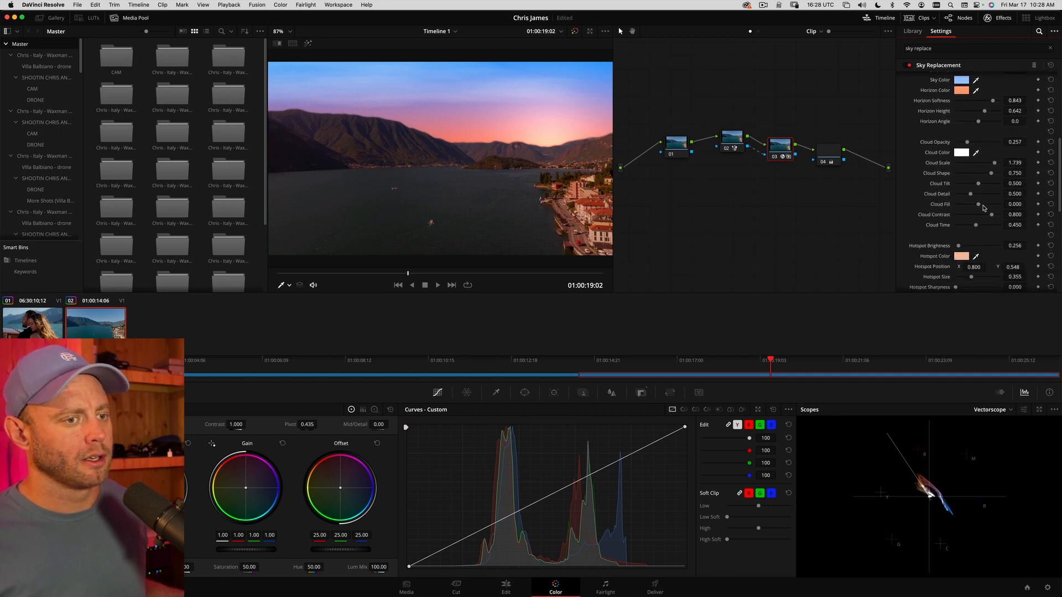
pyautogui.moveTo(978, 204); pyautogui.dragTo(1003, 217)
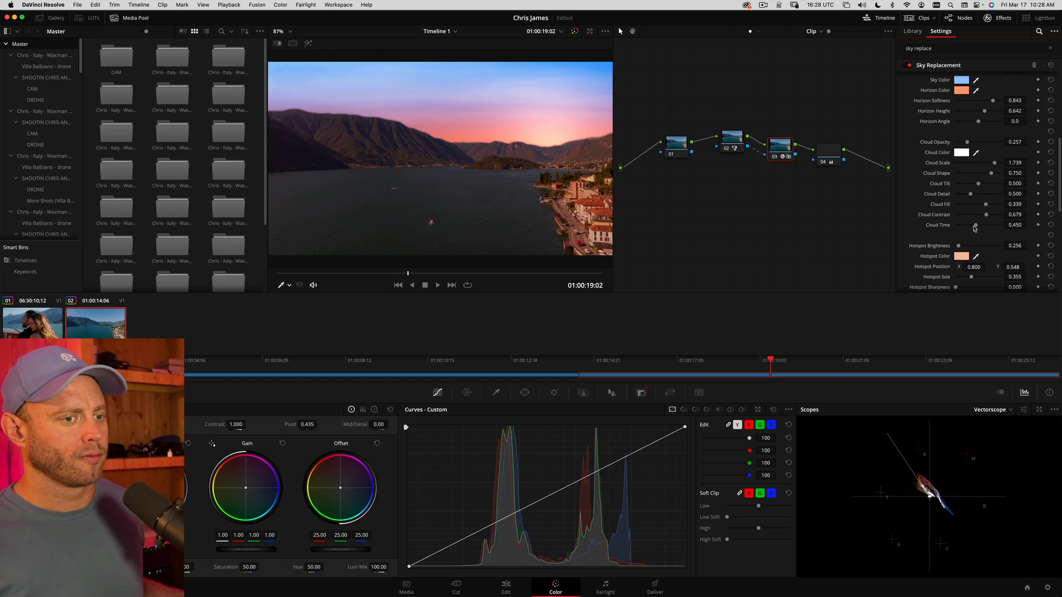
pyautogui.moveTo(977, 227); pyautogui.dragTo(979, 227)
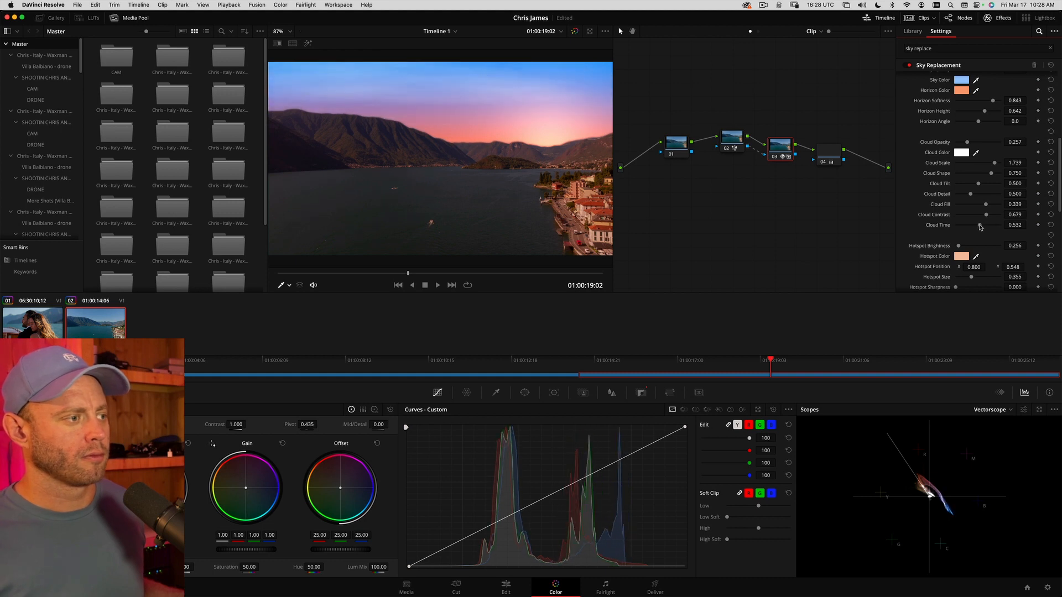
# Play the drone clip from near its start and examine the adjusted clouds full screen
pyautogui.moveTo(408, 275); pyautogui.dragTo(322, 271)
pyautogui.press('space')
pyautogui.press('super+f')
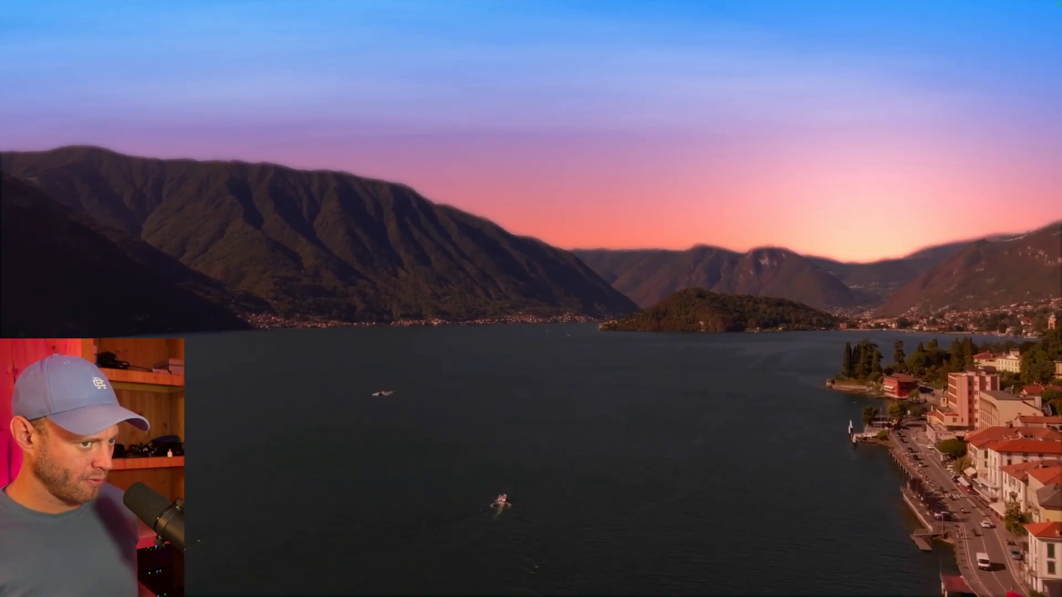
pyautogui.press('super+f')
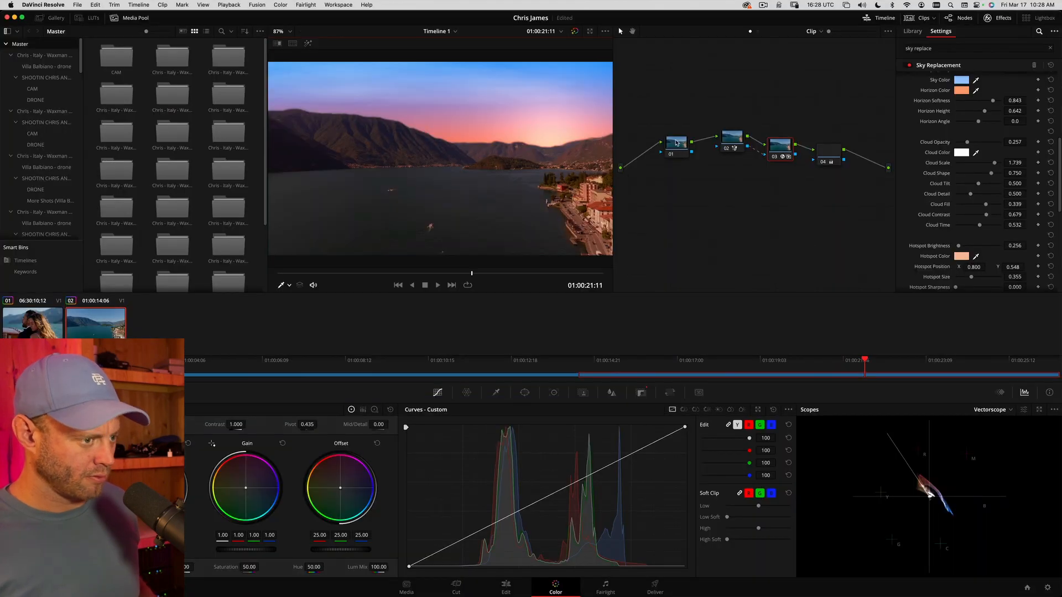
# Toggle the grading nodes off and on, partly full screen, to compare the shot with and without their effect
pyautogui.hotkey('ctrl', 'd')
pyautogui.press('super+f')
pyautogui.hotkey('ctrl', 'd')
pyautogui.hotkey('ctrl', 'd')
pyautogui.hotkey('ctrl', 'd')
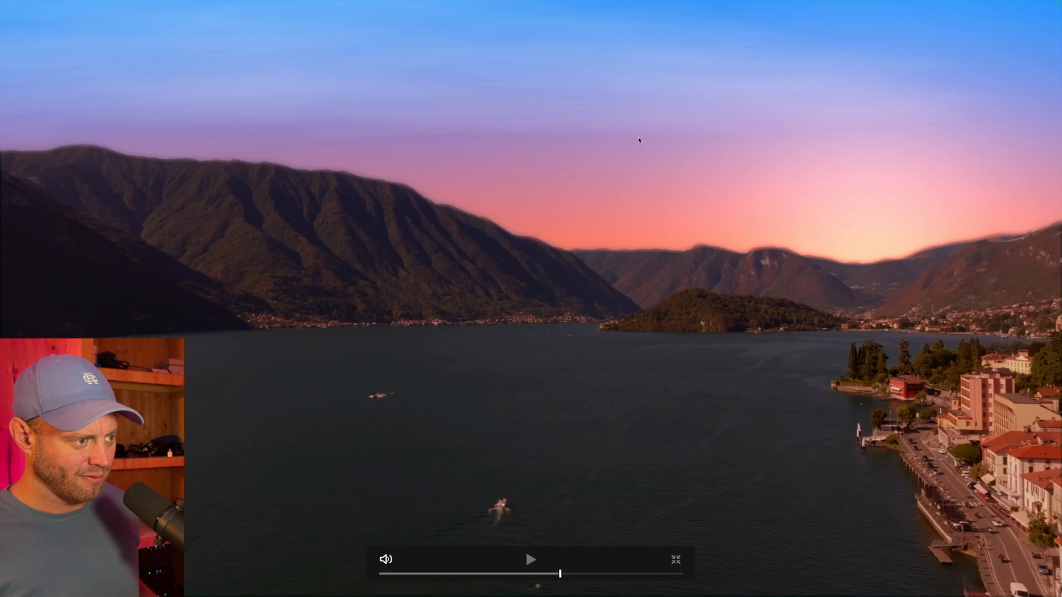
pyautogui.press('super+f')
pyautogui.hotkey('ctrl', 'd')
pyautogui.hotkey('ctrl', 'd')
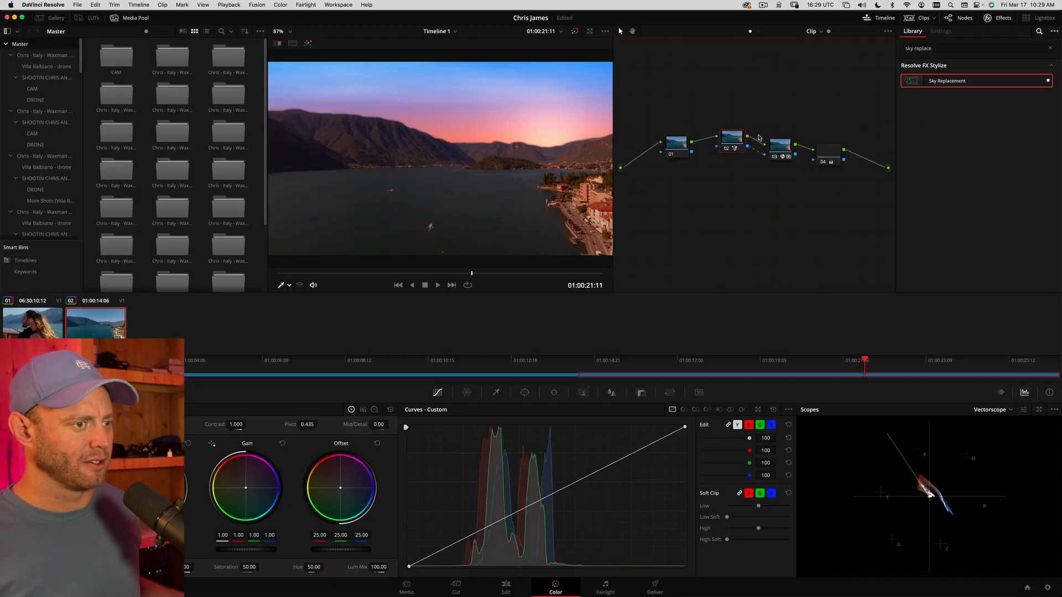
# Raise the sky mask's Refine value to 1.000 on node 03 and play the clip full screen to check the ridge
pyautogui.scroll(5, 940, 161)
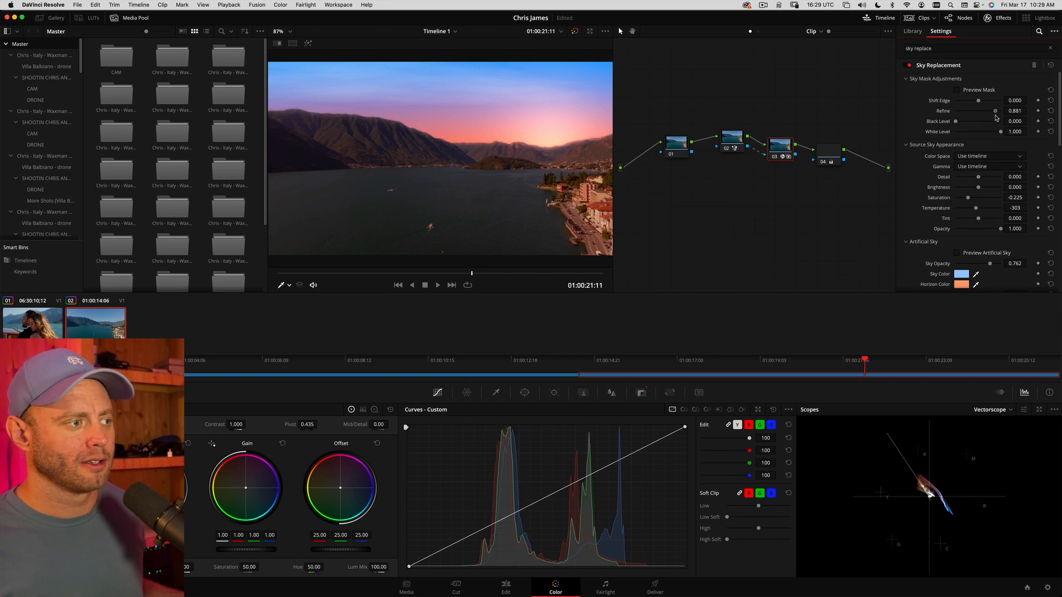
pyautogui.press('super+f')
pyautogui.press('space')
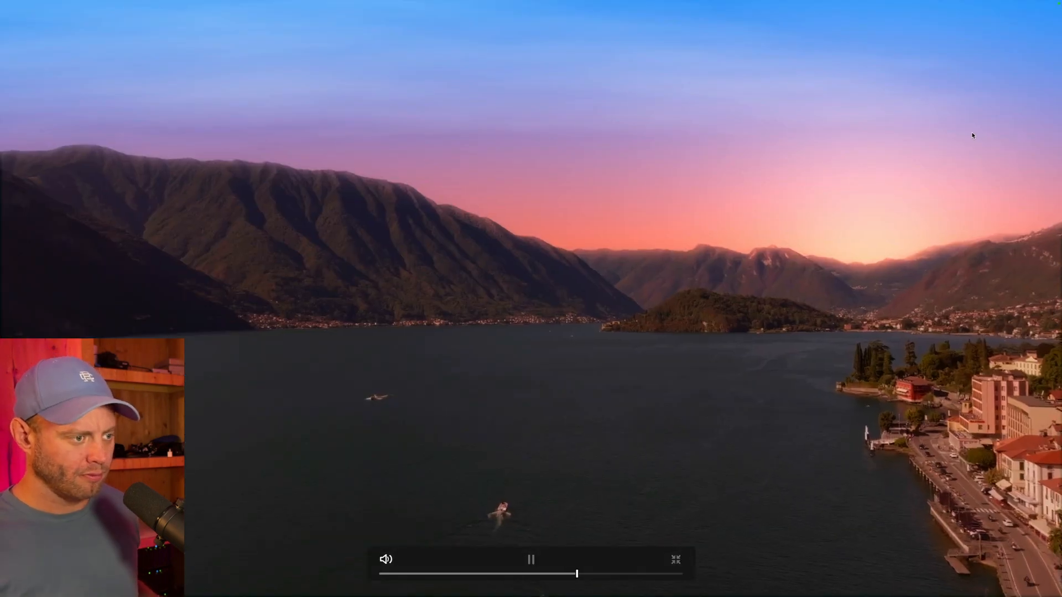
pyautogui.press('space')
pyautogui.press('super+f')
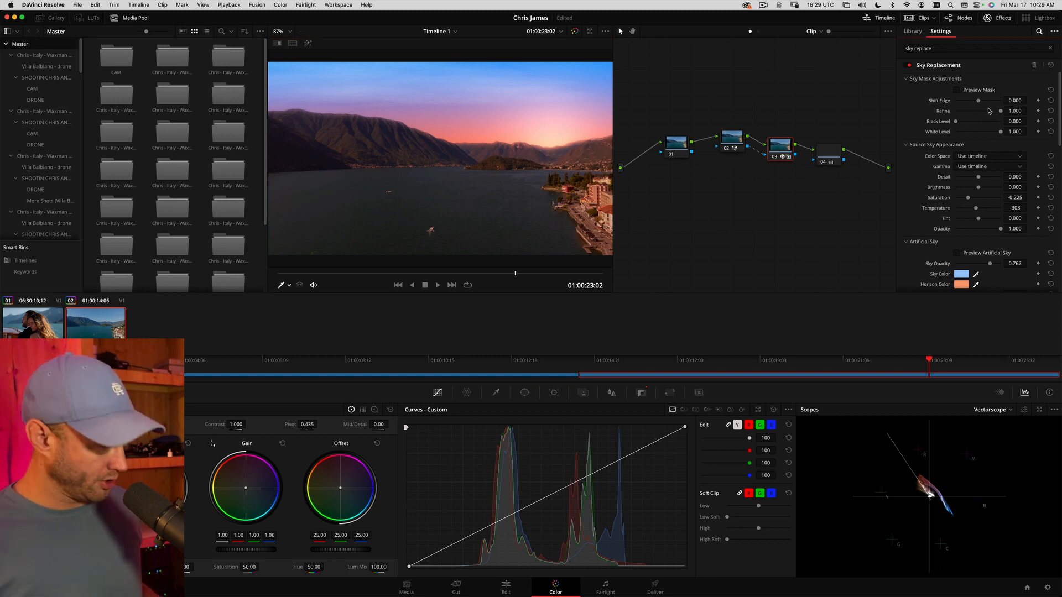
# Set the sky mask's Shift Edge to -0.083 and Black Level to 0.257, and play the clip to review the edge
pyautogui.moveTo(980, 102)
pyautogui.mouseDown()
pyautogui.moveTo(992, 103)
pyautogui.moveTo(973, 104)
pyautogui.mouseUp()
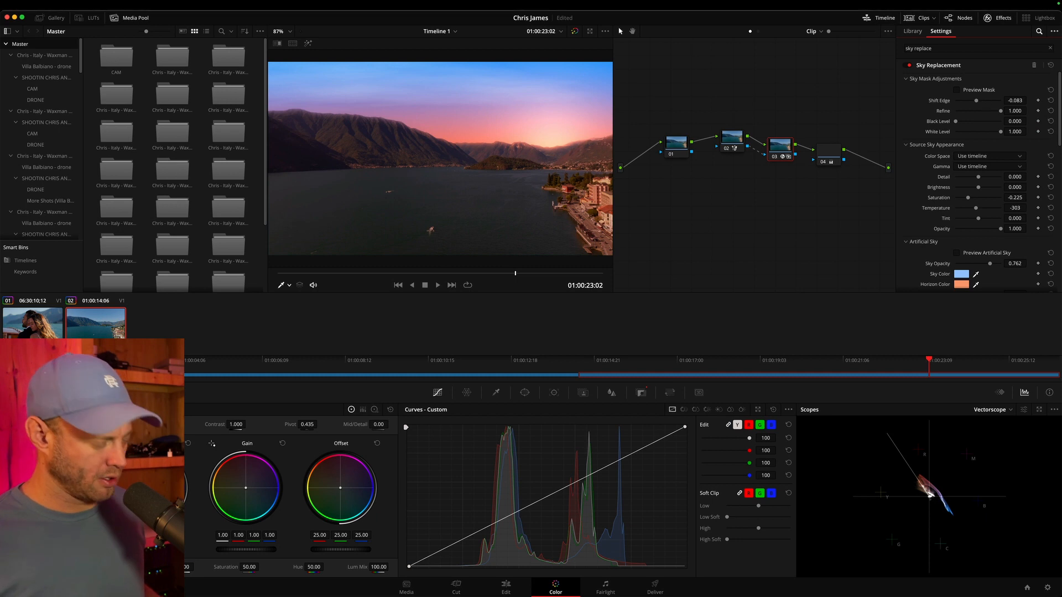
pyautogui.press('super+f')
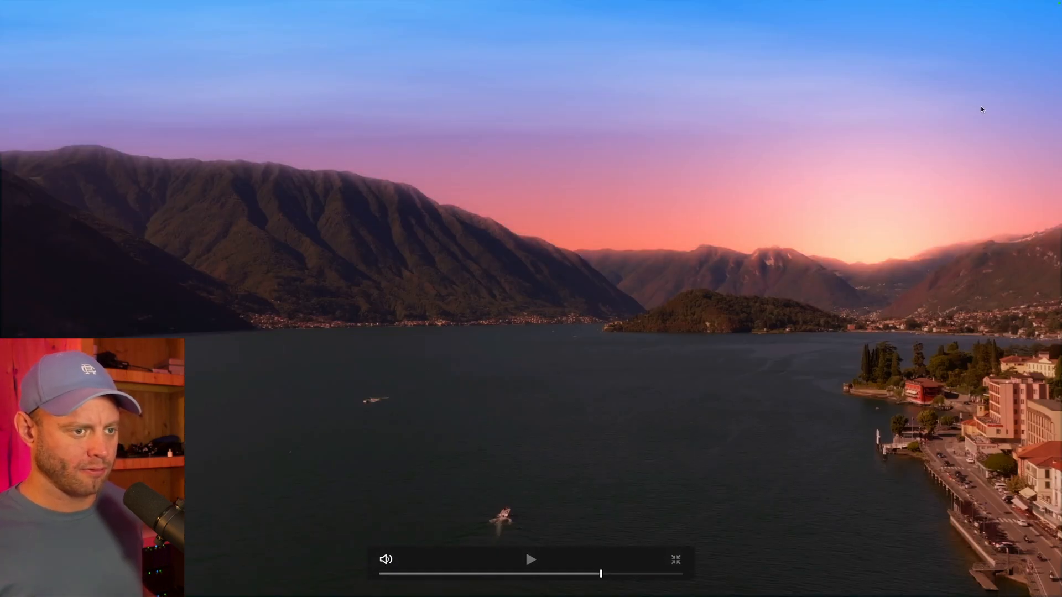
pyautogui.press('super+f')
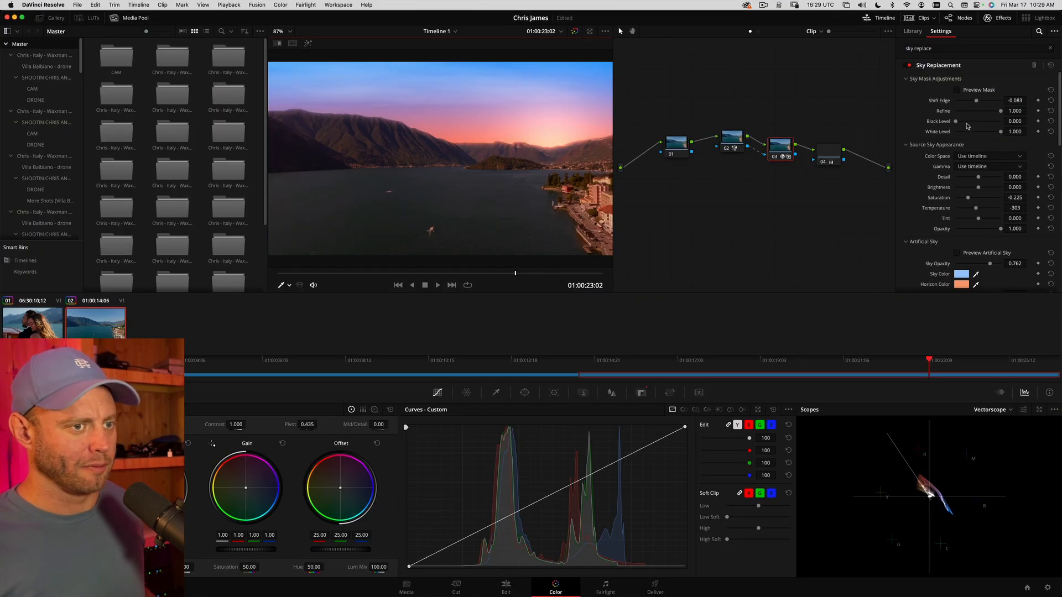
pyautogui.moveTo(956, 122); pyautogui.dragTo(961, 122)
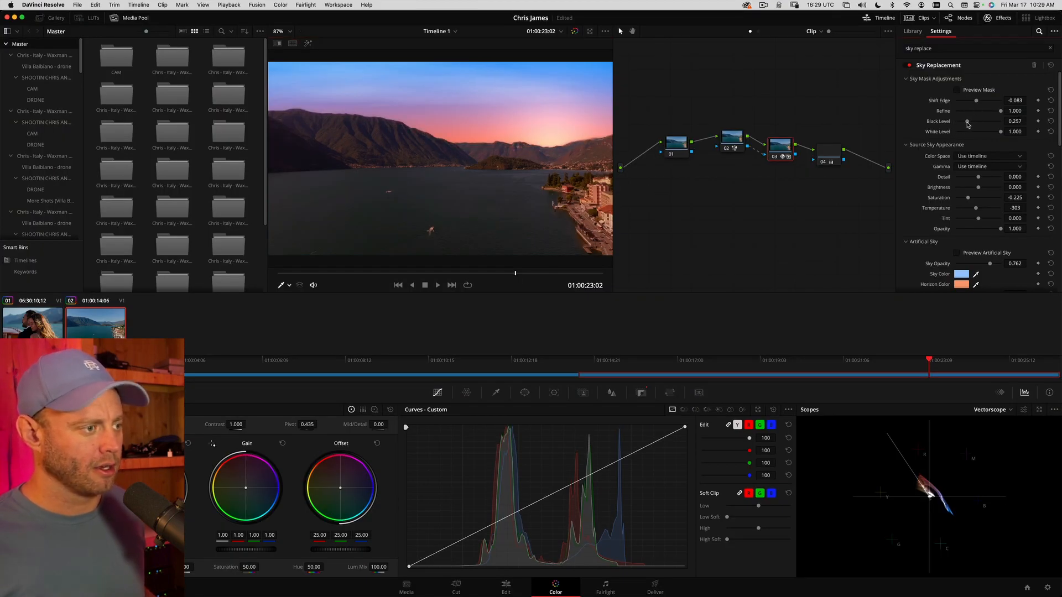
pyautogui.press('super+f')
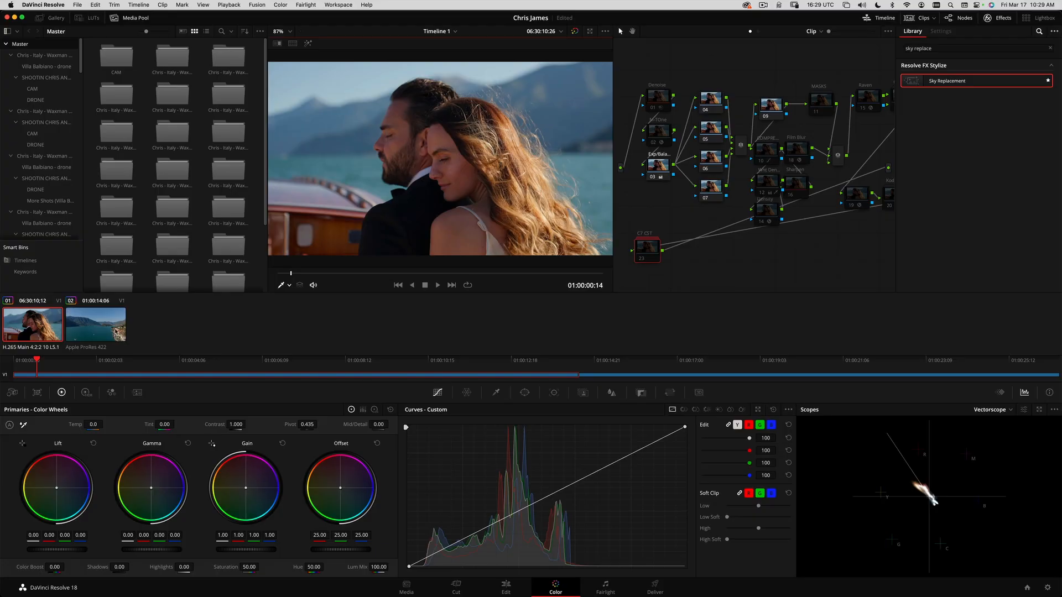
pyautogui.press('space')
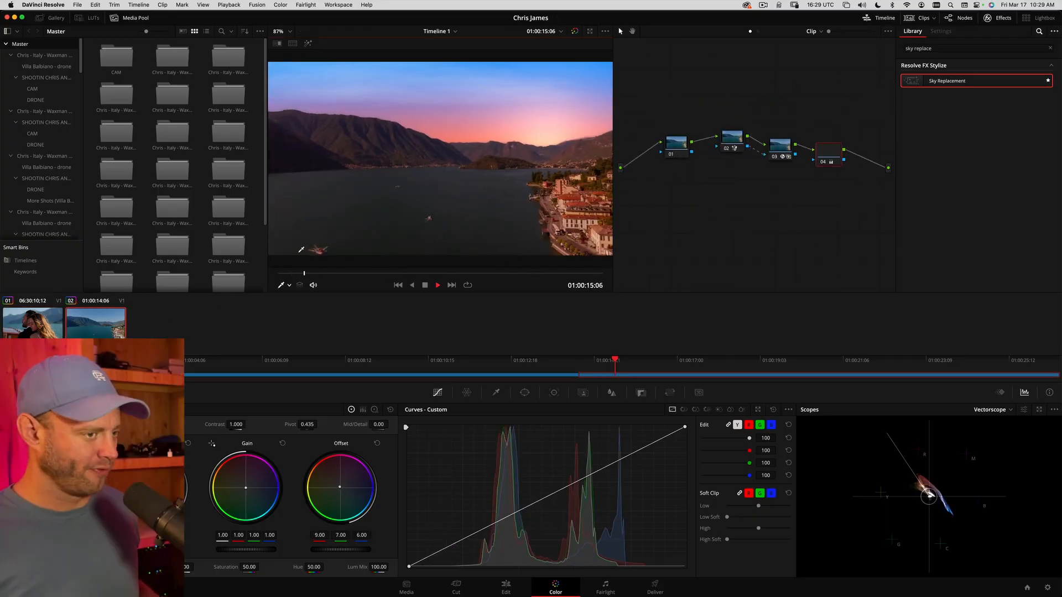